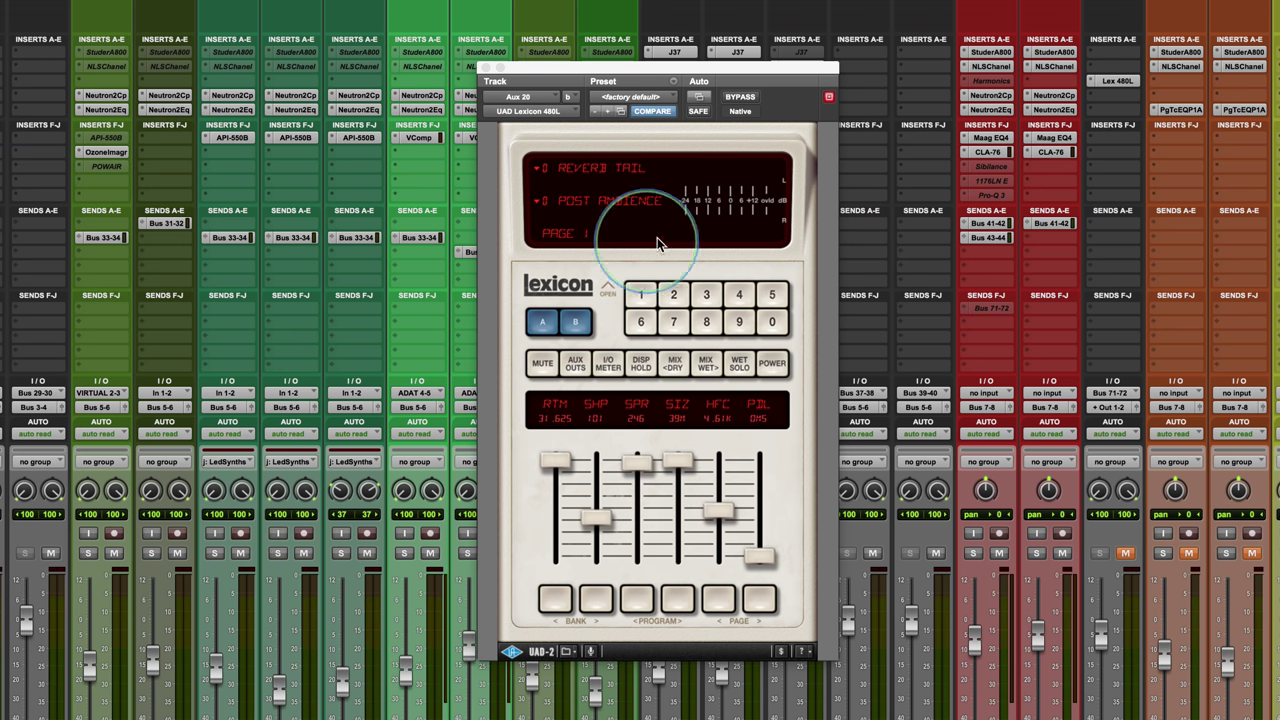
- Load 1 LARGE HALL from the 1 HALLS bank and read its reverb time and shape values
click(611, 199)
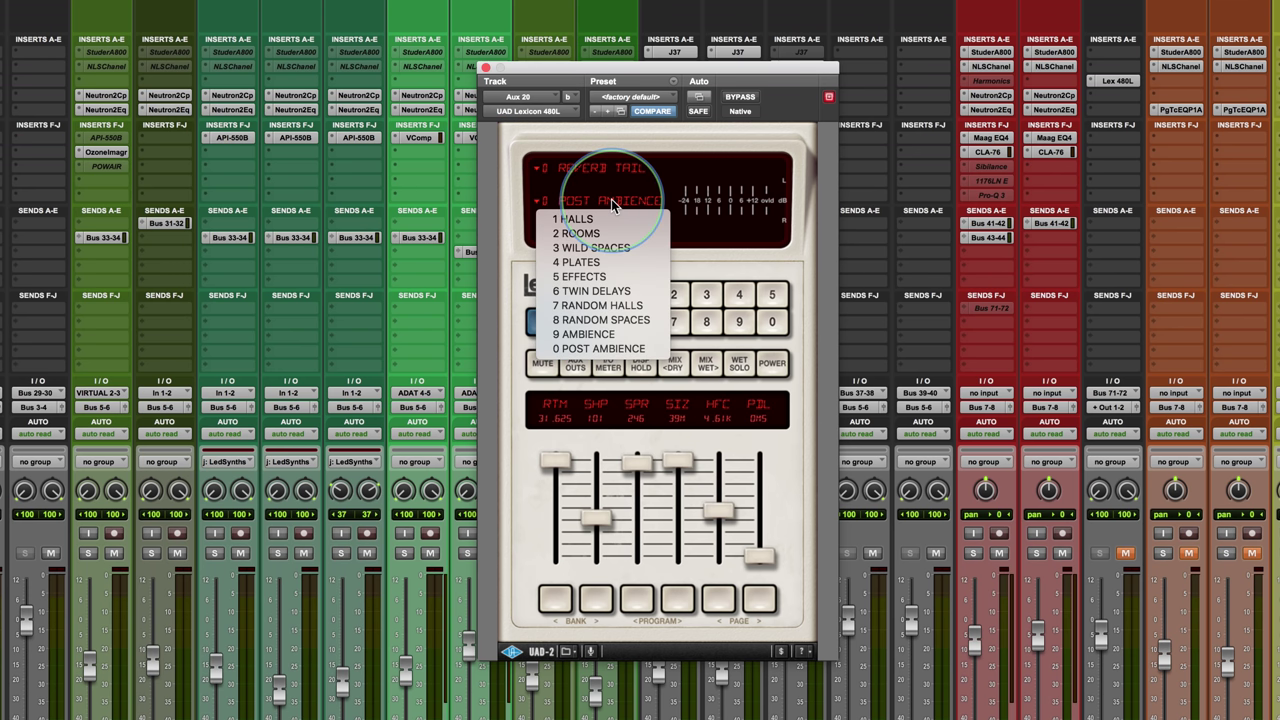
click(575, 218)
click(602, 171)
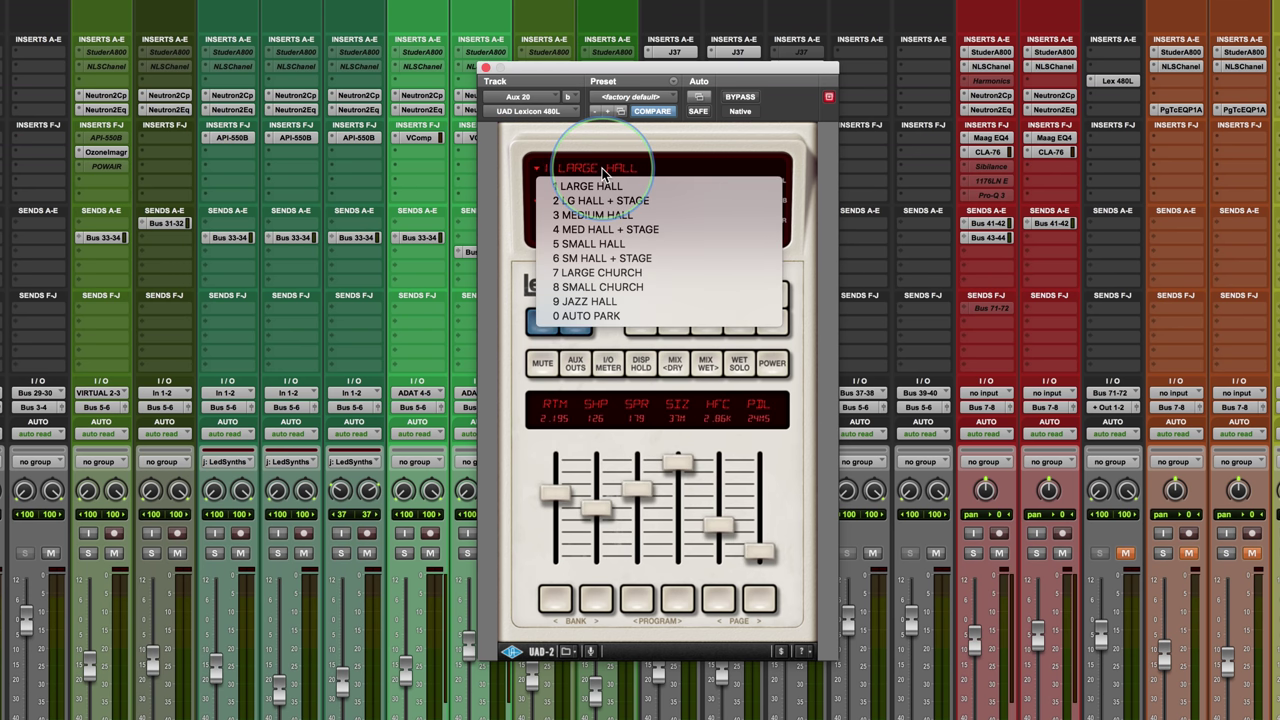
click(588, 186)
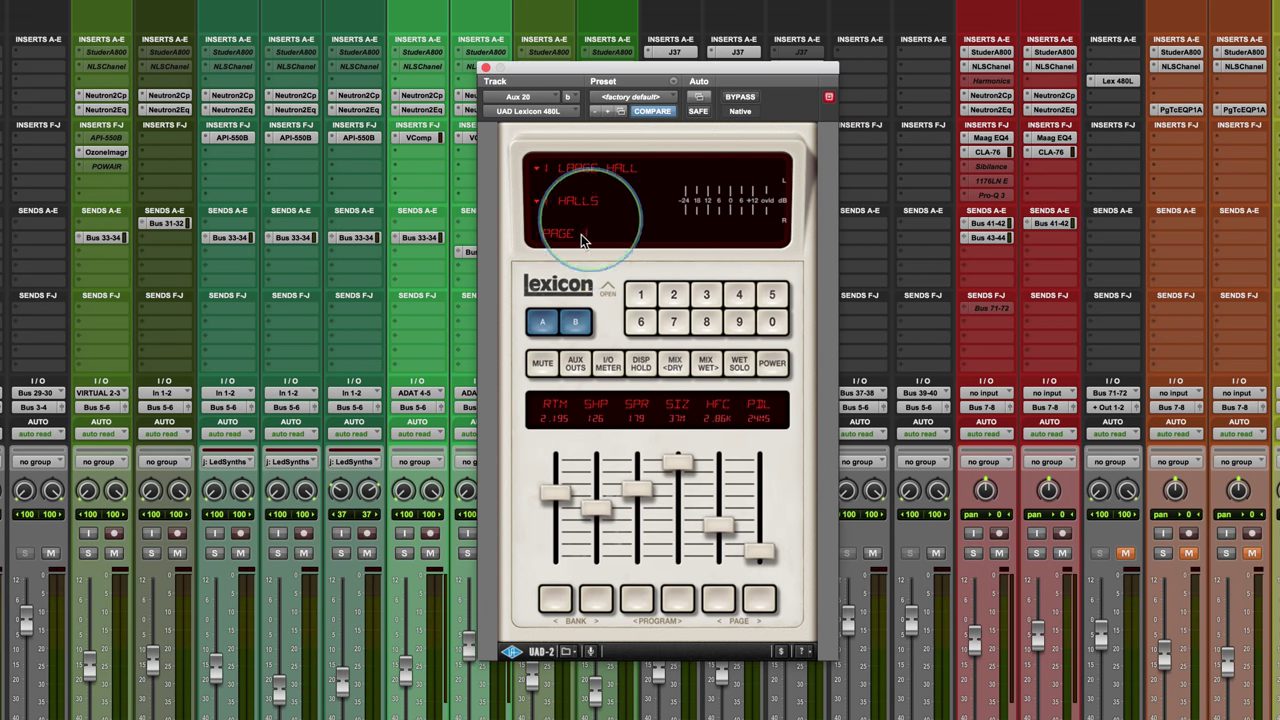
click(556, 492)
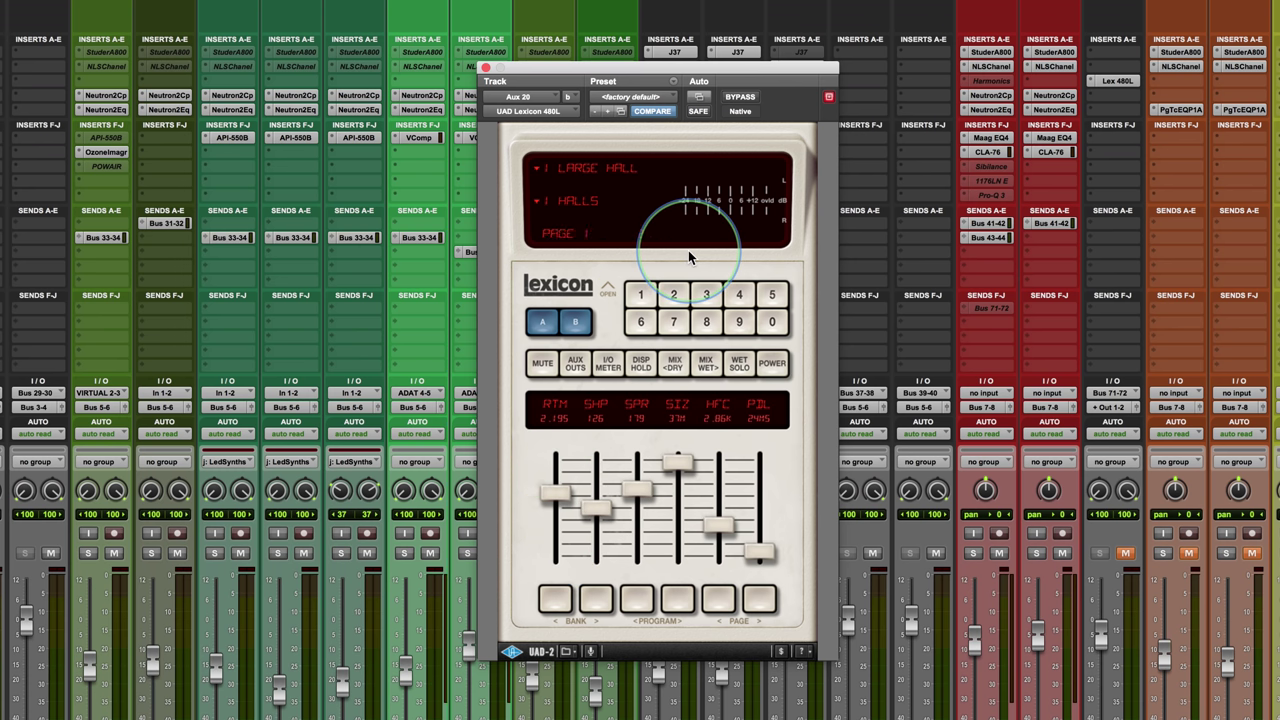
click(596, 507)
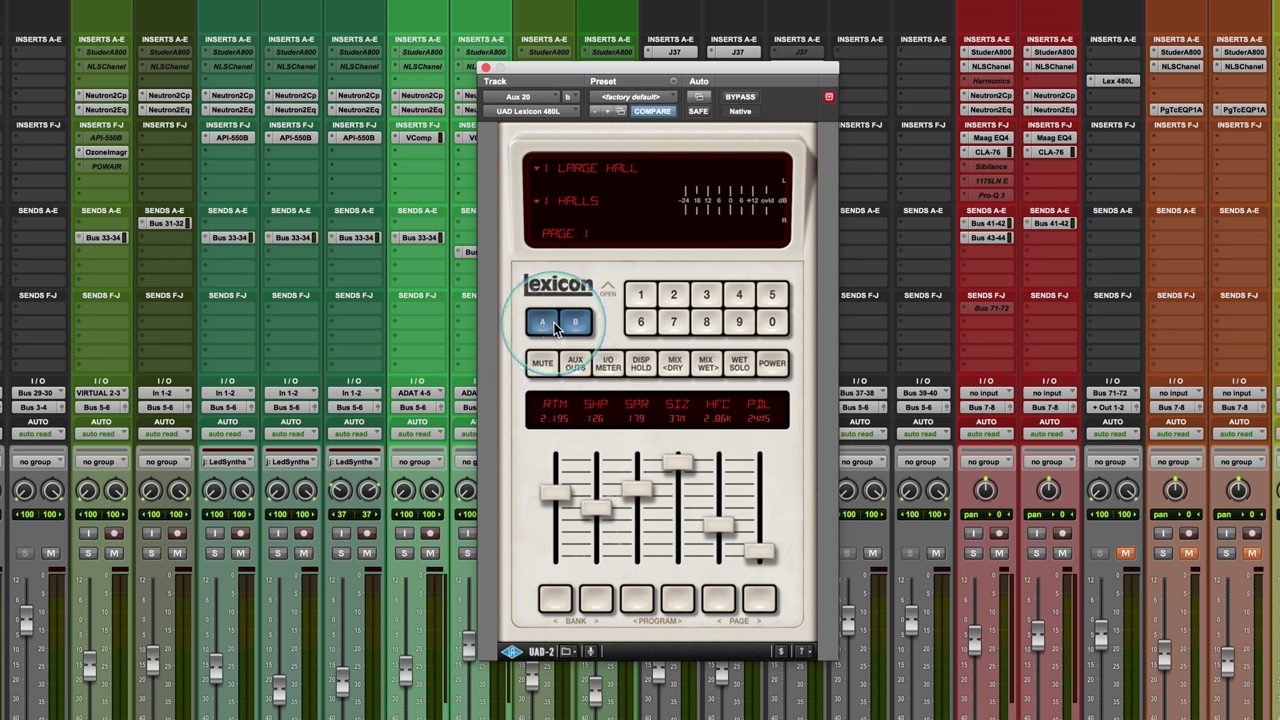
click(569, 328)
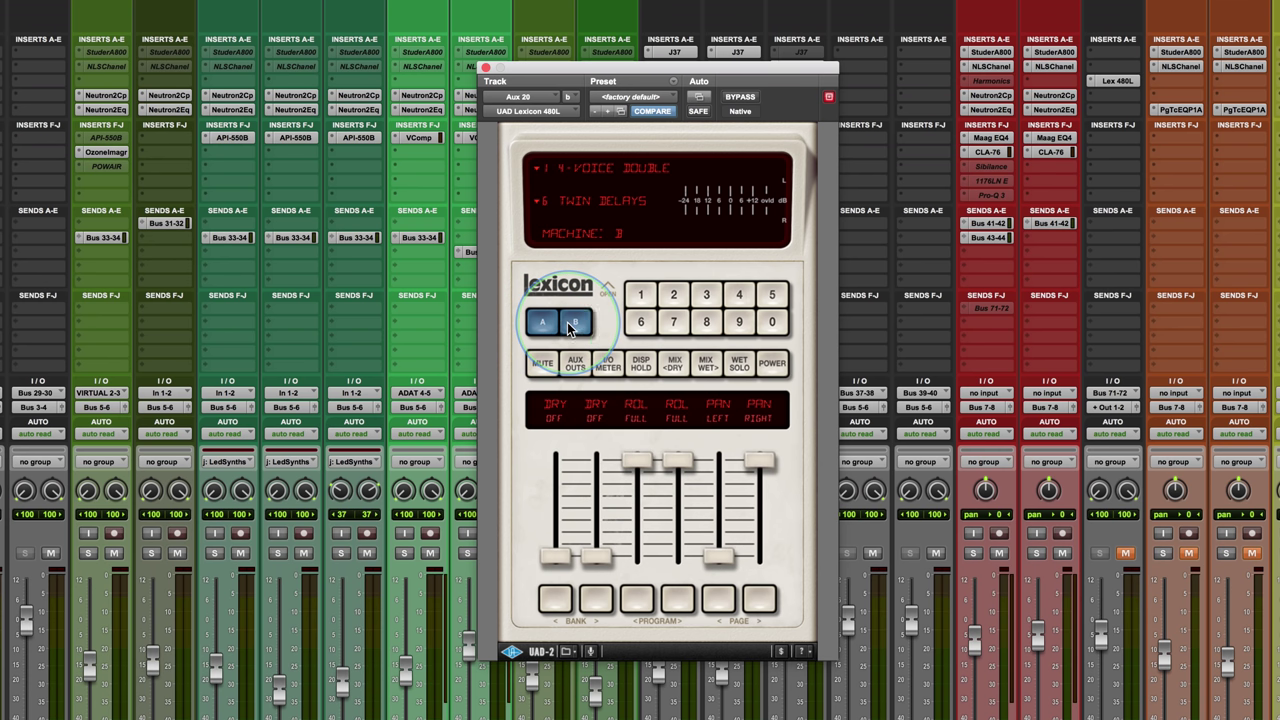
click(544, 324)
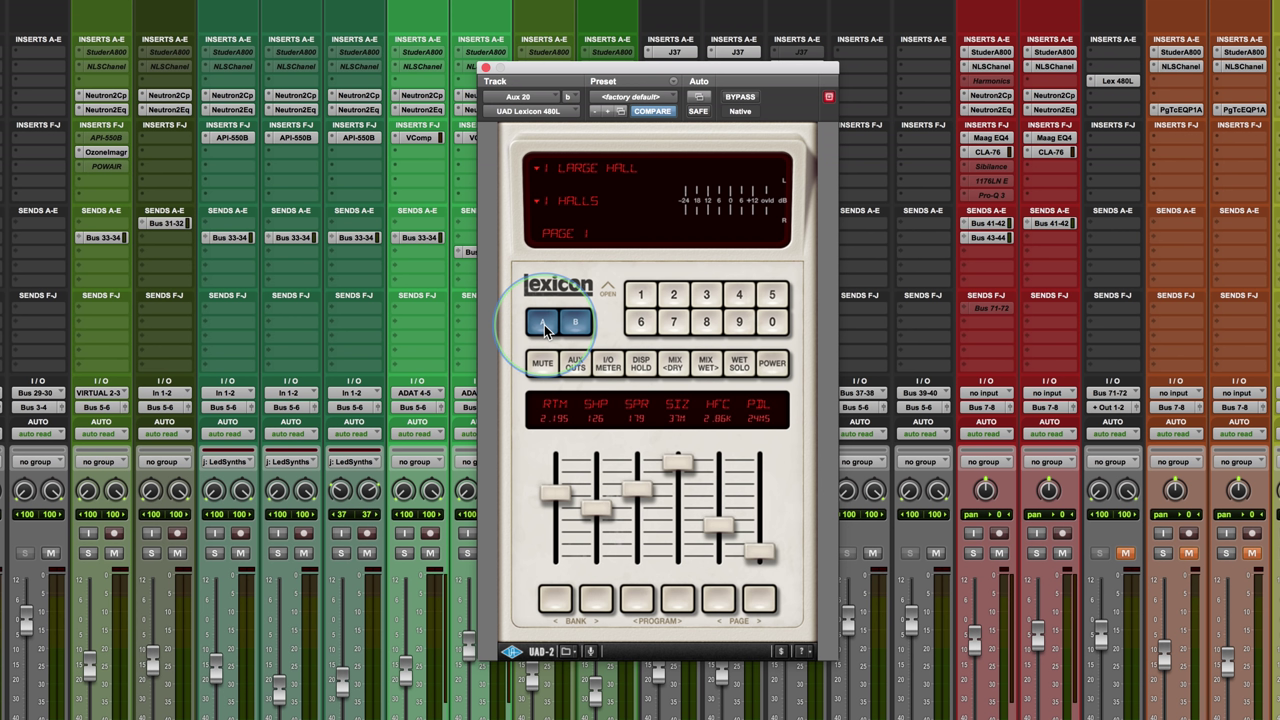
click(577, 327)
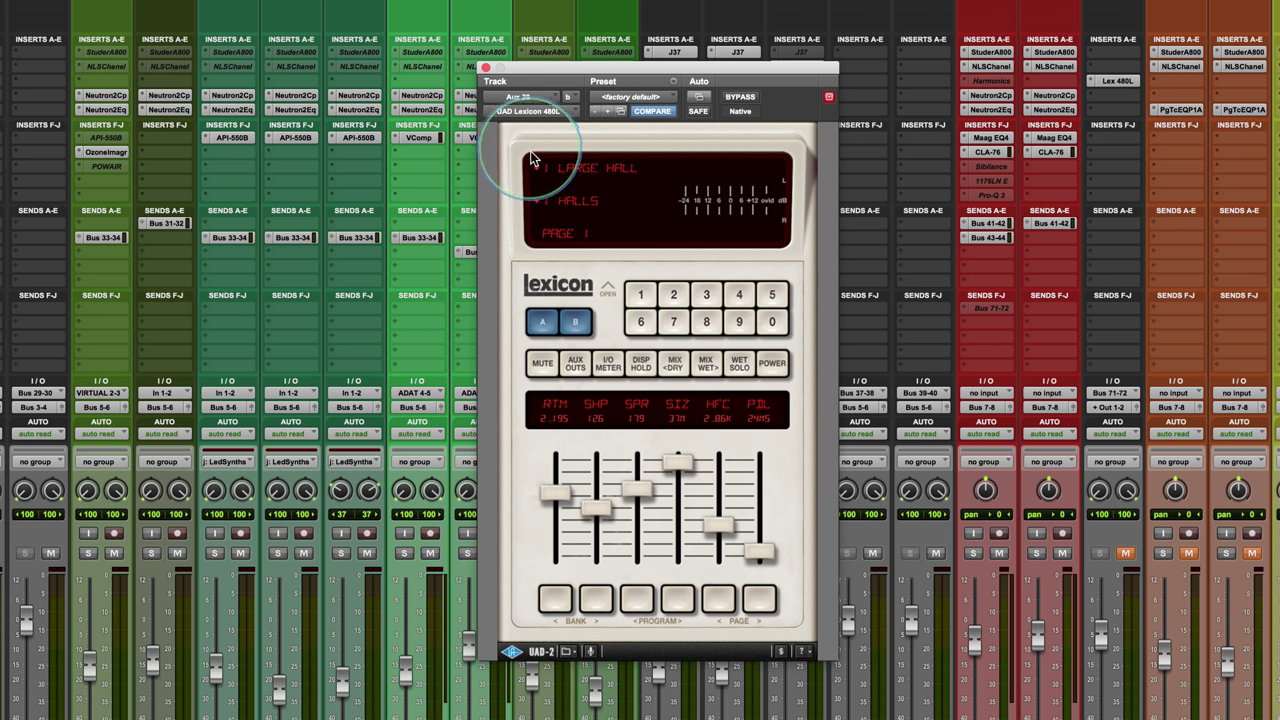
- Step the program forward past 3 MEDIUM HALL to 5 SMALL HALL
click(706, 294)
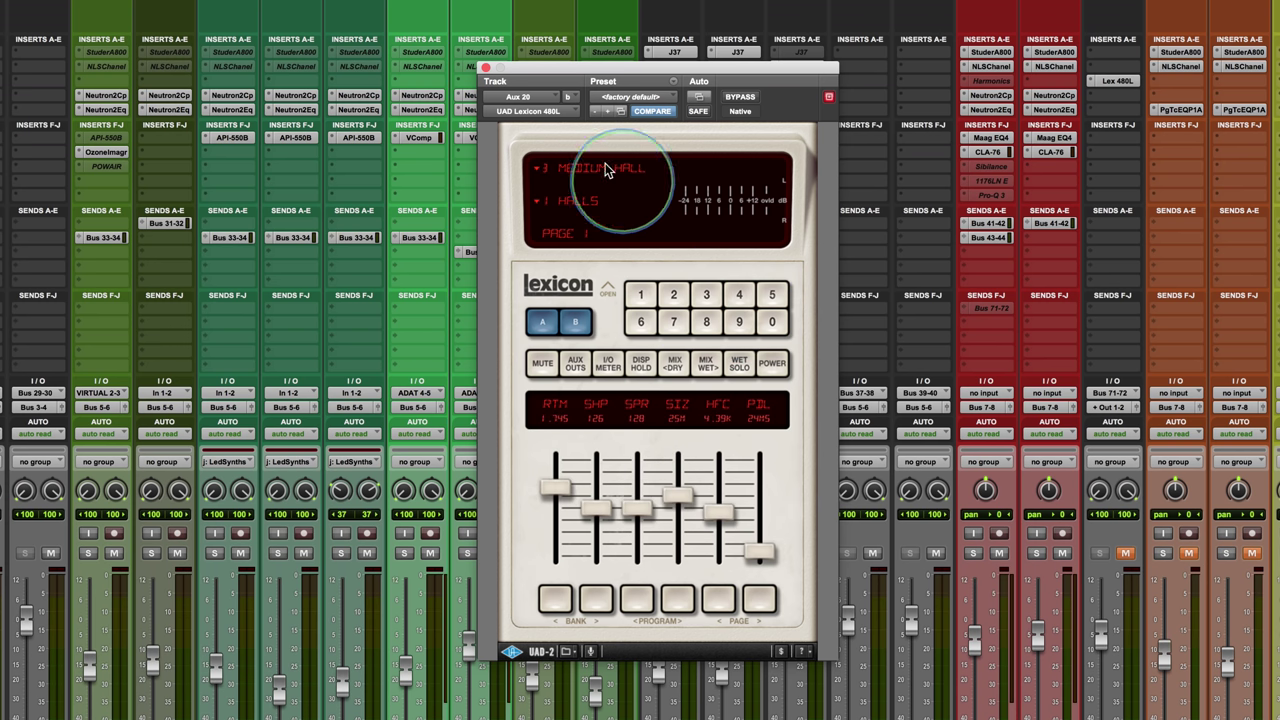
click(740, 294)
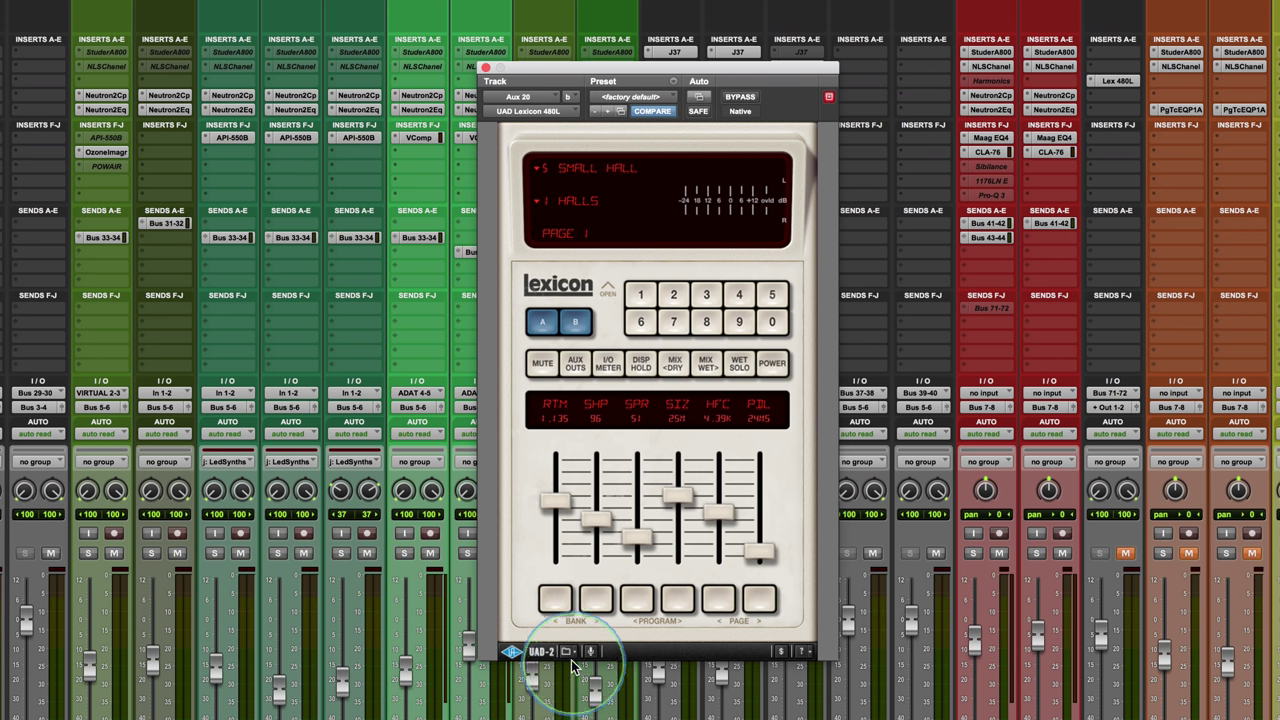
click(574, 653)
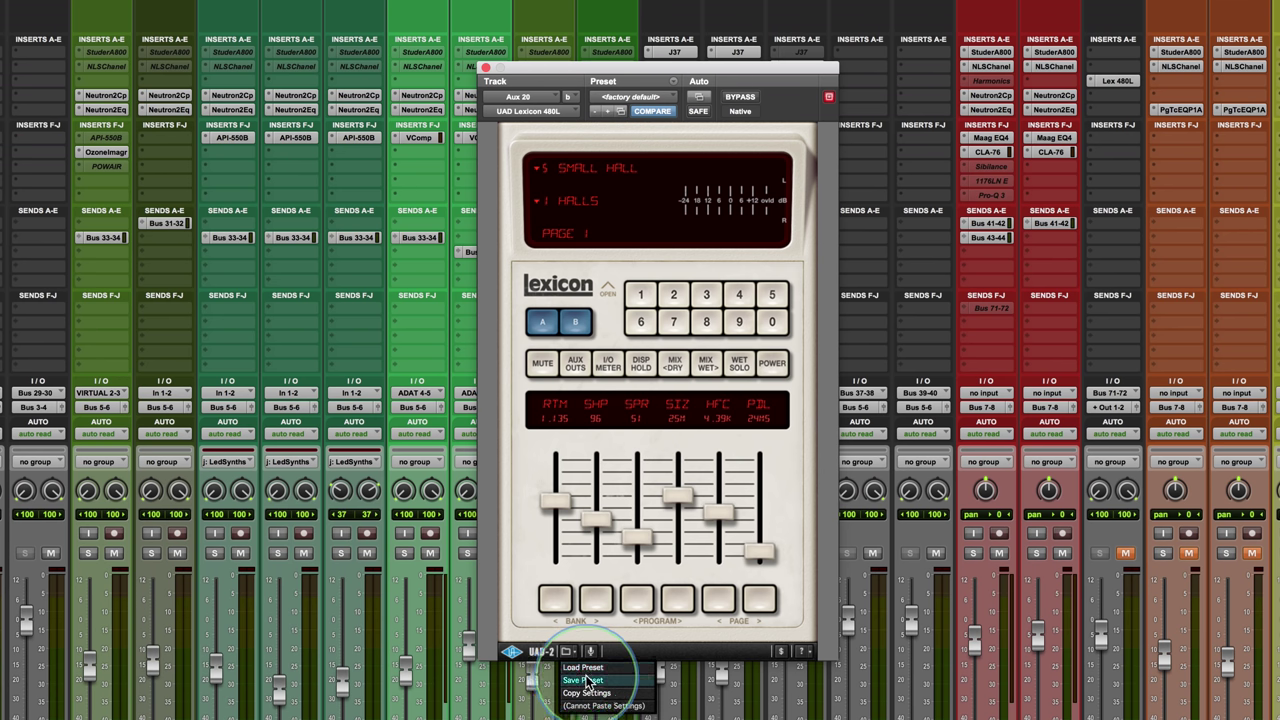
click(584, 668)
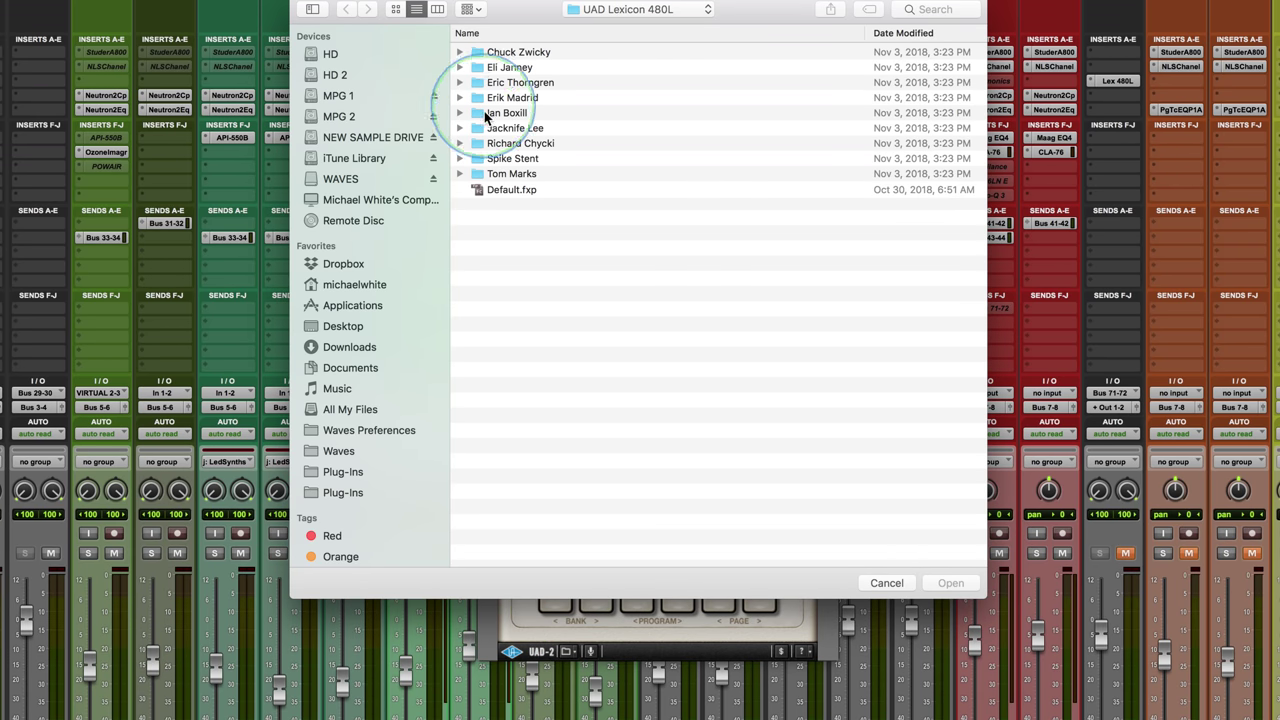
click(460, 159)
click(460, 159)
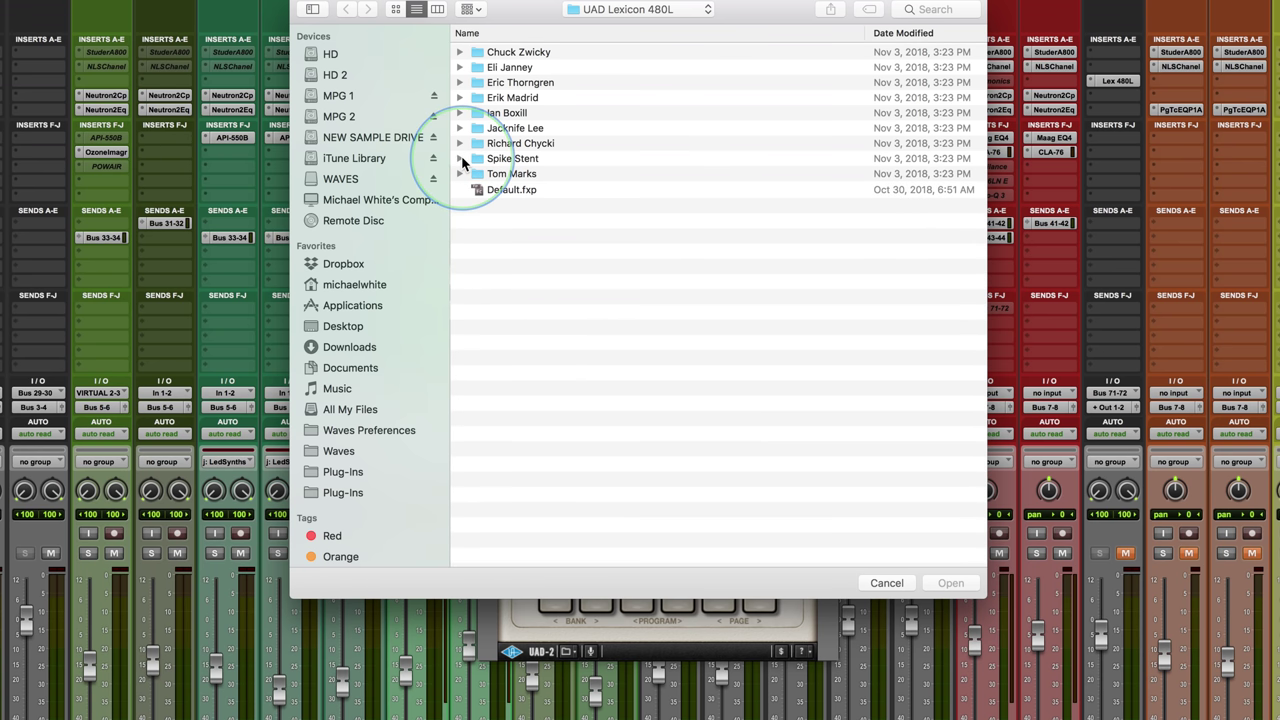
key(Escape)
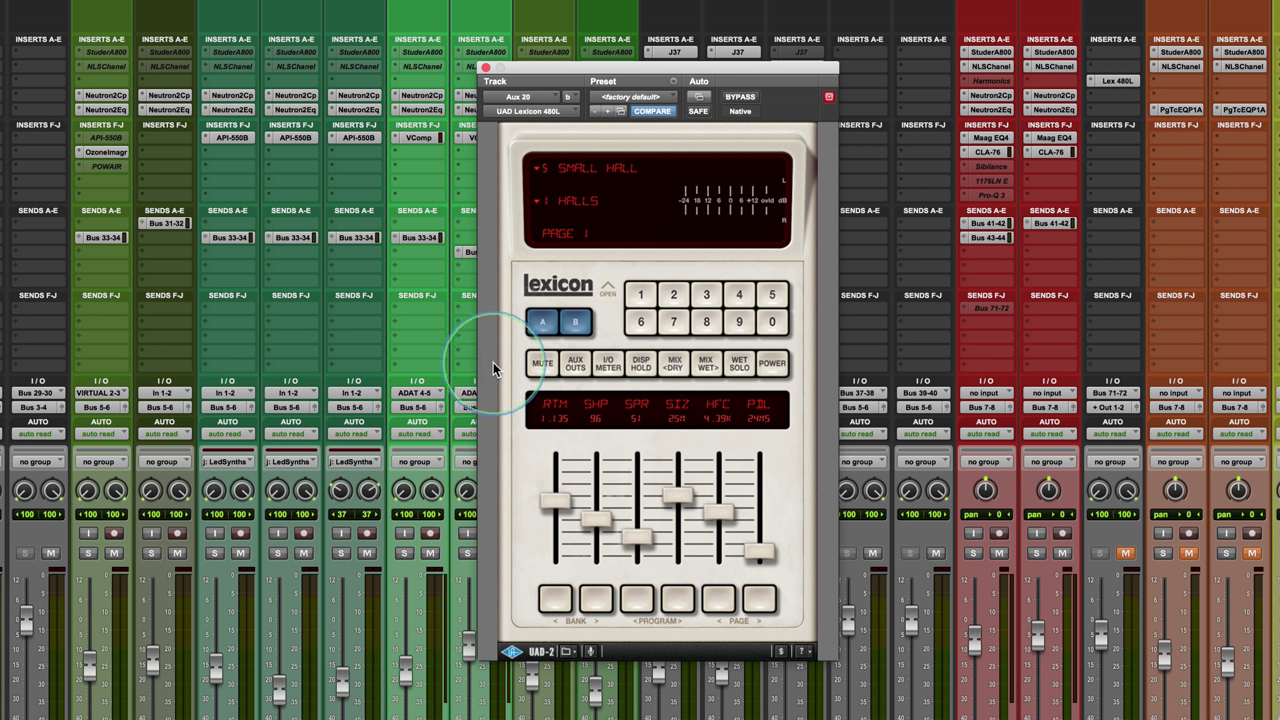
click(573, 364)
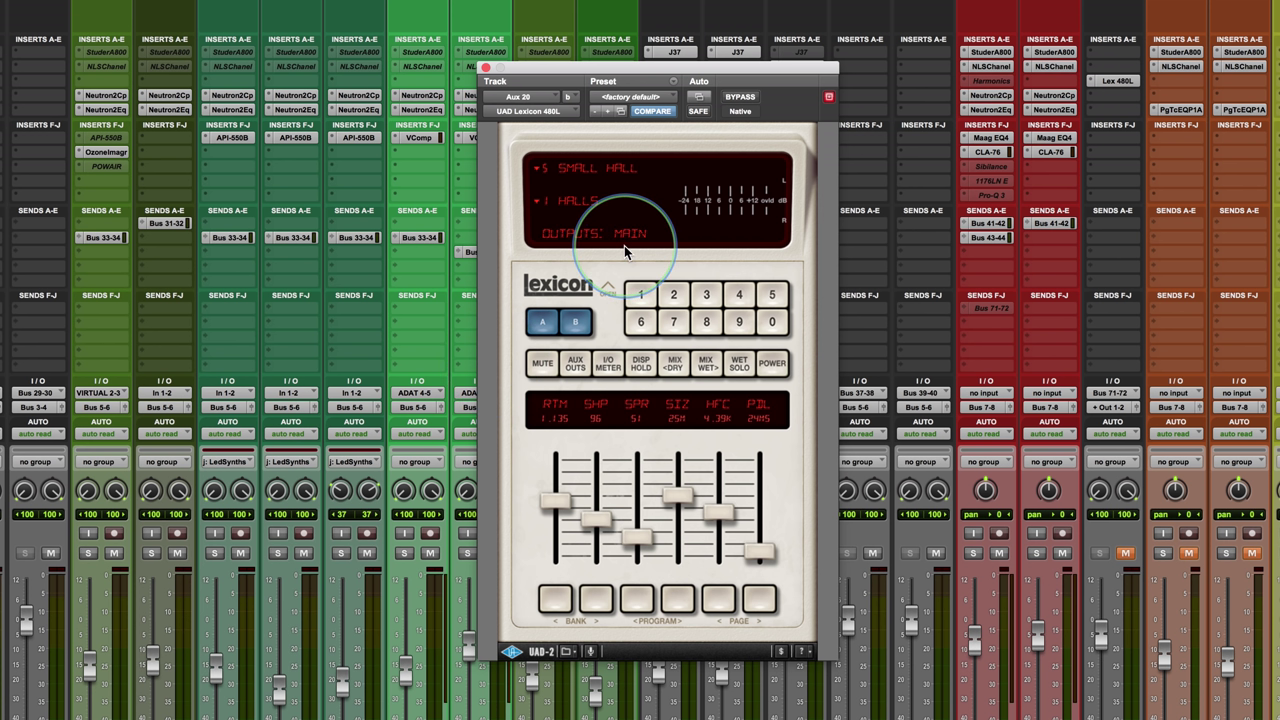
click(574, 366)
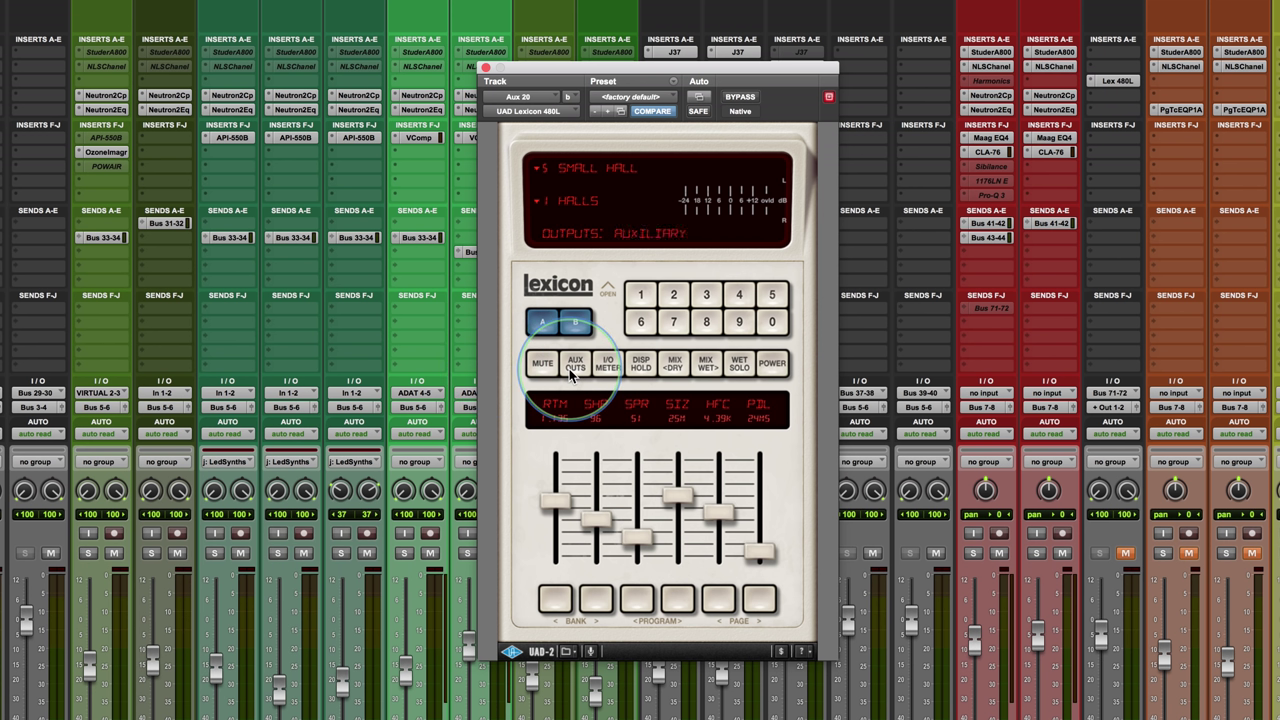
click(575, 366)
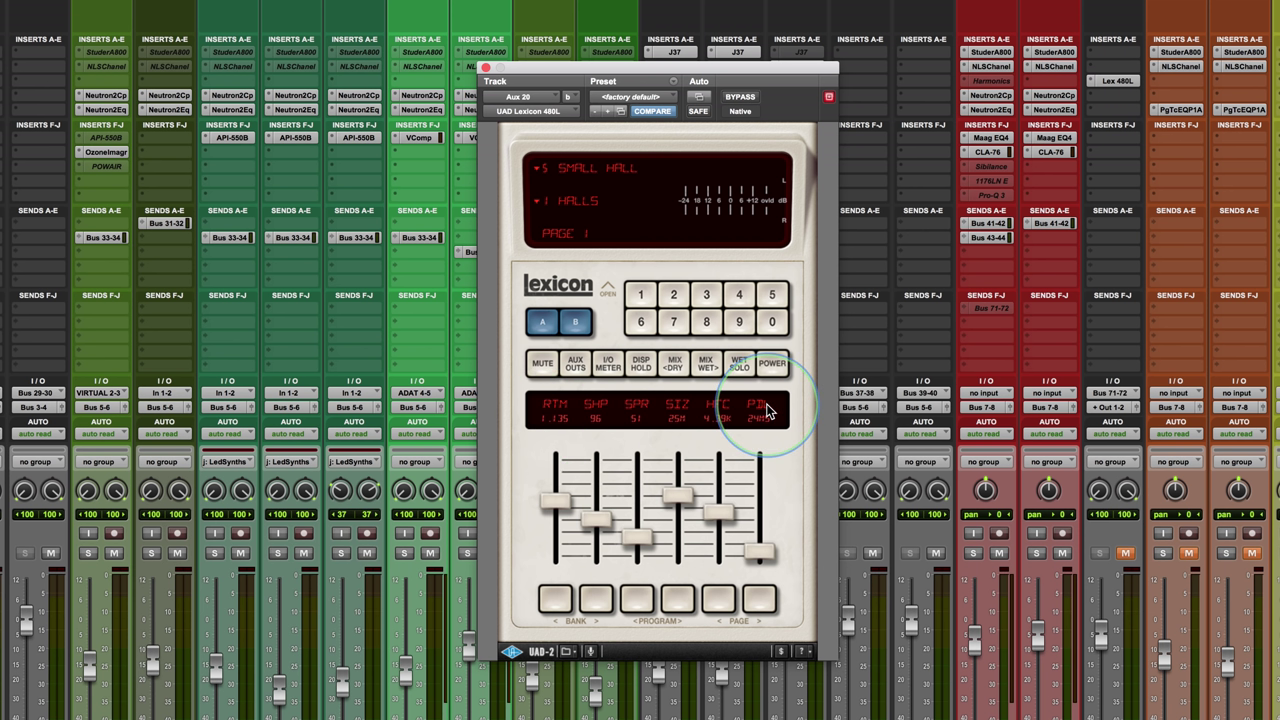
- Raise the SIZ fader to 27 m, then view parameter pages 2 and 3 and return to page 1
mouse_move(677, 494)
mouse_down()
mouse_move(676, 520)
mouse_move(675, 491)
mouse_up()
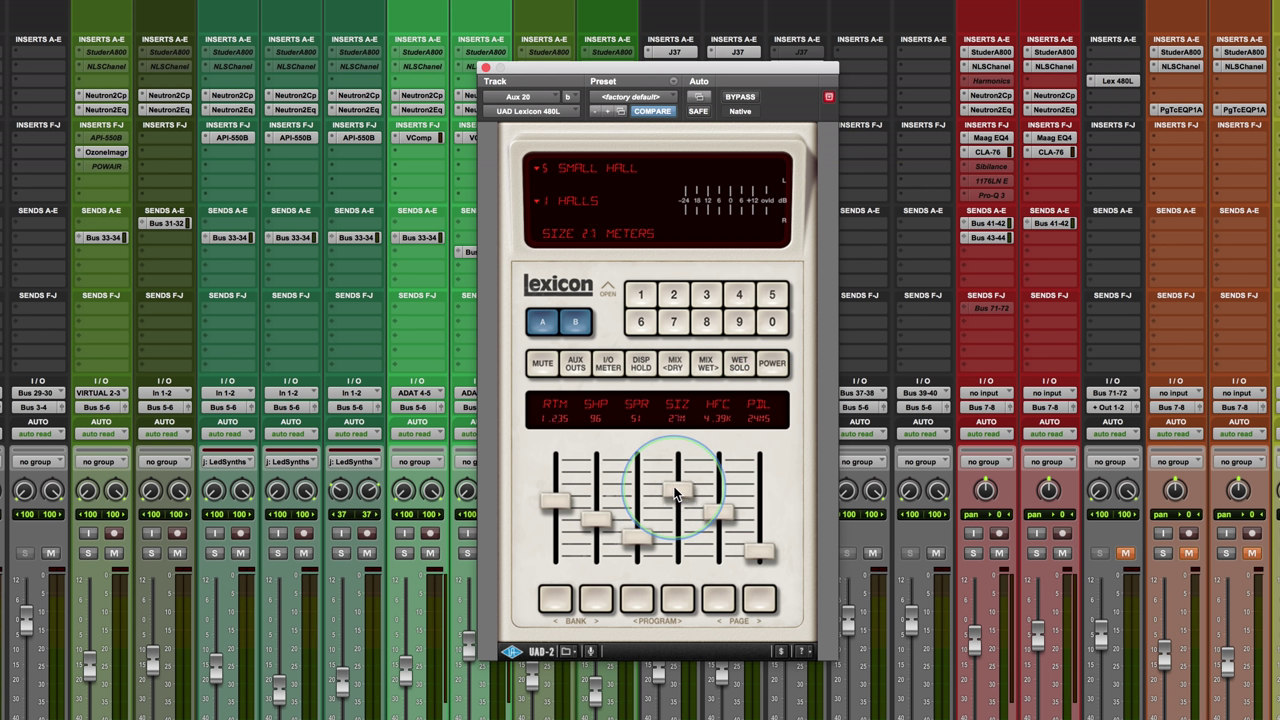
click(760, 600)
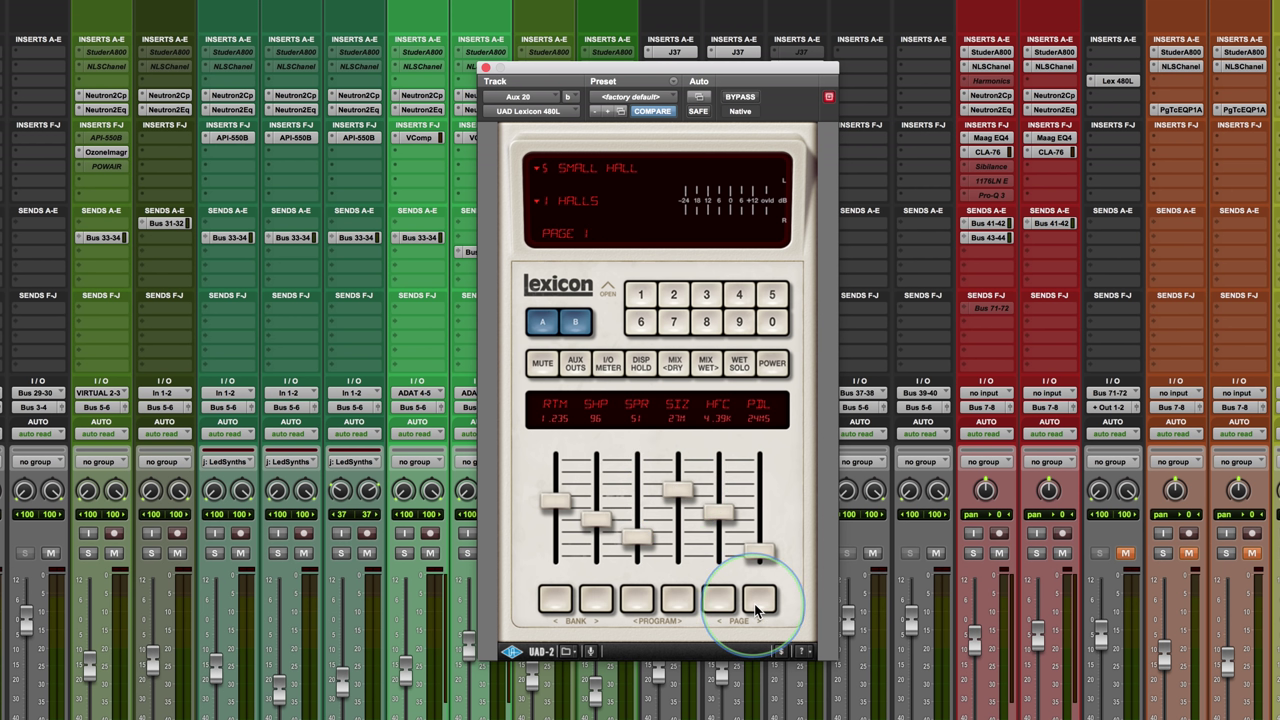
click(765, 602)
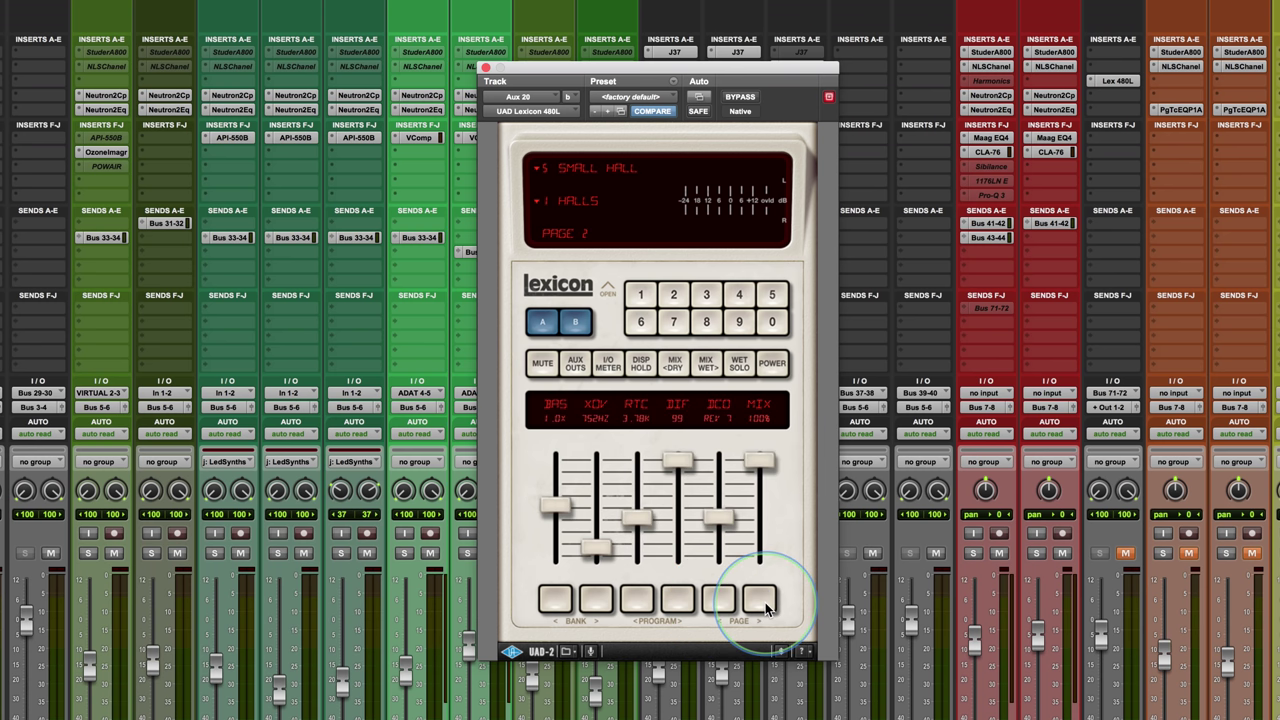
click(765, 602)
click(765, 602)
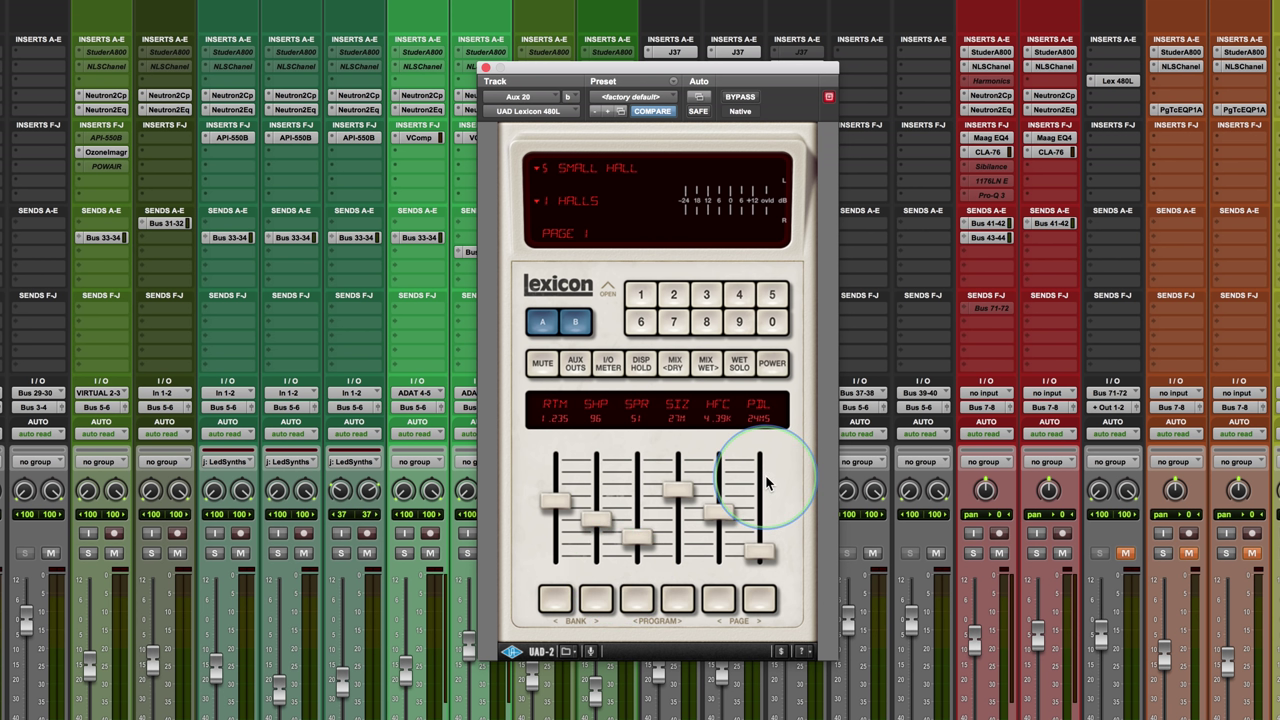
- Use the bank and program arrows to reach 4 MED HALL + STAGE, then open and close the bank list
click(542, 601)
click(595, 598)
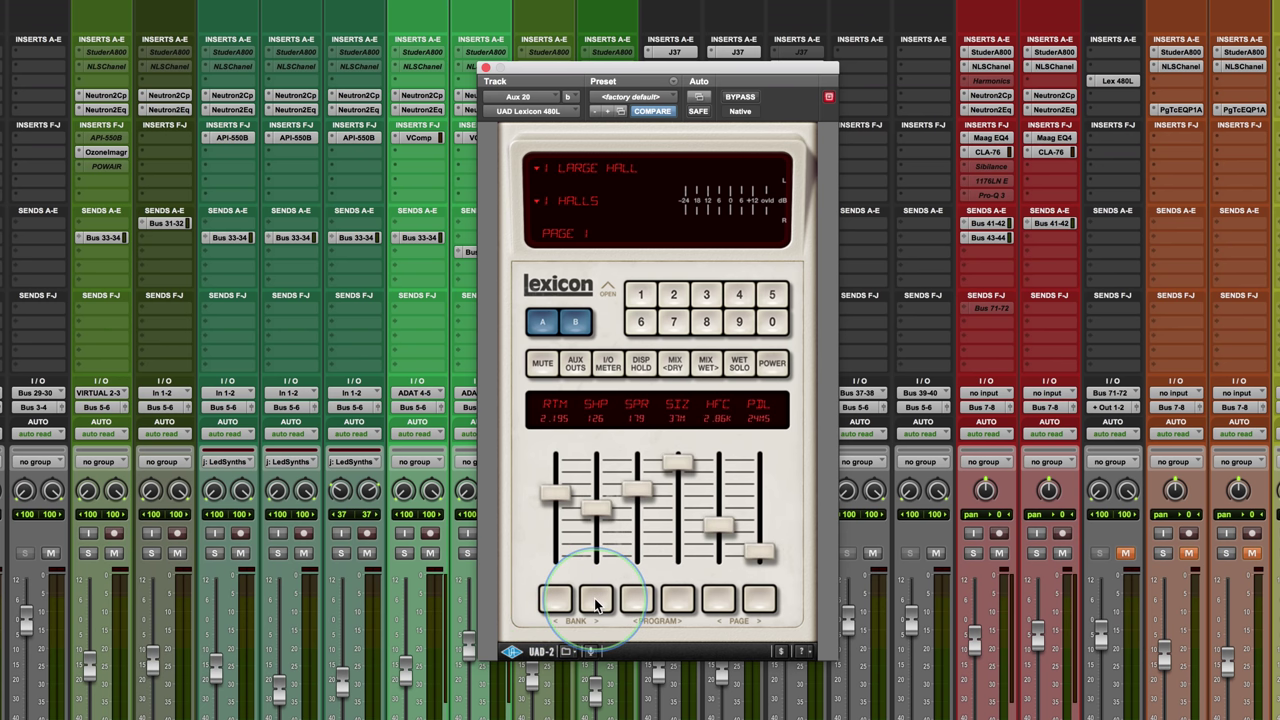
click(677, 600)
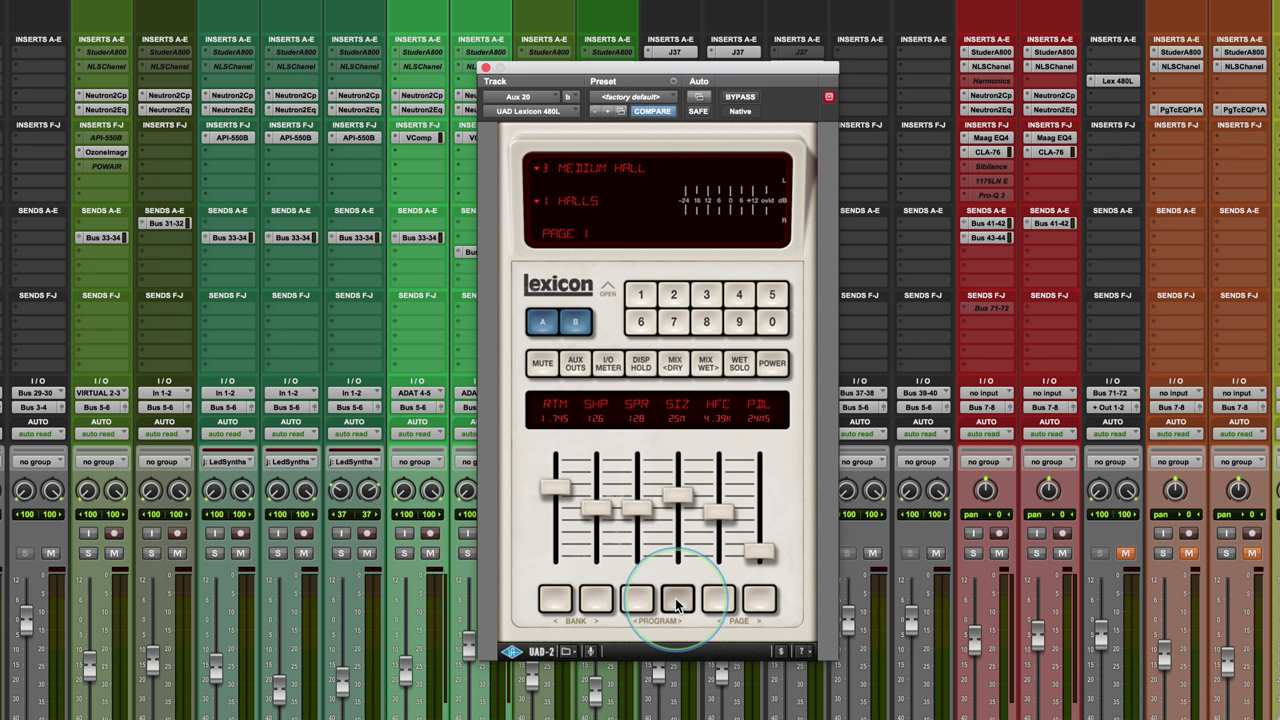
click(677, 600)
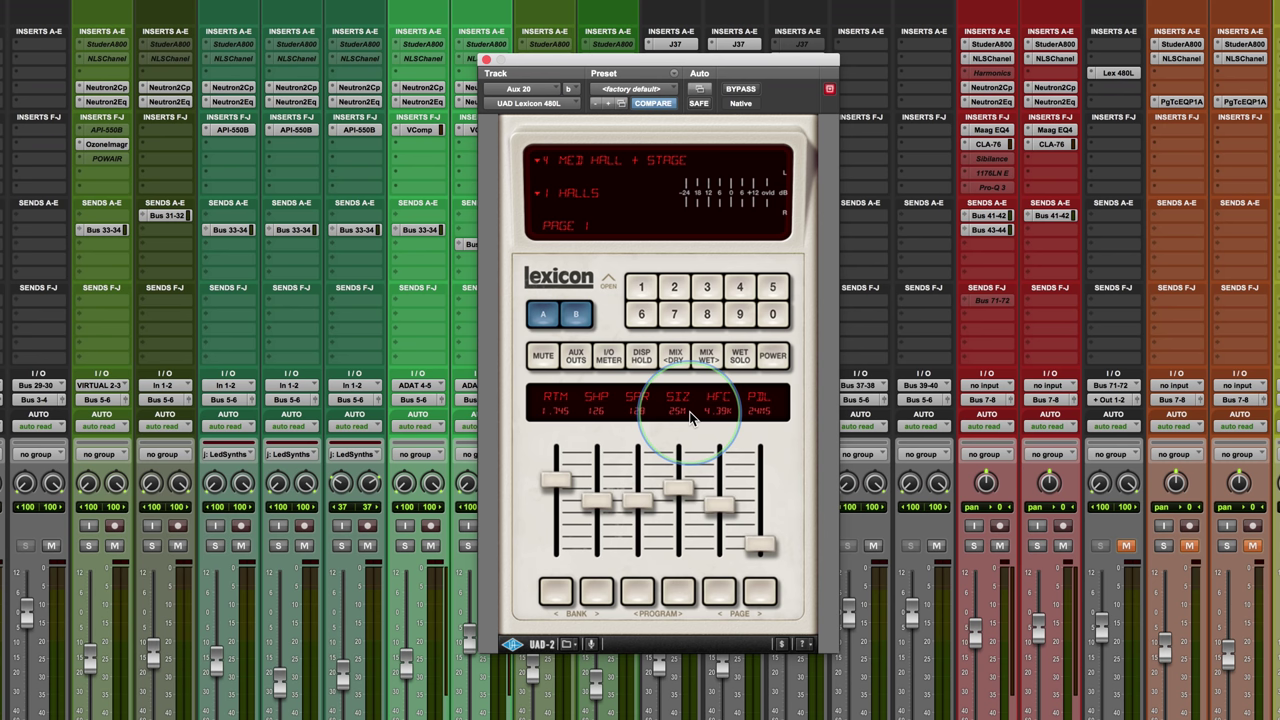
click(579, 193)
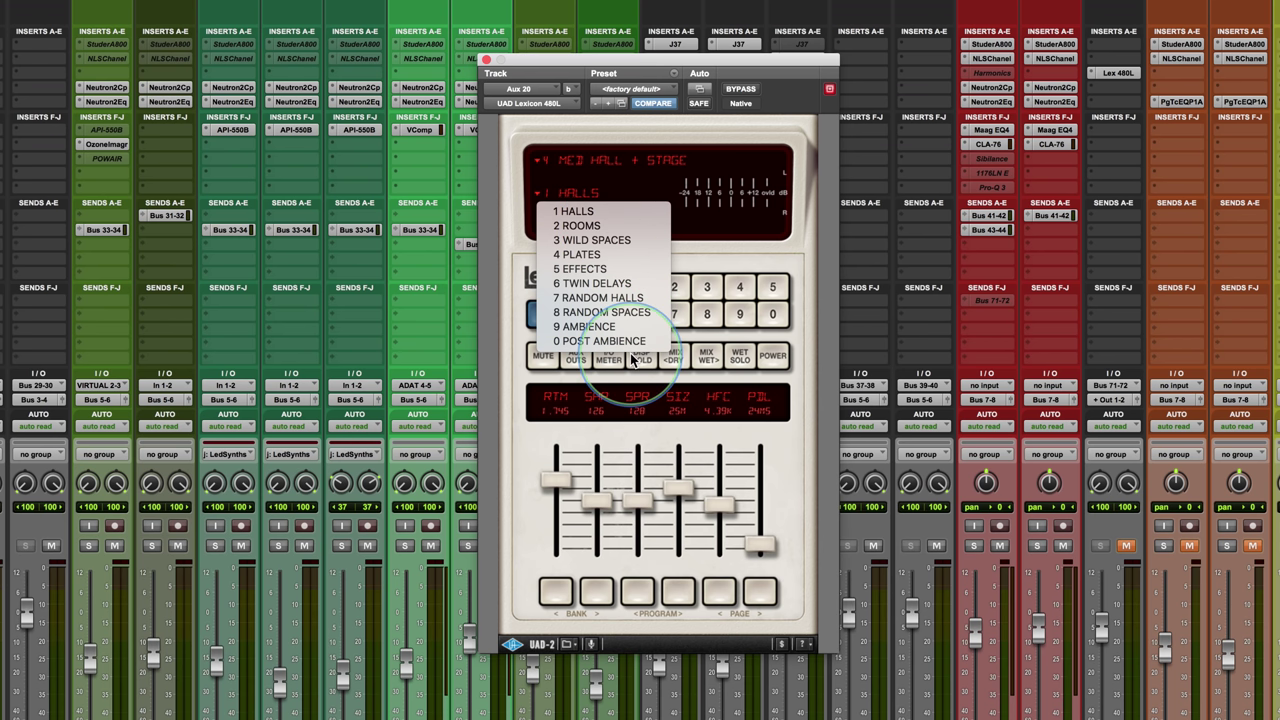
click(698, 255)
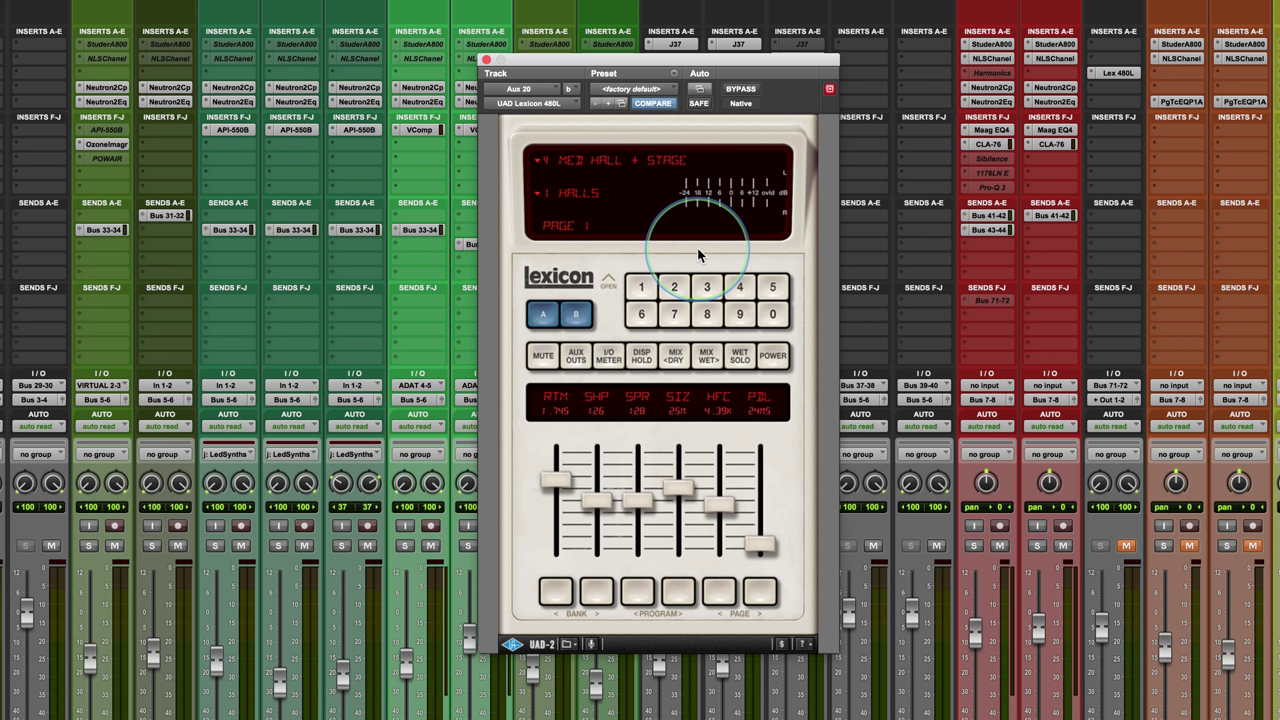
- Recall program 8 SMALL CHURCH from the keypad and bring up the preset options
click(584, 195)
click(610, 162)
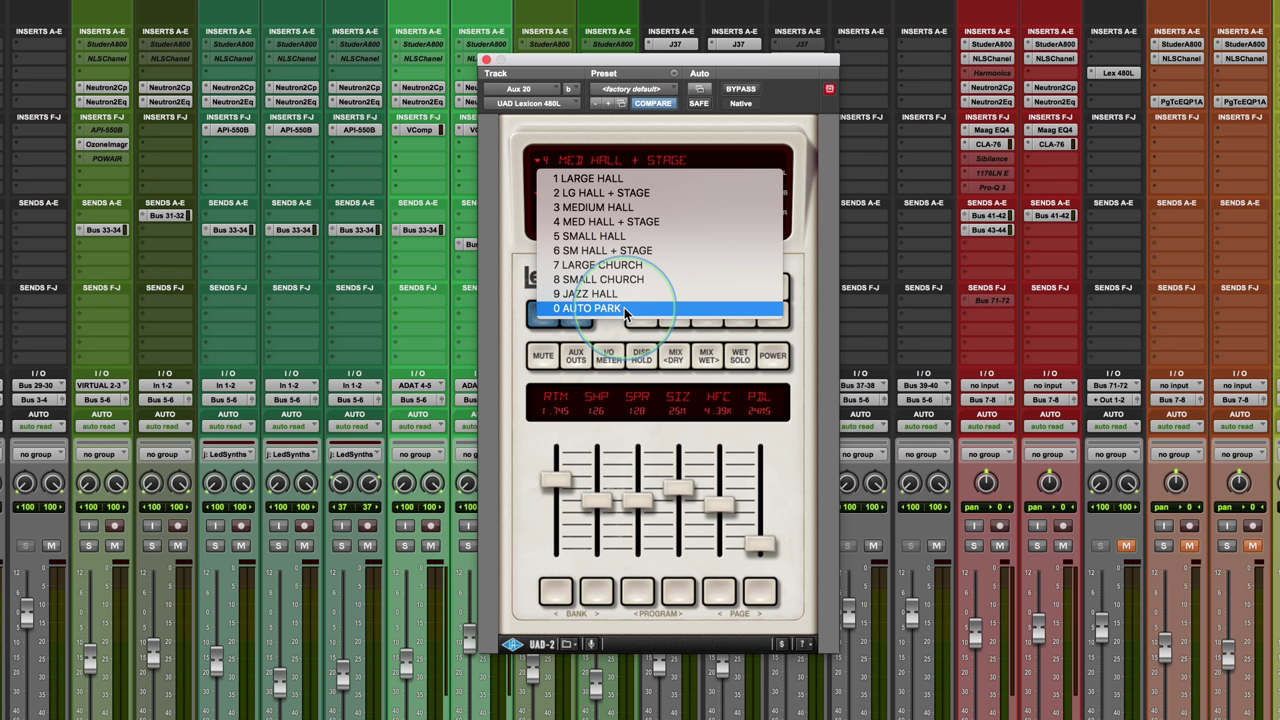
click(806, 261)
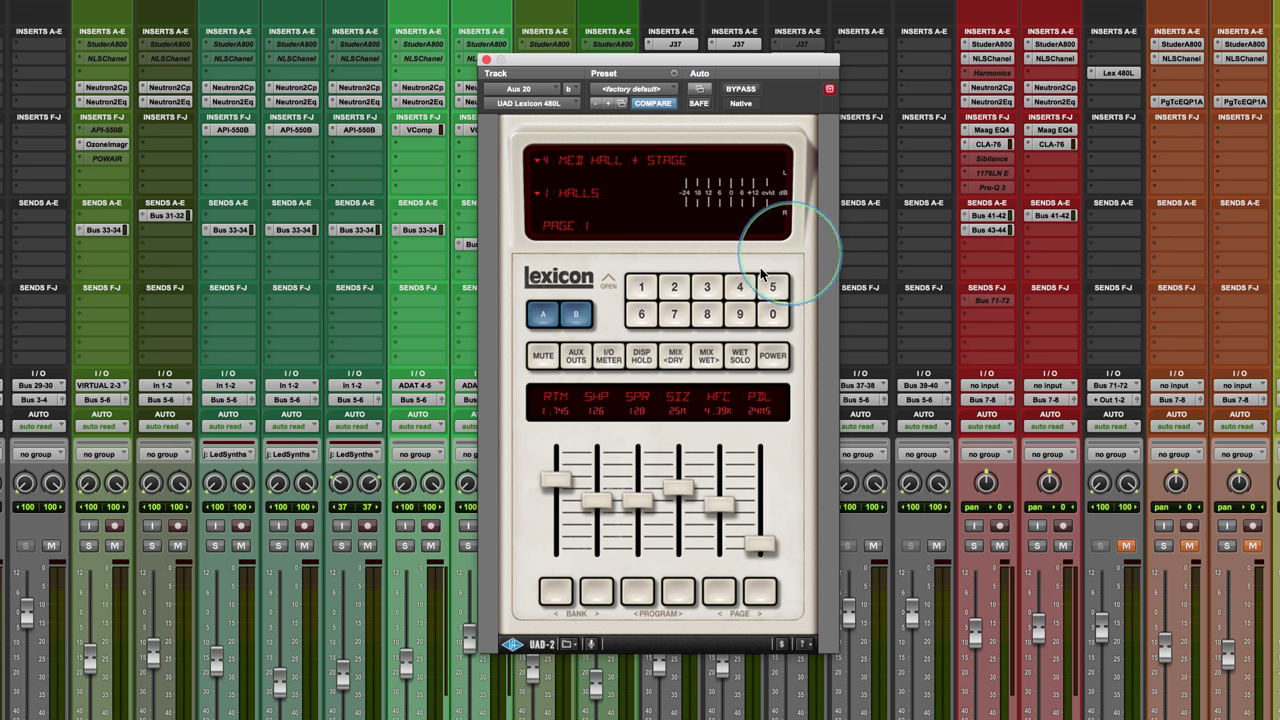
click(596, 163)
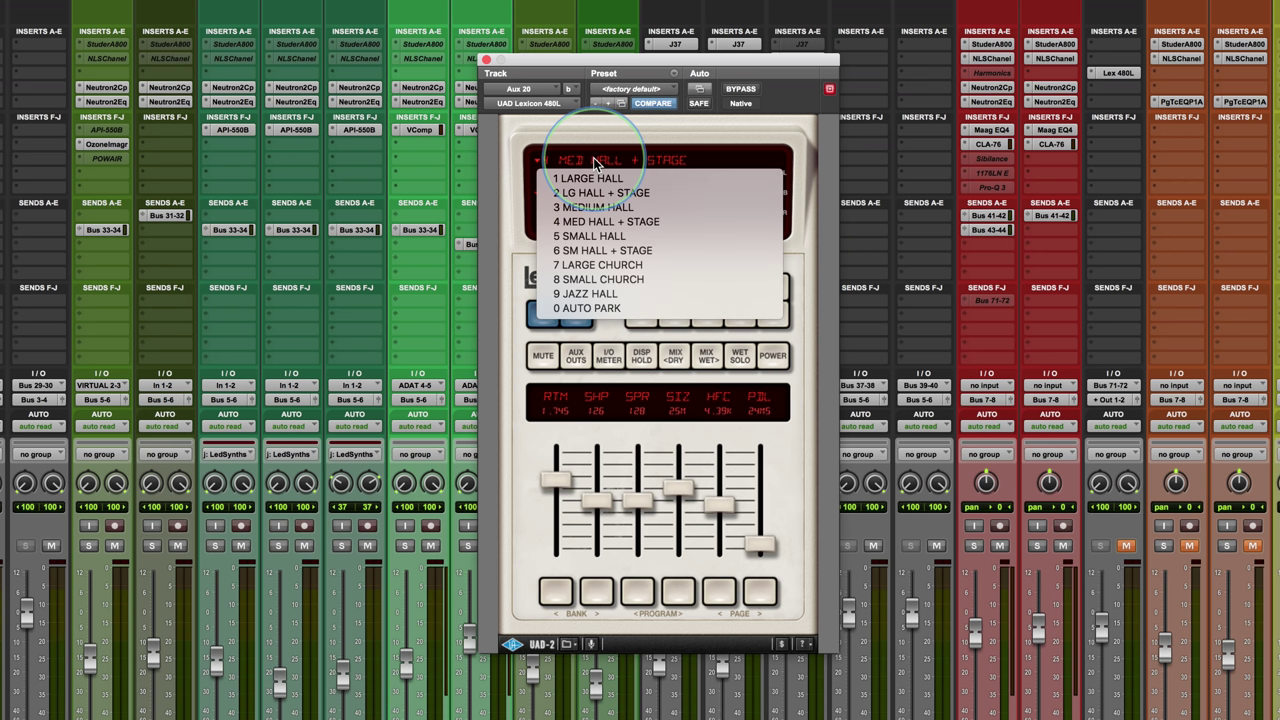
click(596, 222)
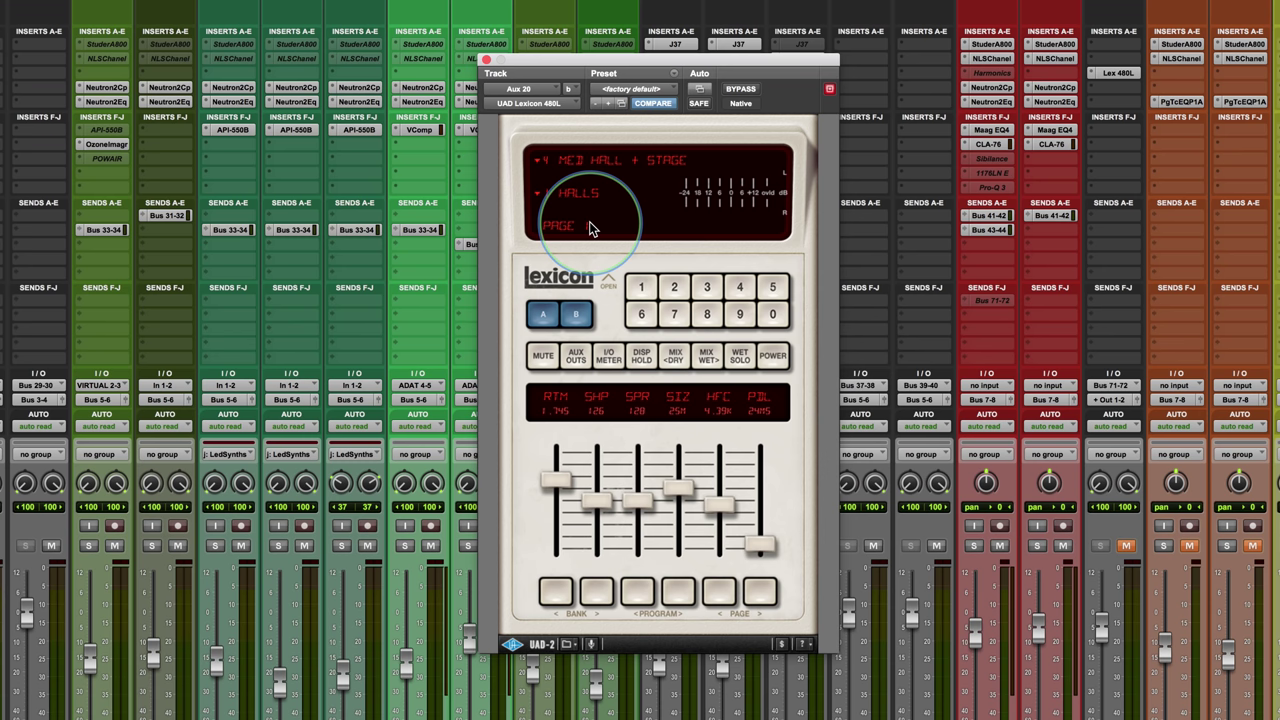
click(674, 316)
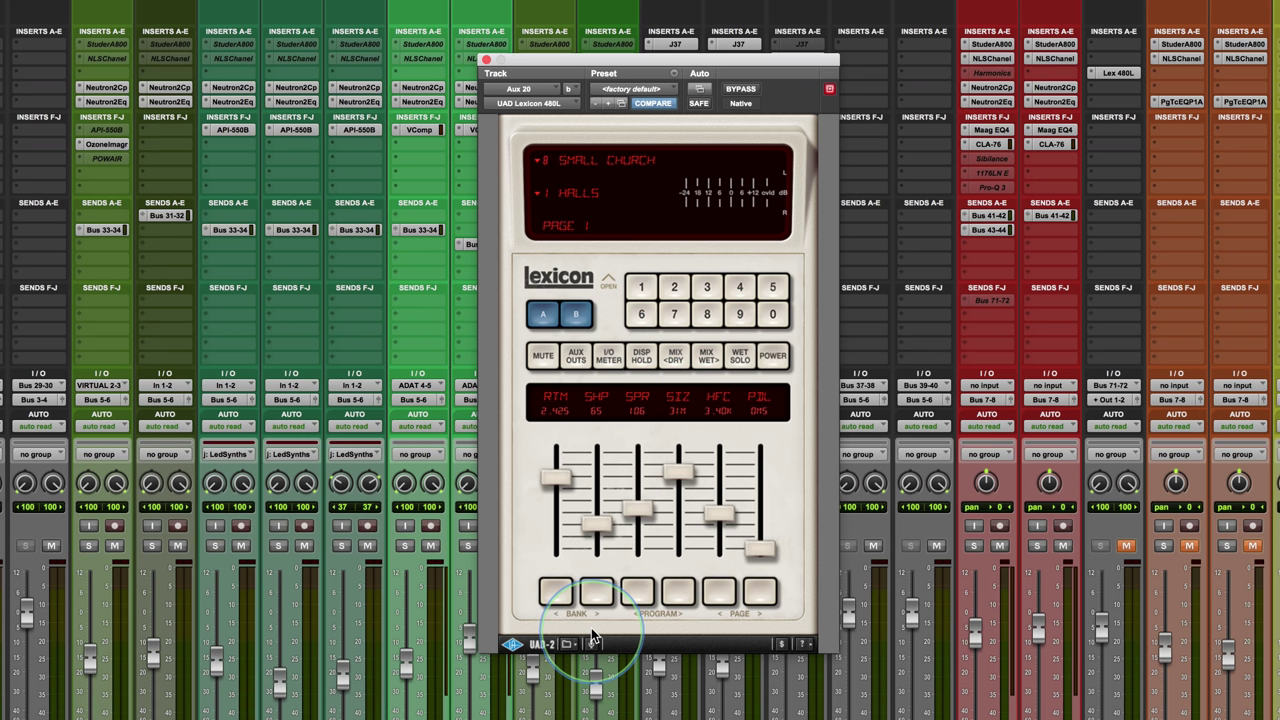
click(572, 645)
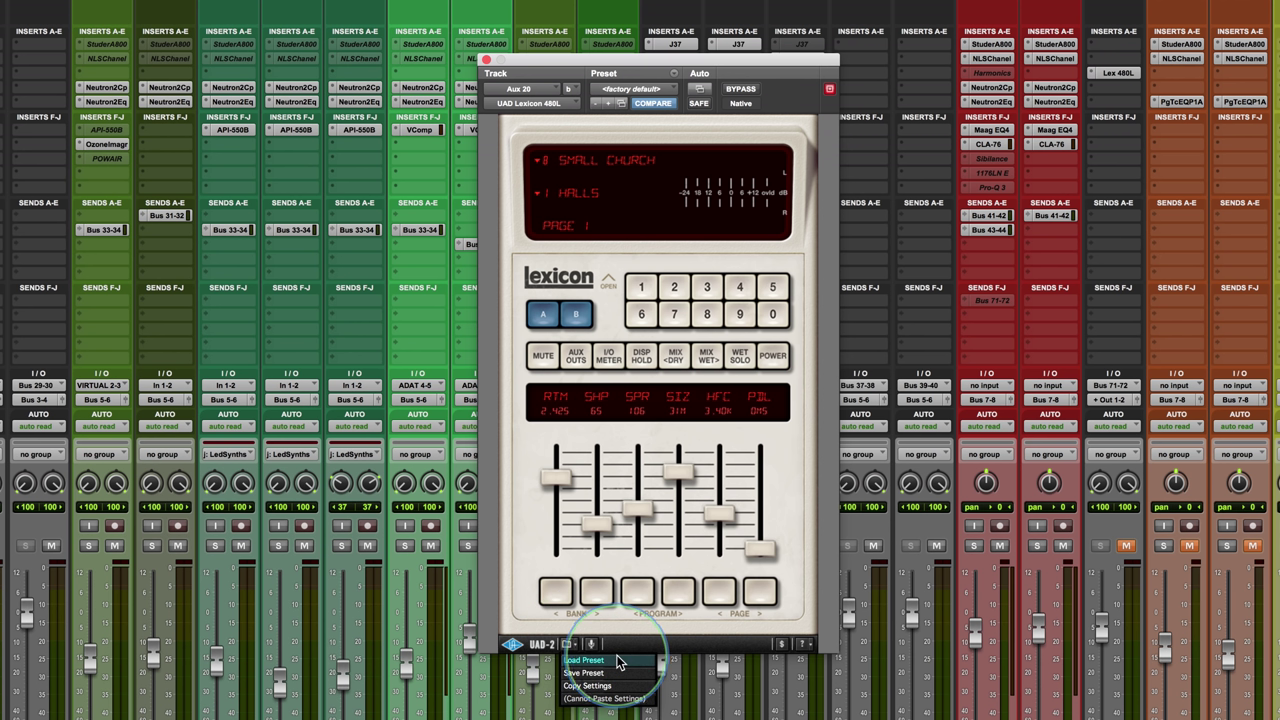
- Dismiss the preset menu and toggle machines A and B, ending on B's 4-VOICE DOUBLE
click(798, 468)
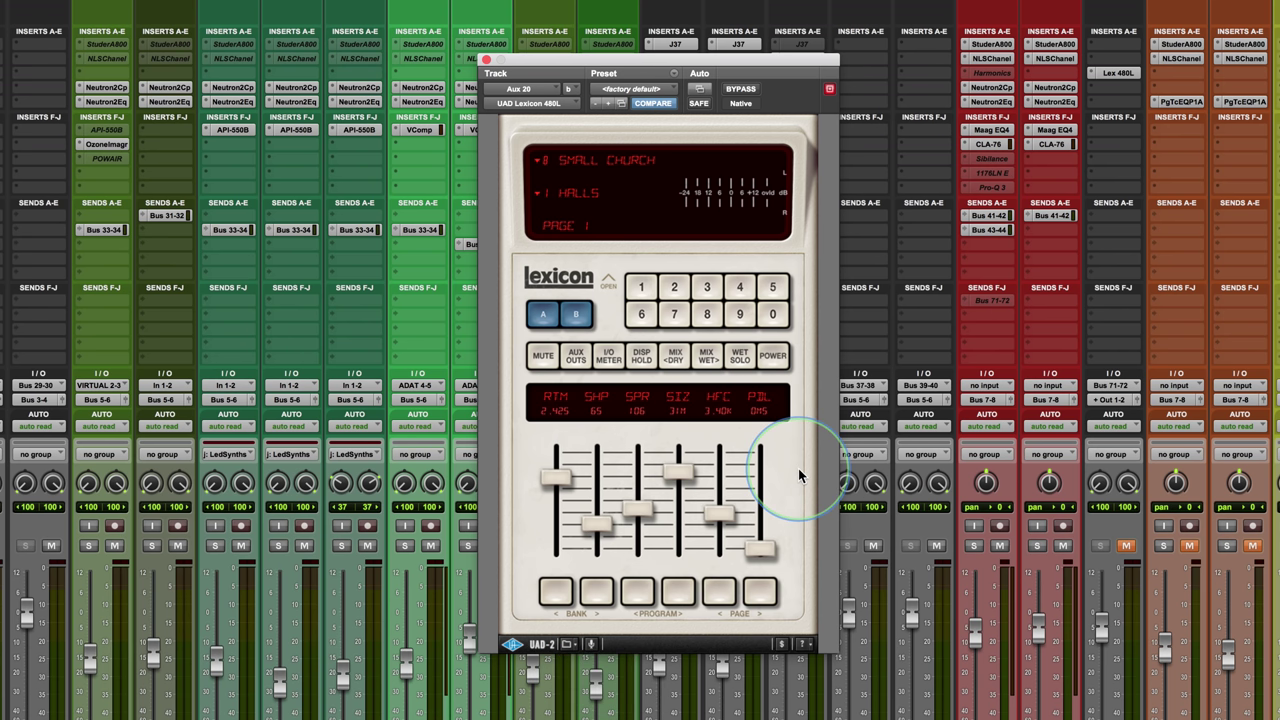
click(576, 316)
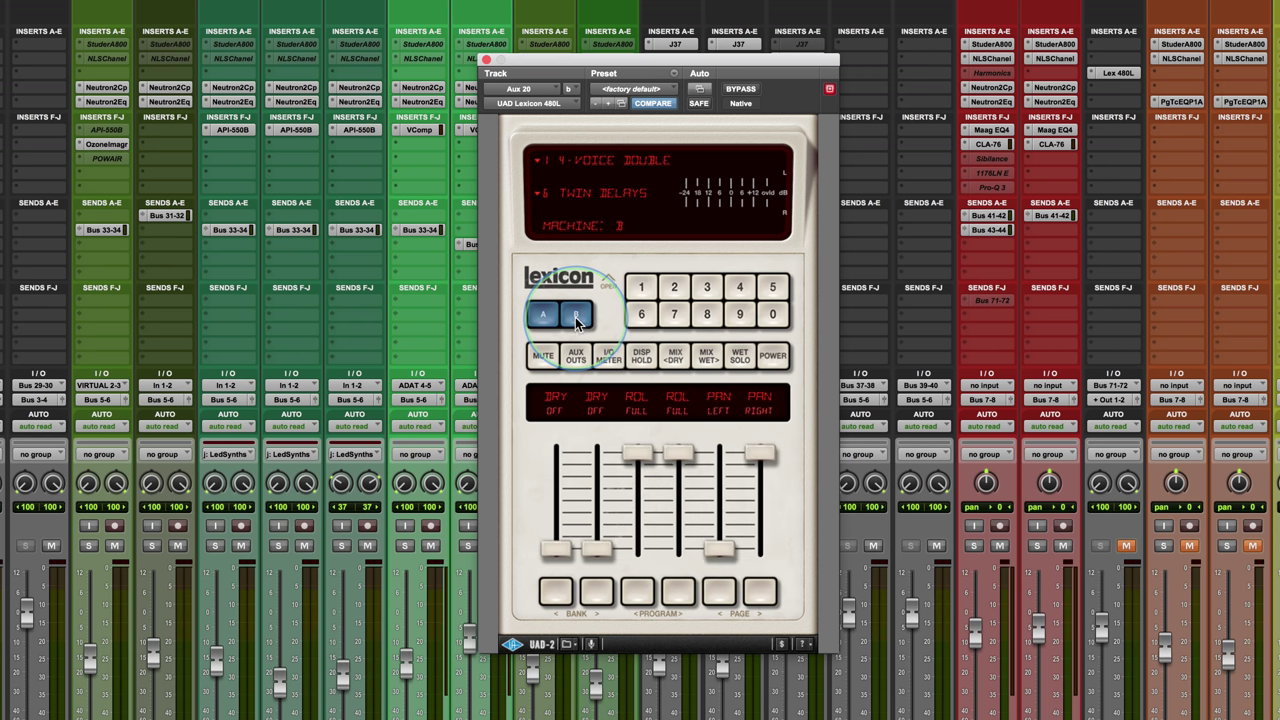
click(545, 317)
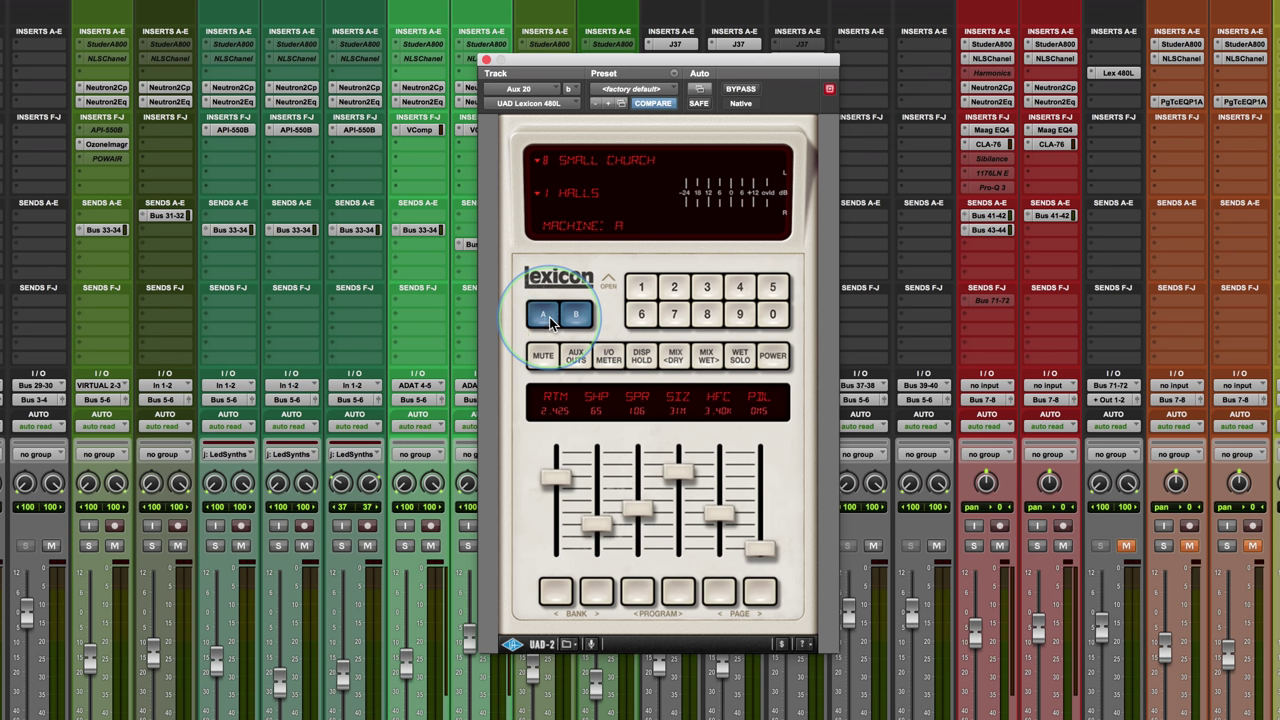
click(543, 317)
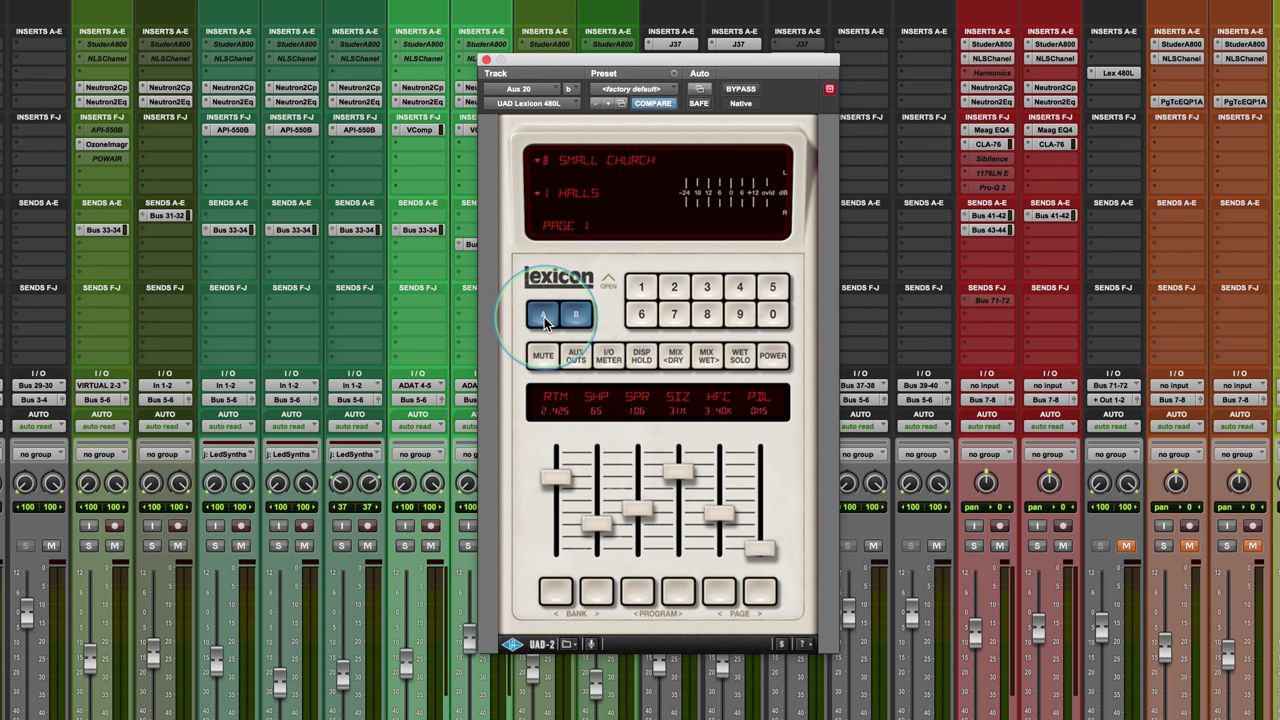
click(574, 316)
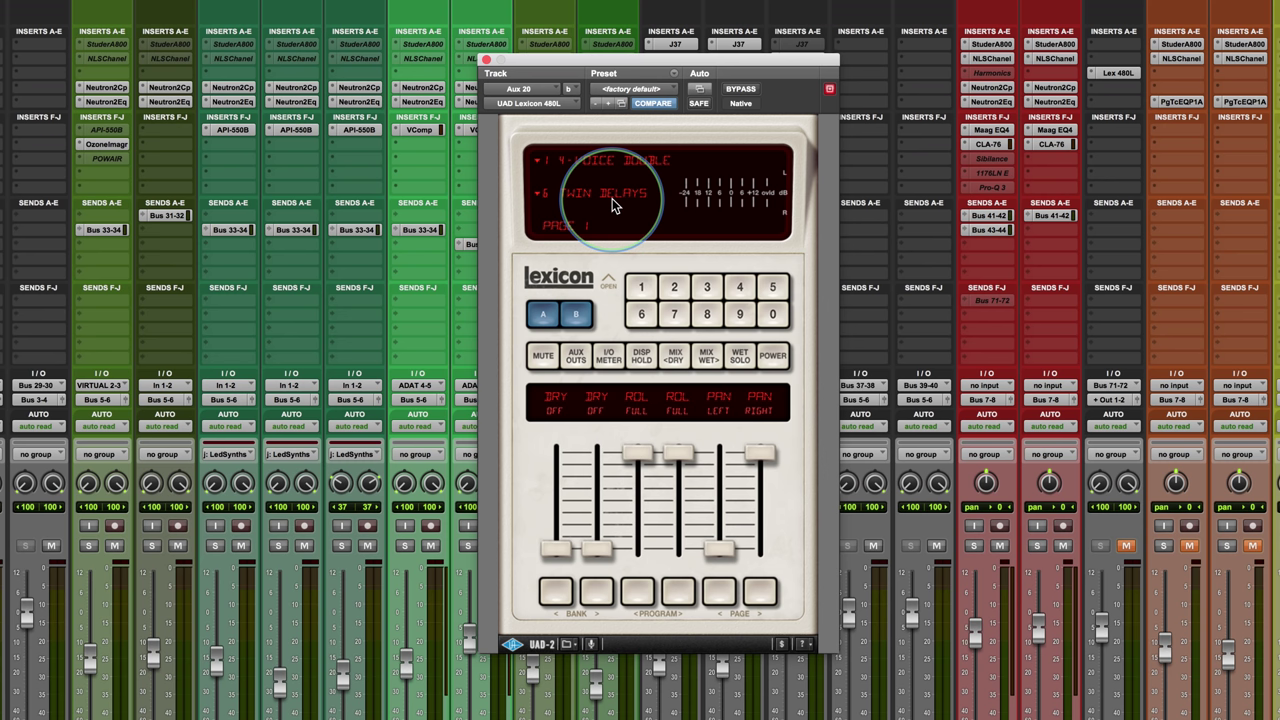
- Reveal the level panel, lower the unlinked right input gain, then relink and reset input to 0 dB
click(609, 284)
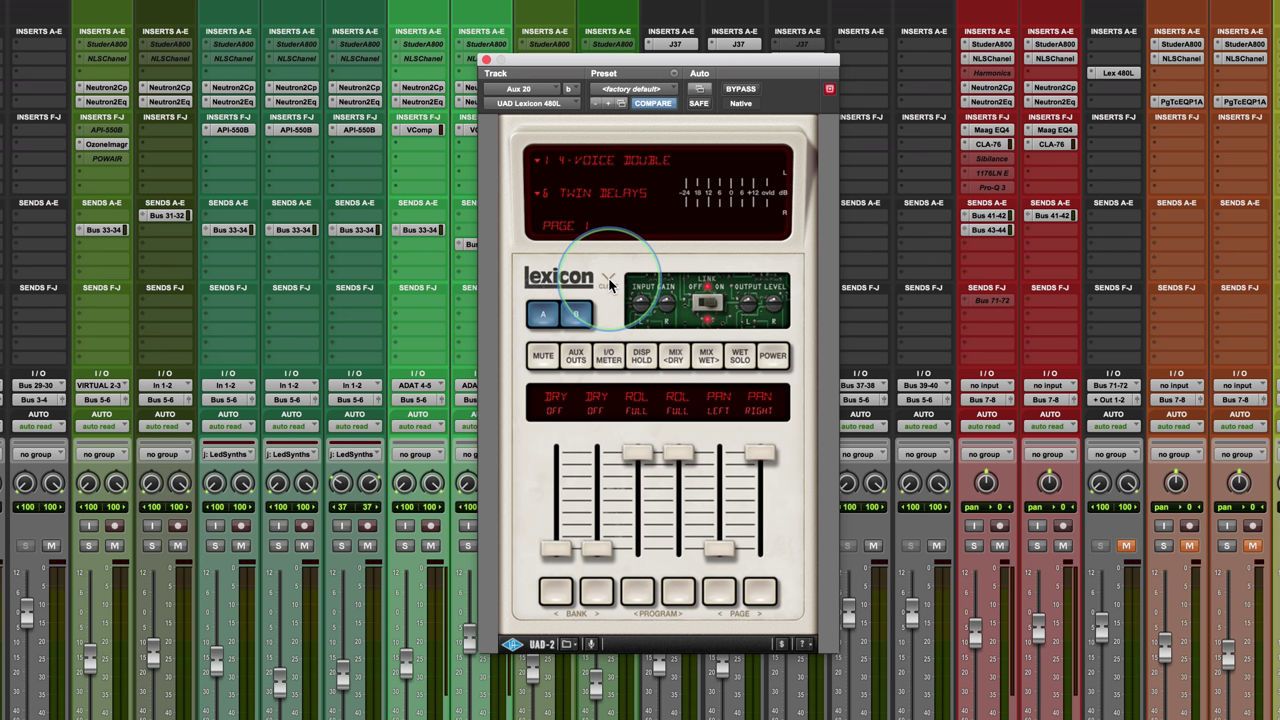
click(707, 305)
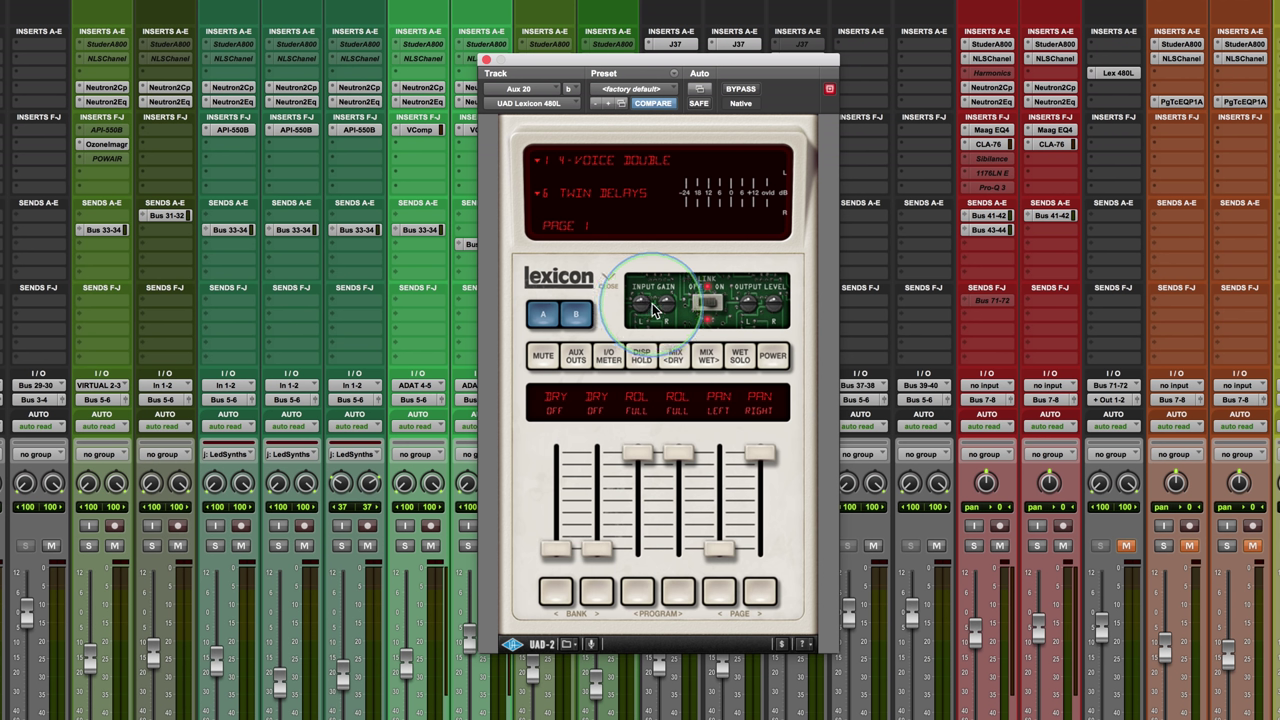
click(706, 303)
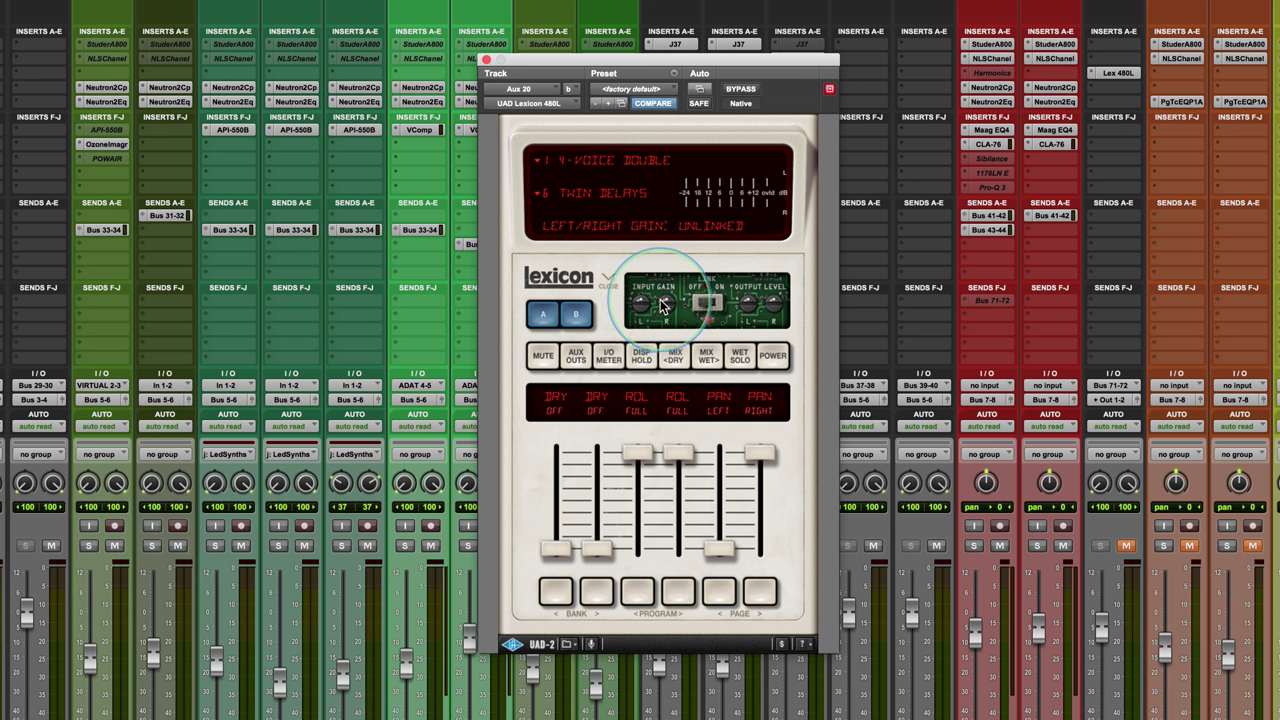
drag(664, 303, 661, 289)
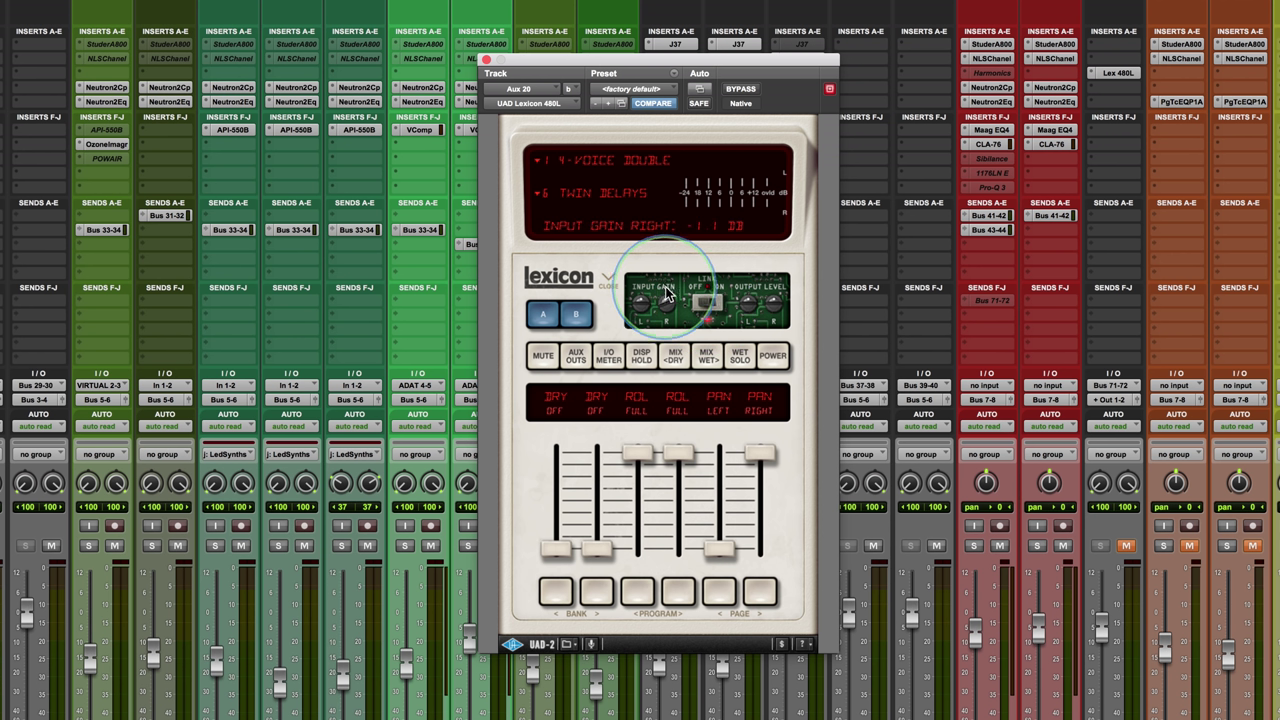
click(704, 301)
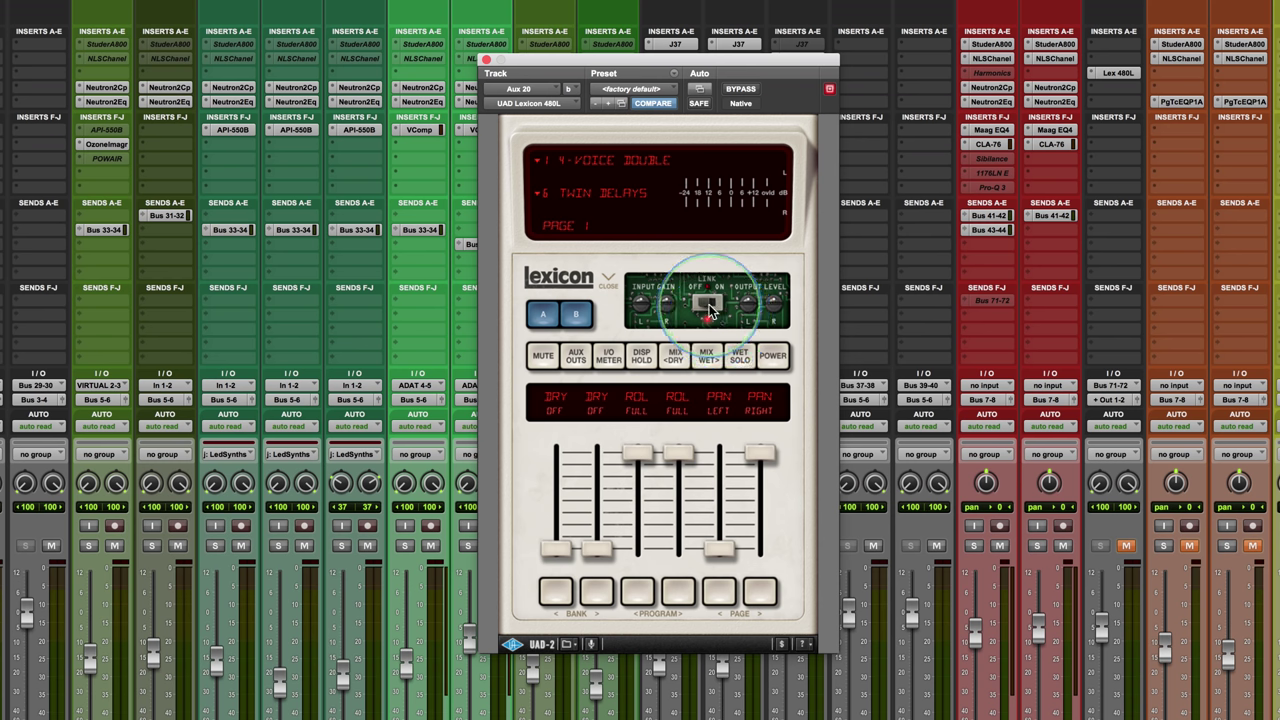
- Keep left/right gain linked, lower the left output level, then reset output to 0 dB
click(708, 303)
click(710, 303)
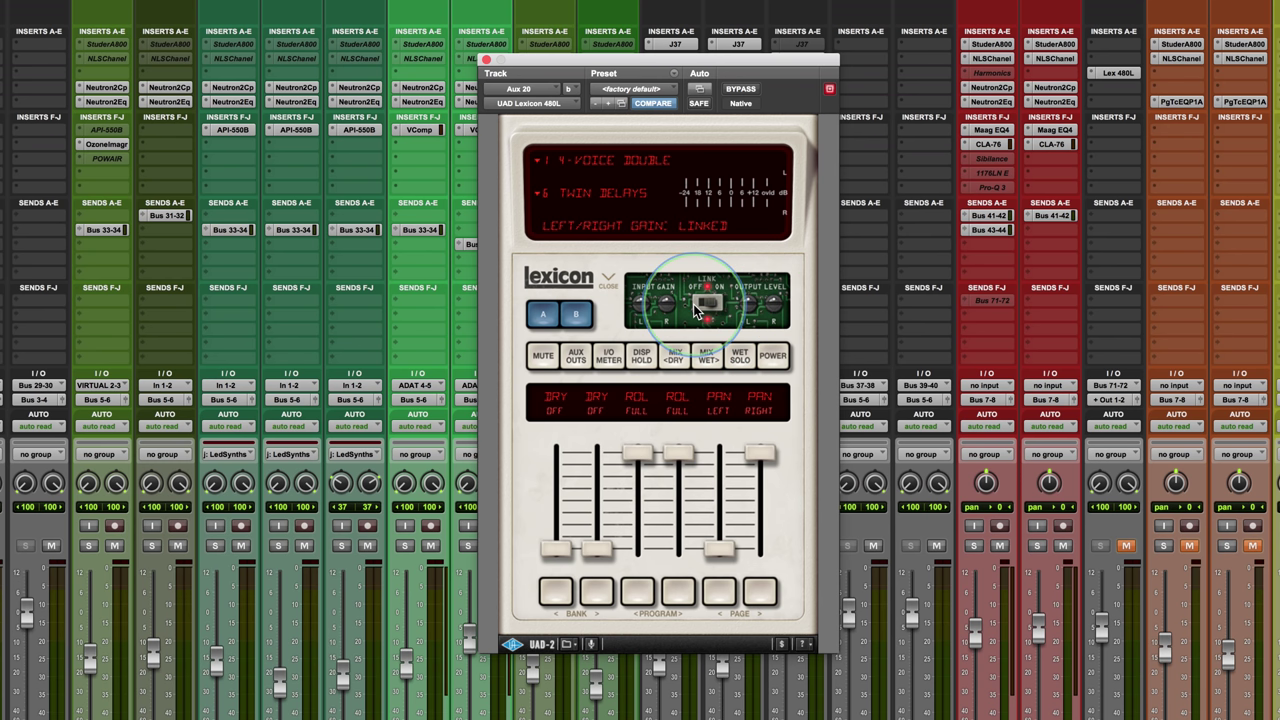
drag(750, 303, 753, 295)
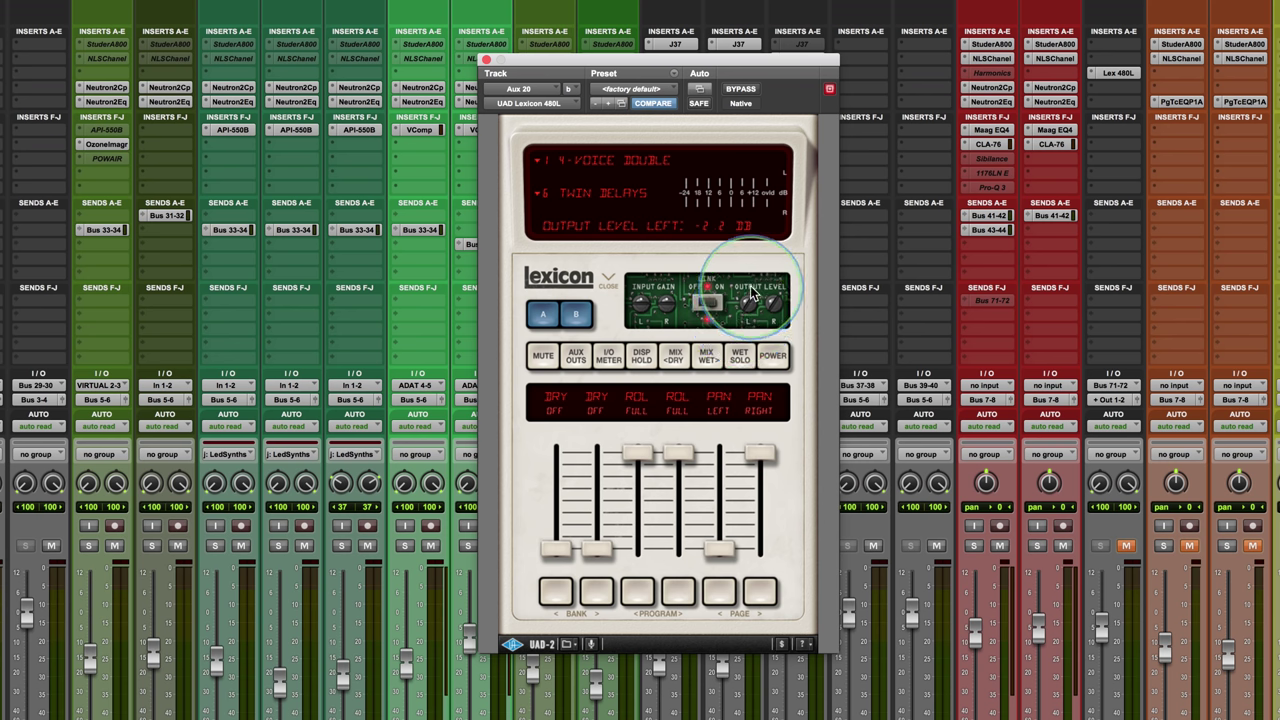
alt+click(753, 295)
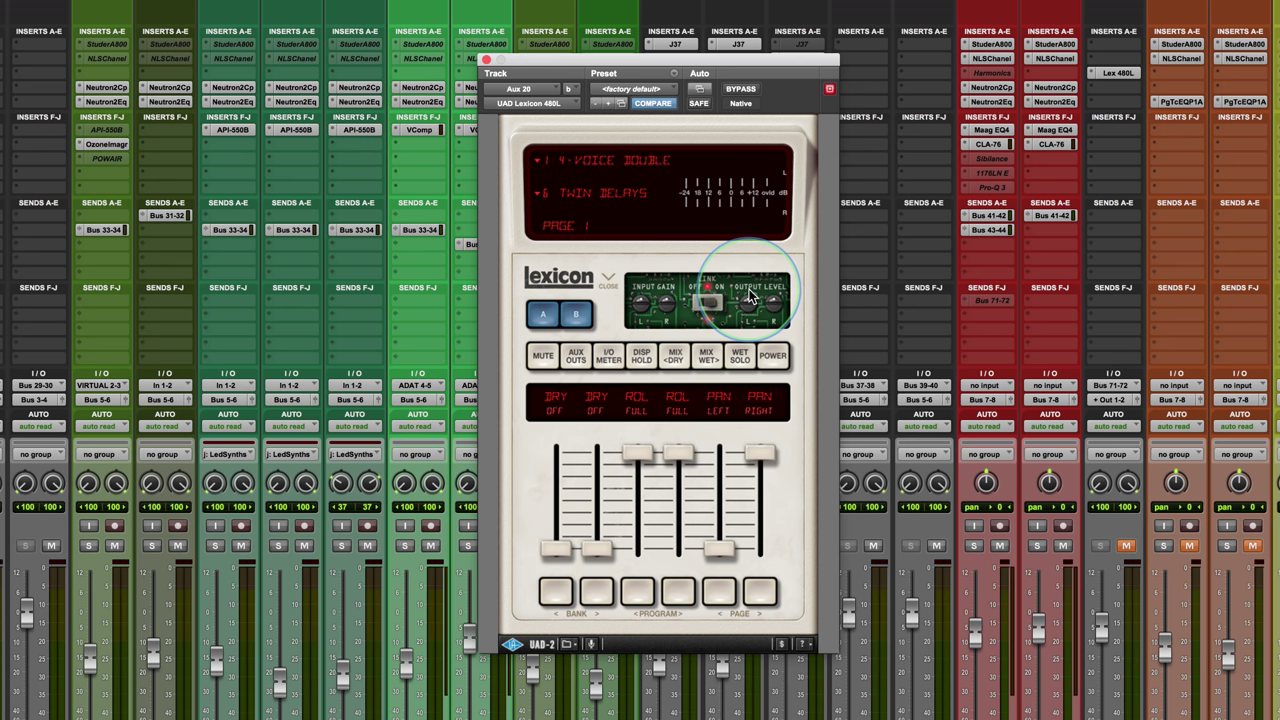
- Hide the level panel and toggle input MUTE several times, finishing with mute off
click(608, 279)
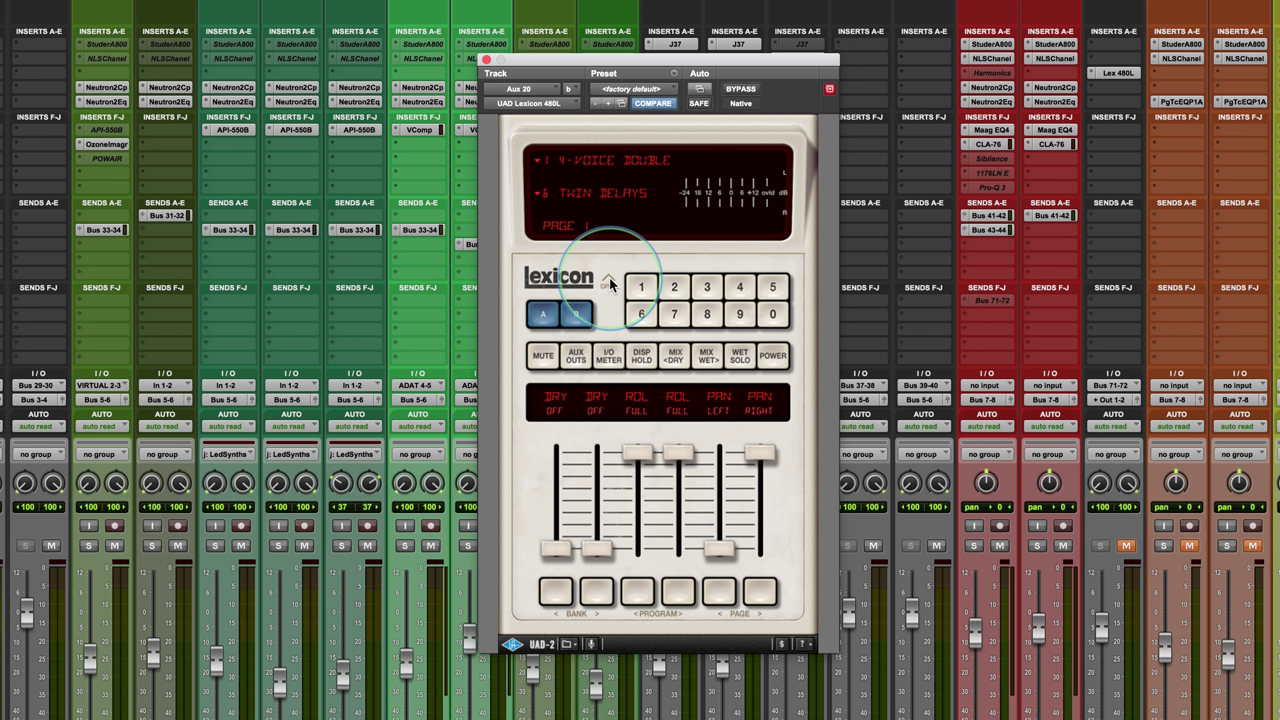
click(542, 362)
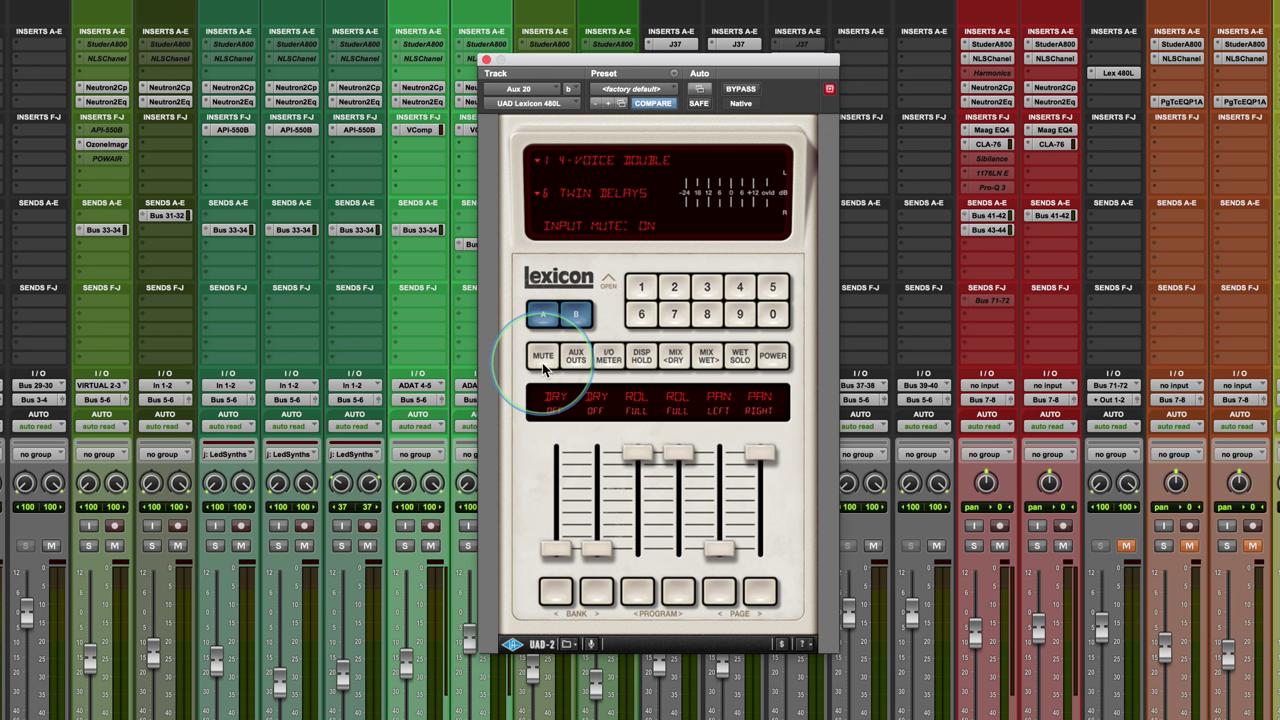
click(542, 362)
click(542, 362)
click(542, 358)
click(542, 358)
click(542, 360)
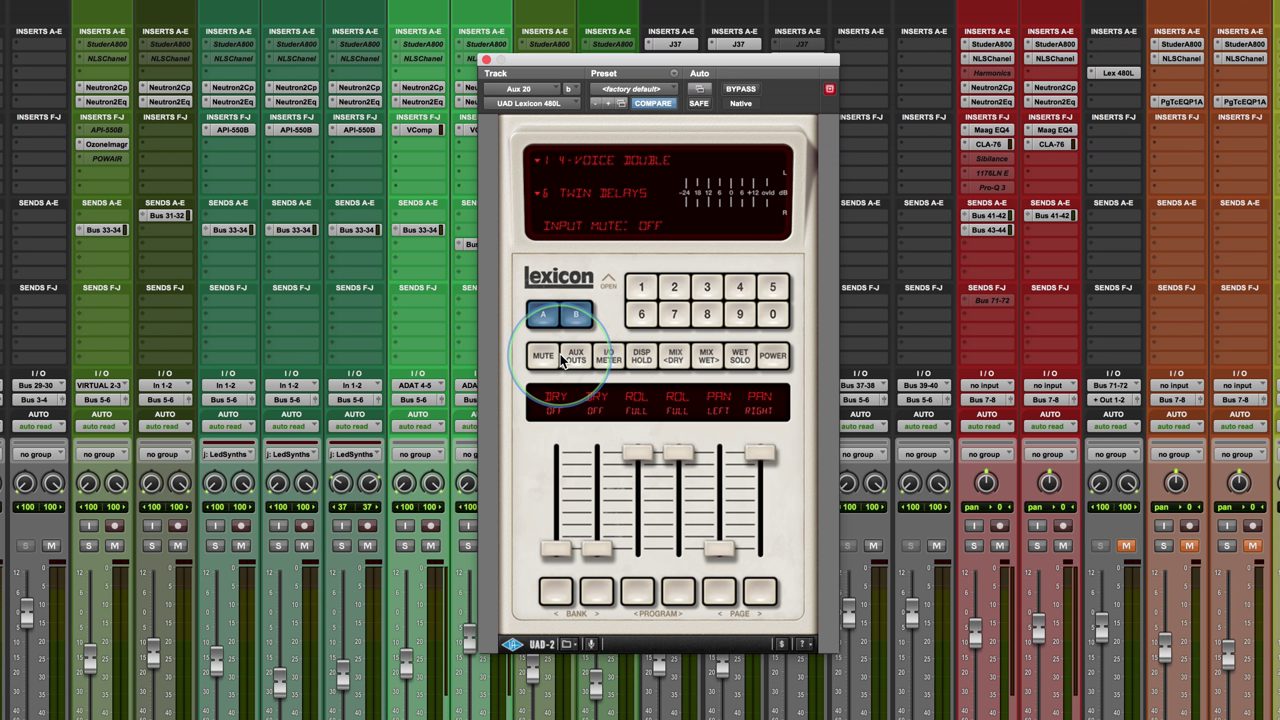
- Switch AUX OUTS to auxiliary and back to main
click(574, 362)
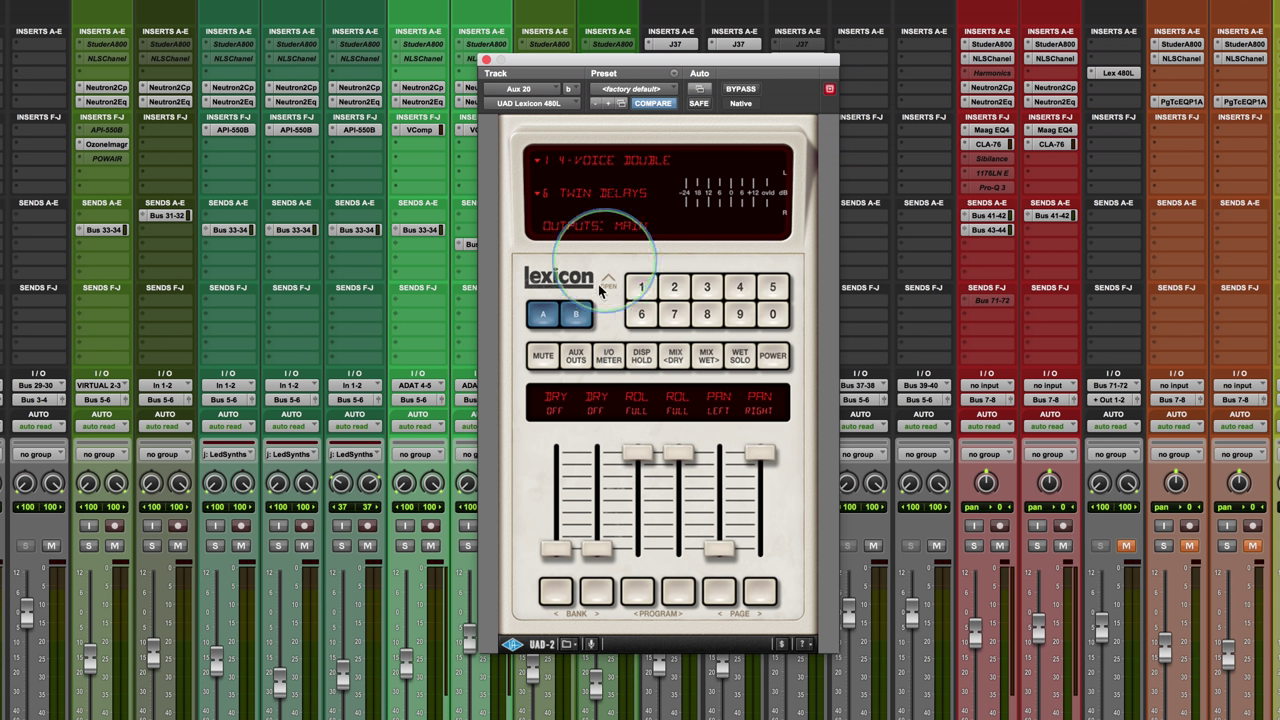
click(574, 360)
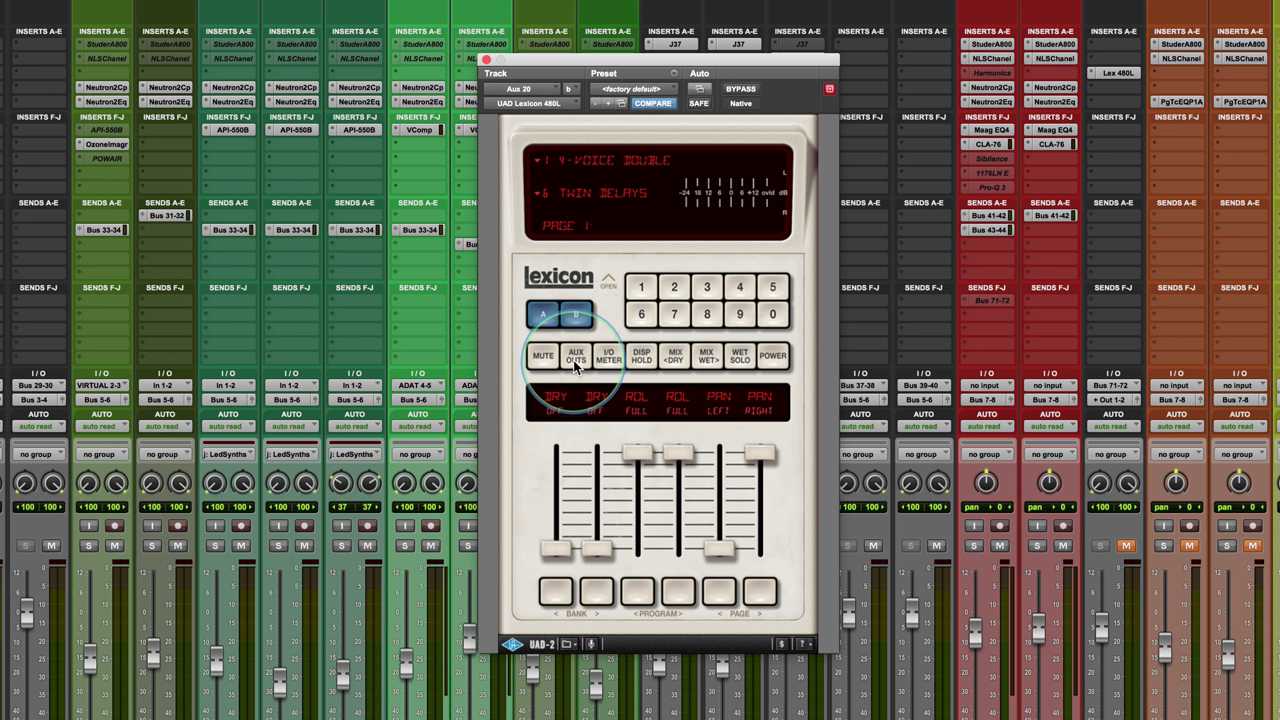
click(573, 360)
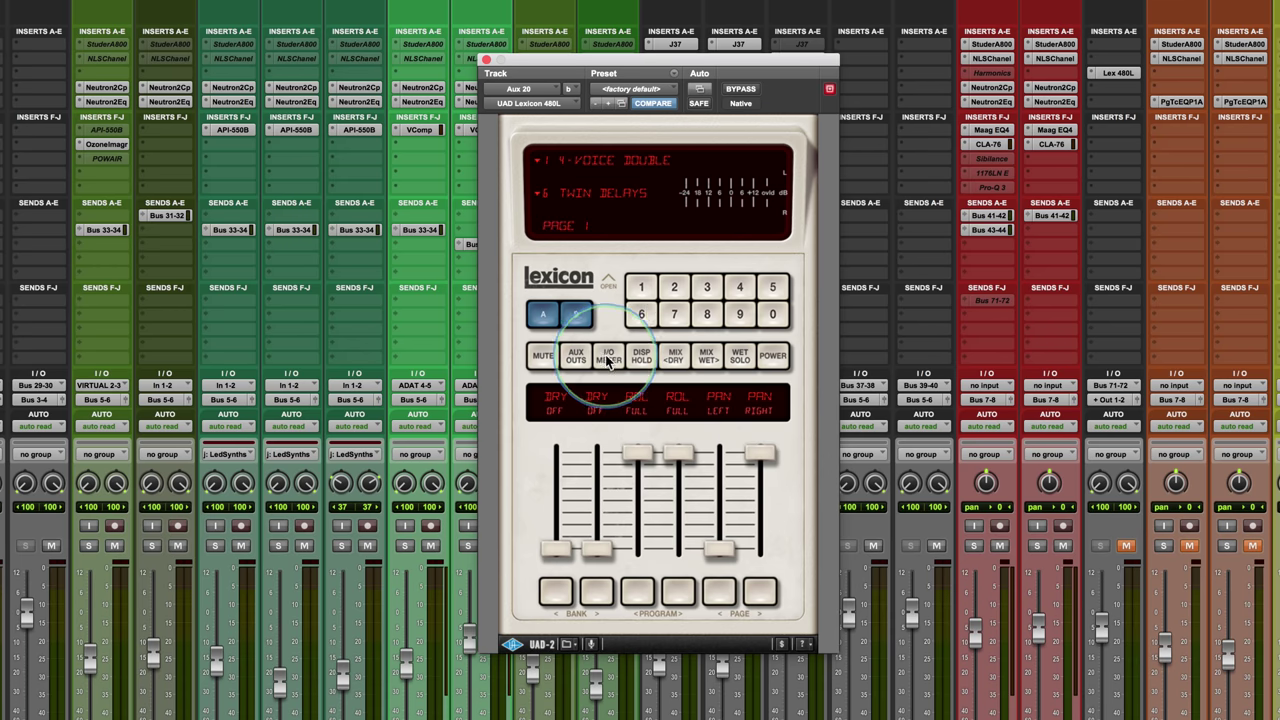
- Switch the I/O meter to input, then back to output
click(607, 357)
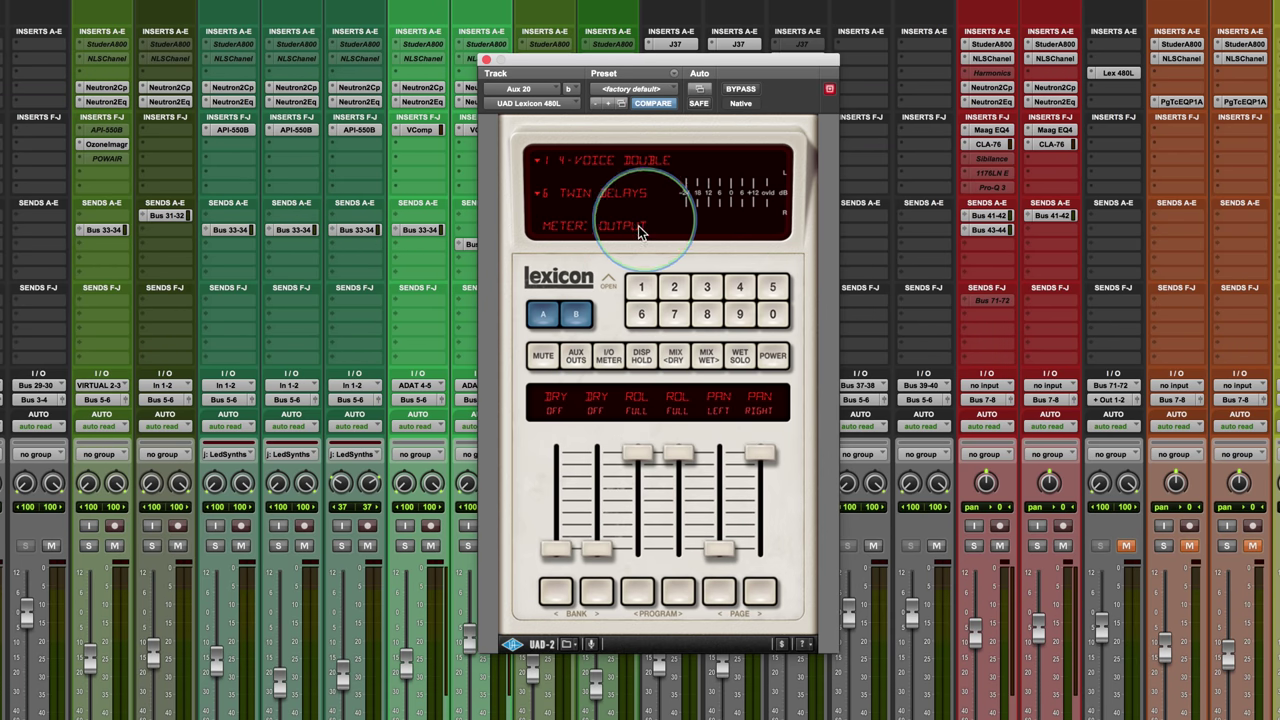
click(606, 359)
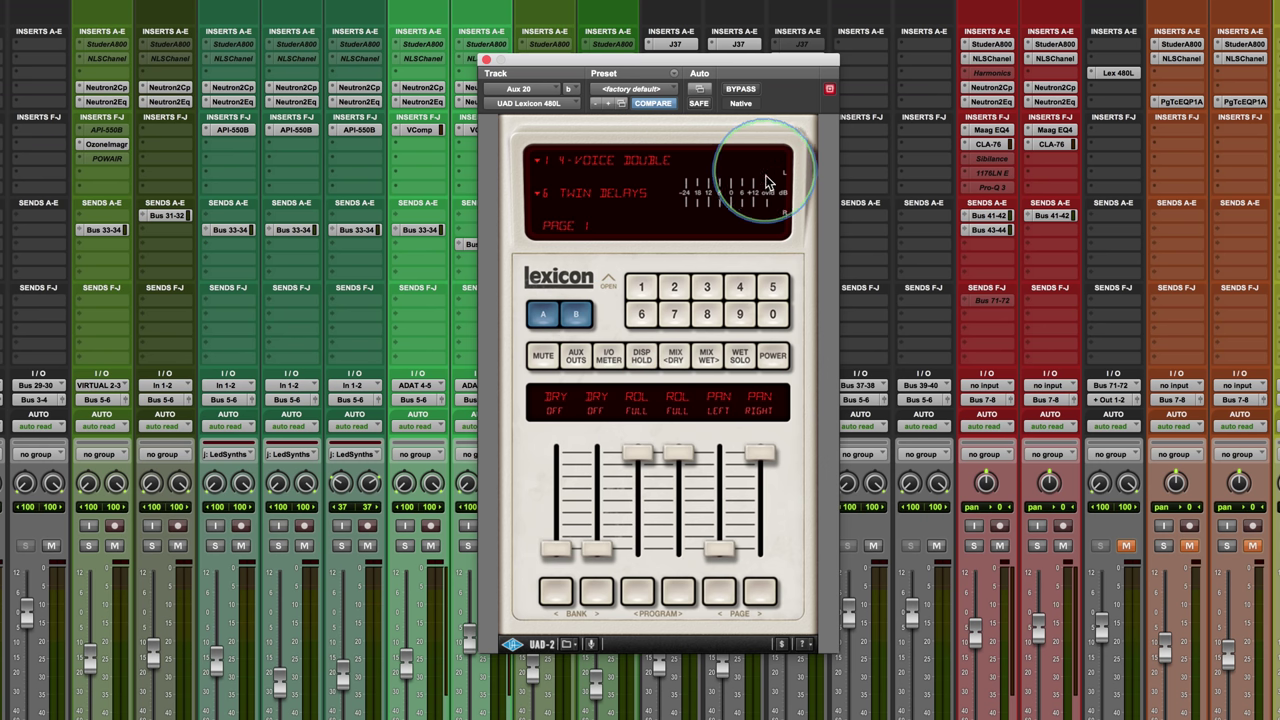
click(610, 356)
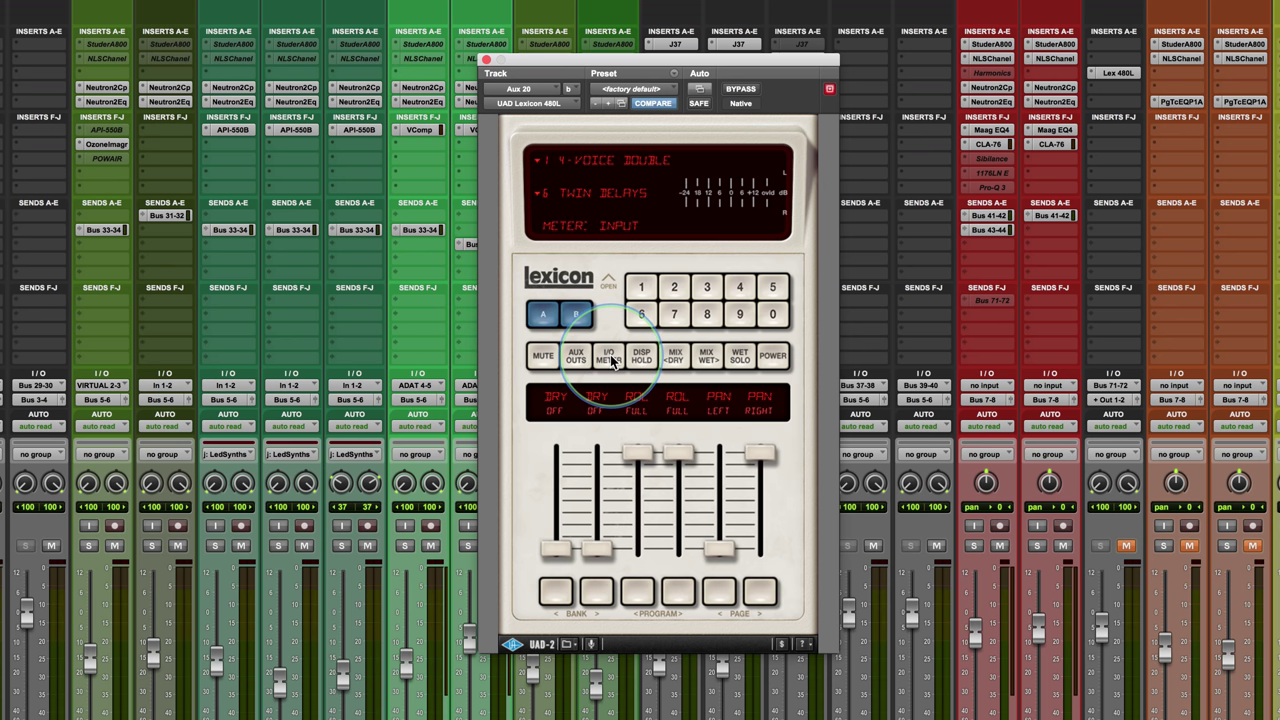
click(610, 354)
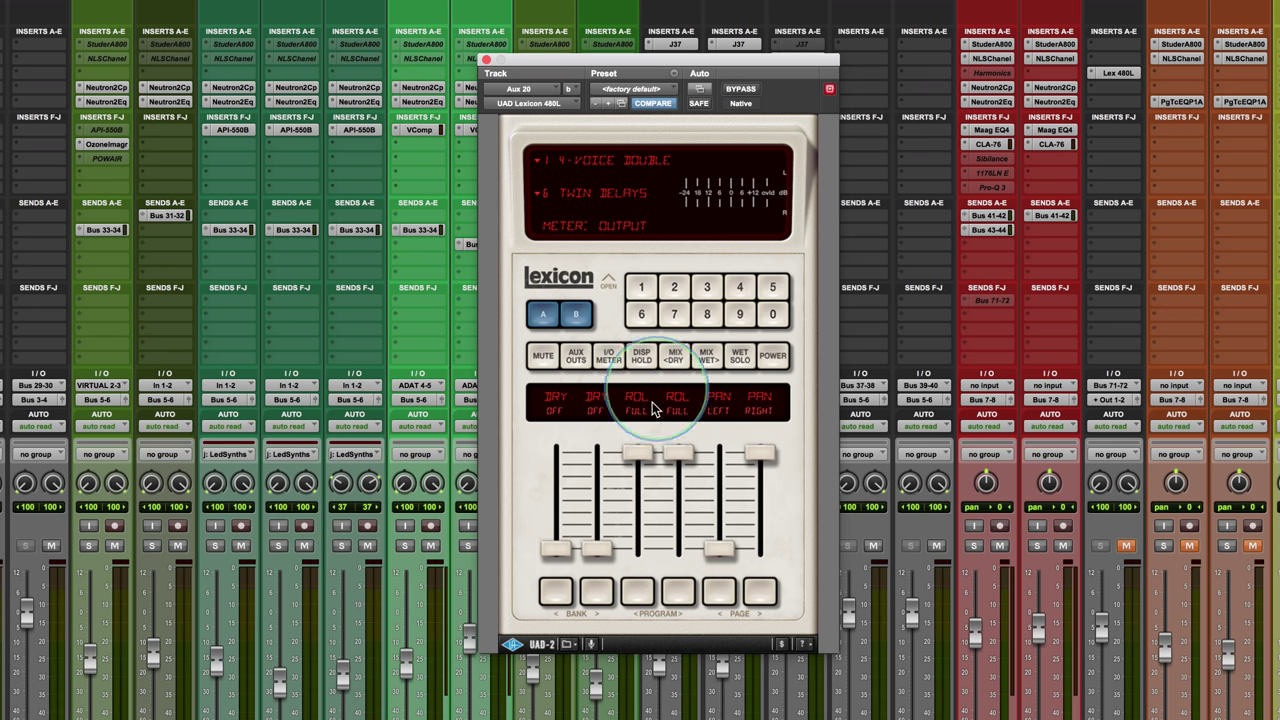
- Change DISP HOLD from infinite to 3 SEC, checking rolloff and pan values along the way
click(646, 361)
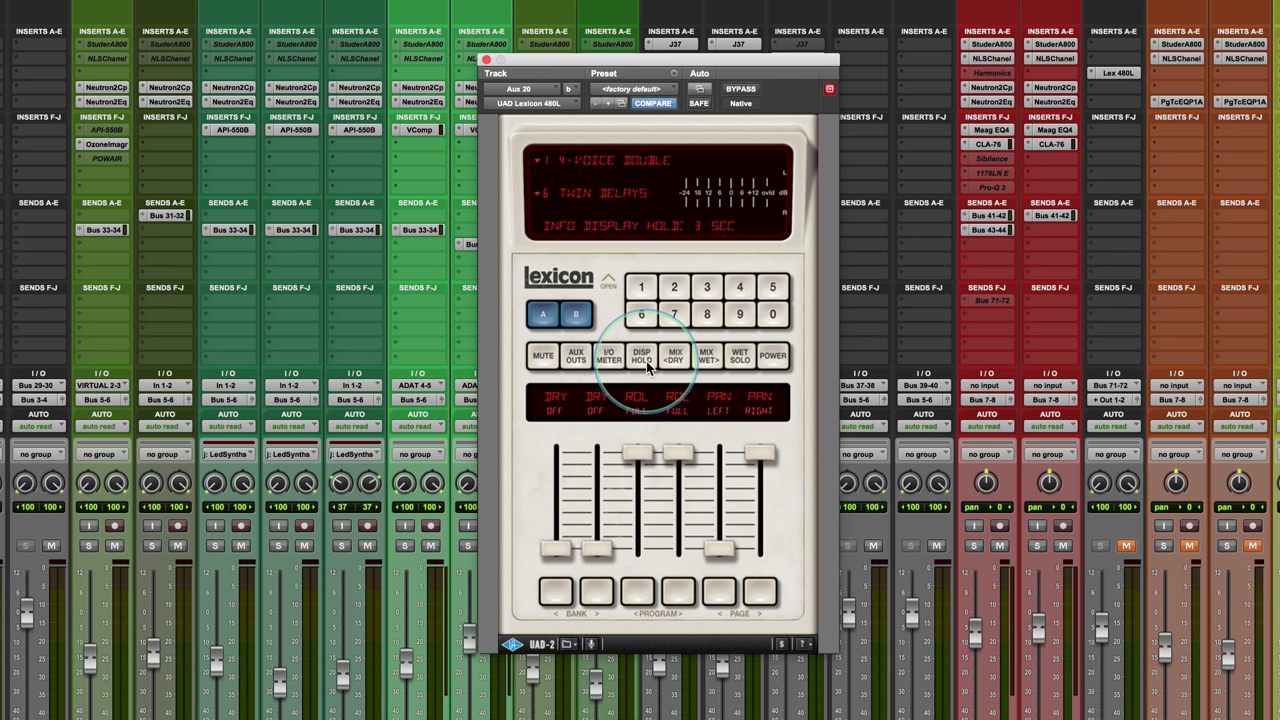
click(640, 454)
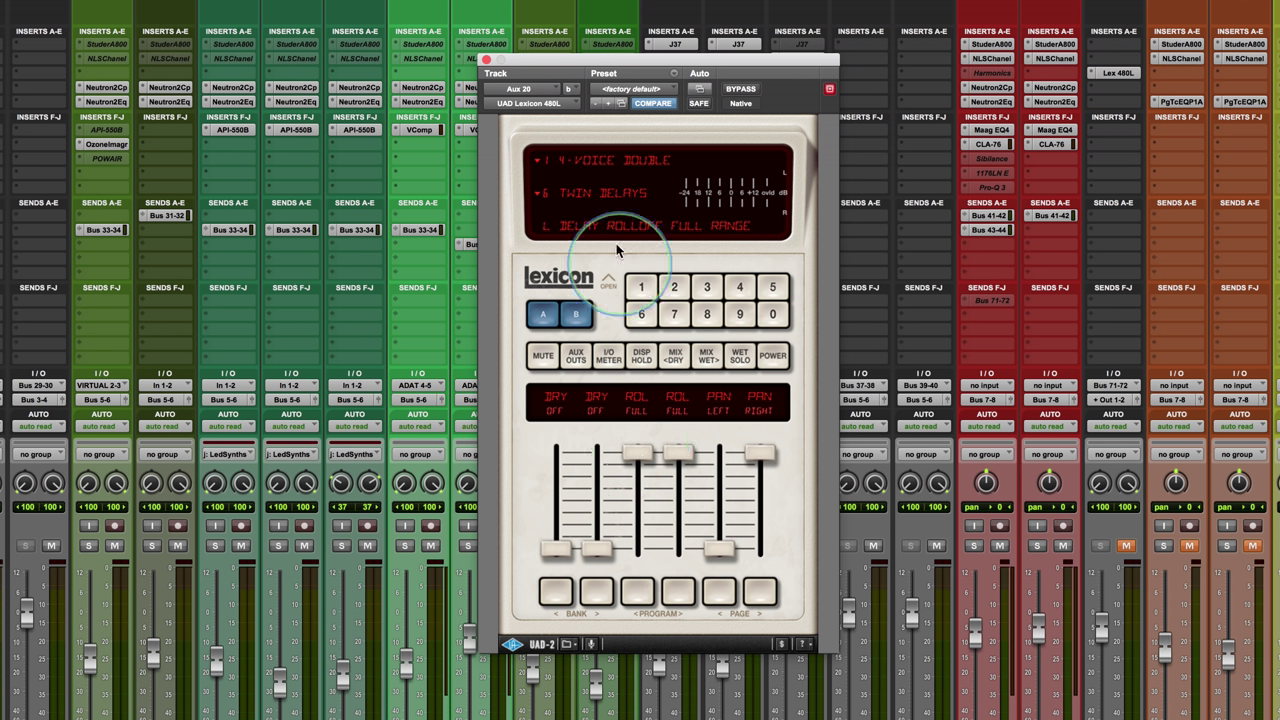
click(647, 356)
click(648, 359)
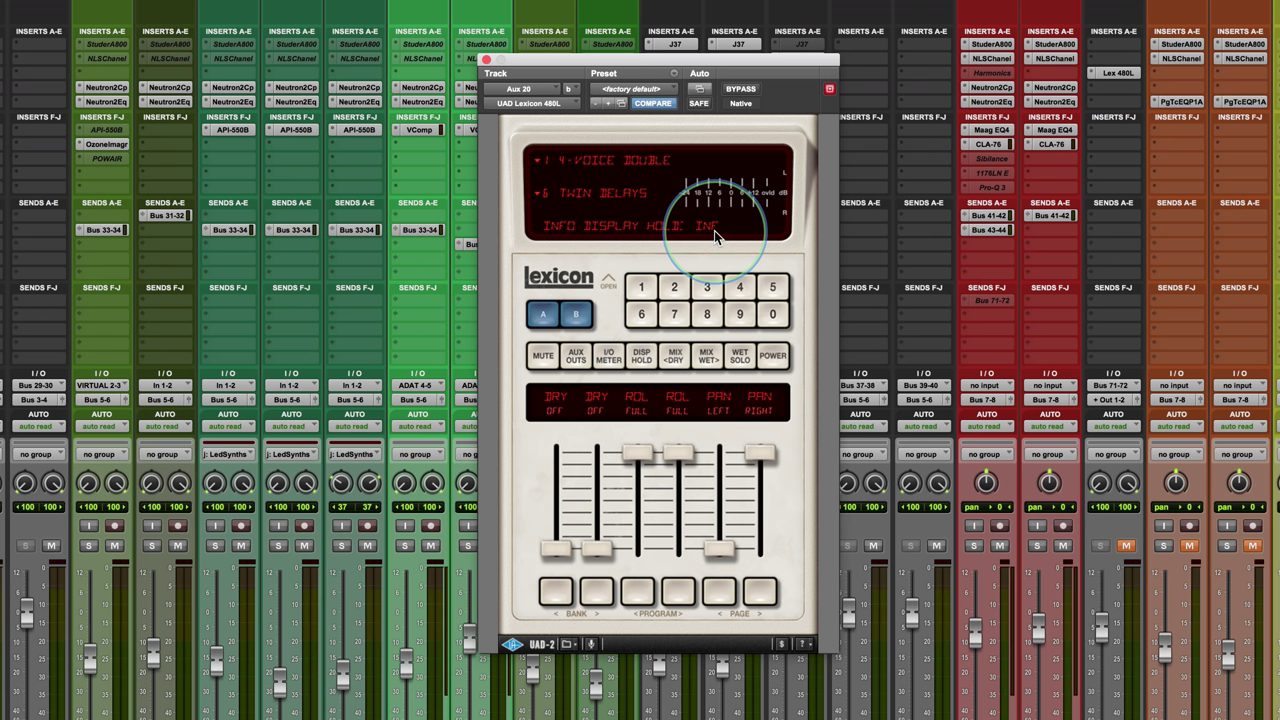
click(677, 453)
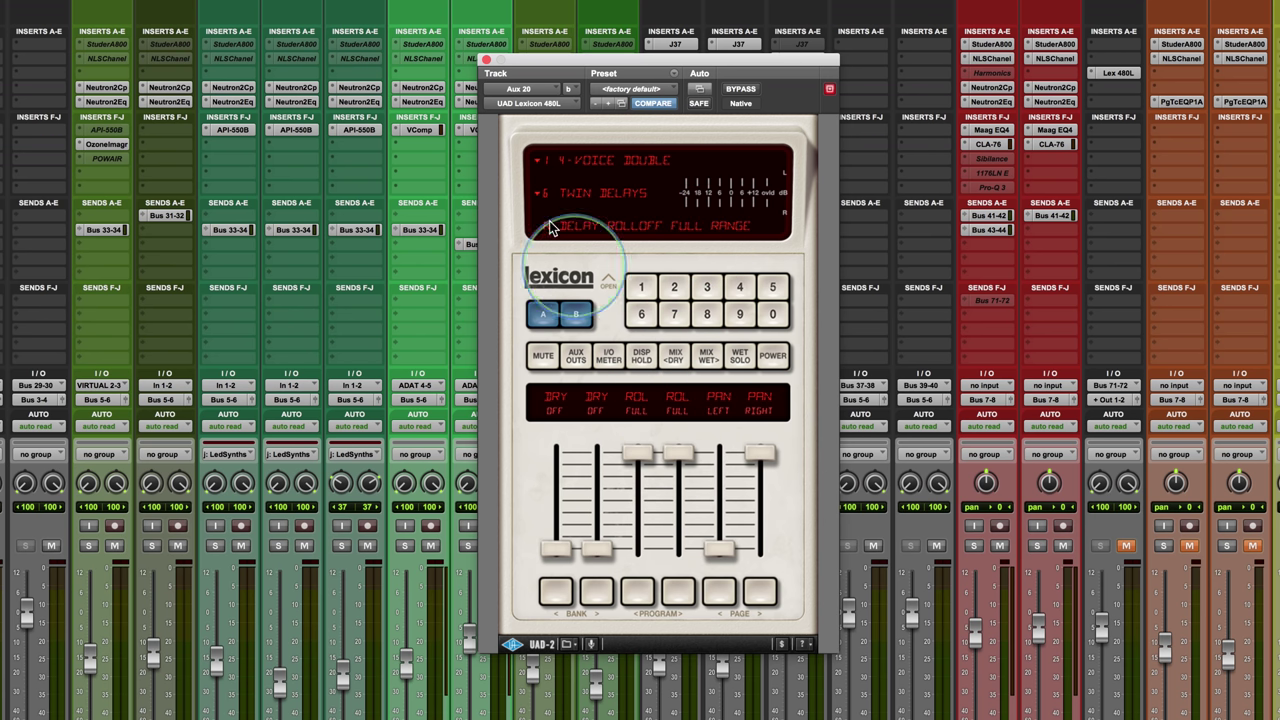
click(757, 456)
click(643, 361)
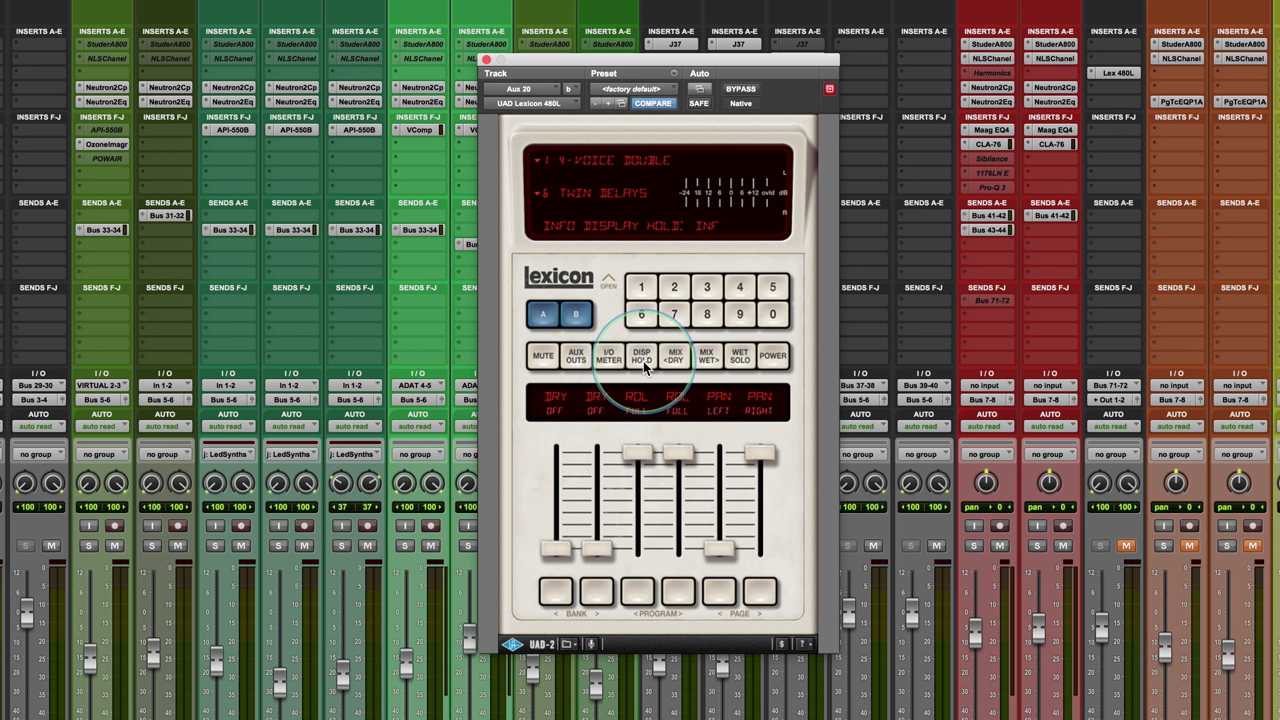
click(646, 360)
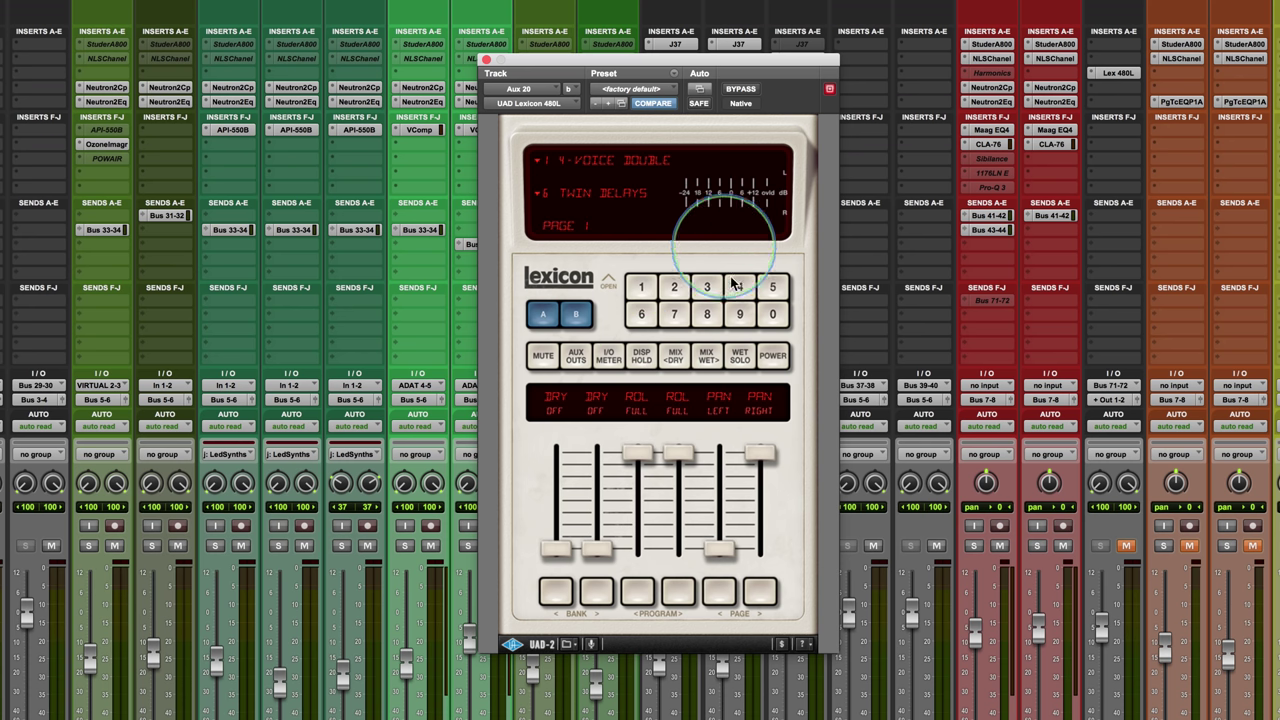
click(682, 364)
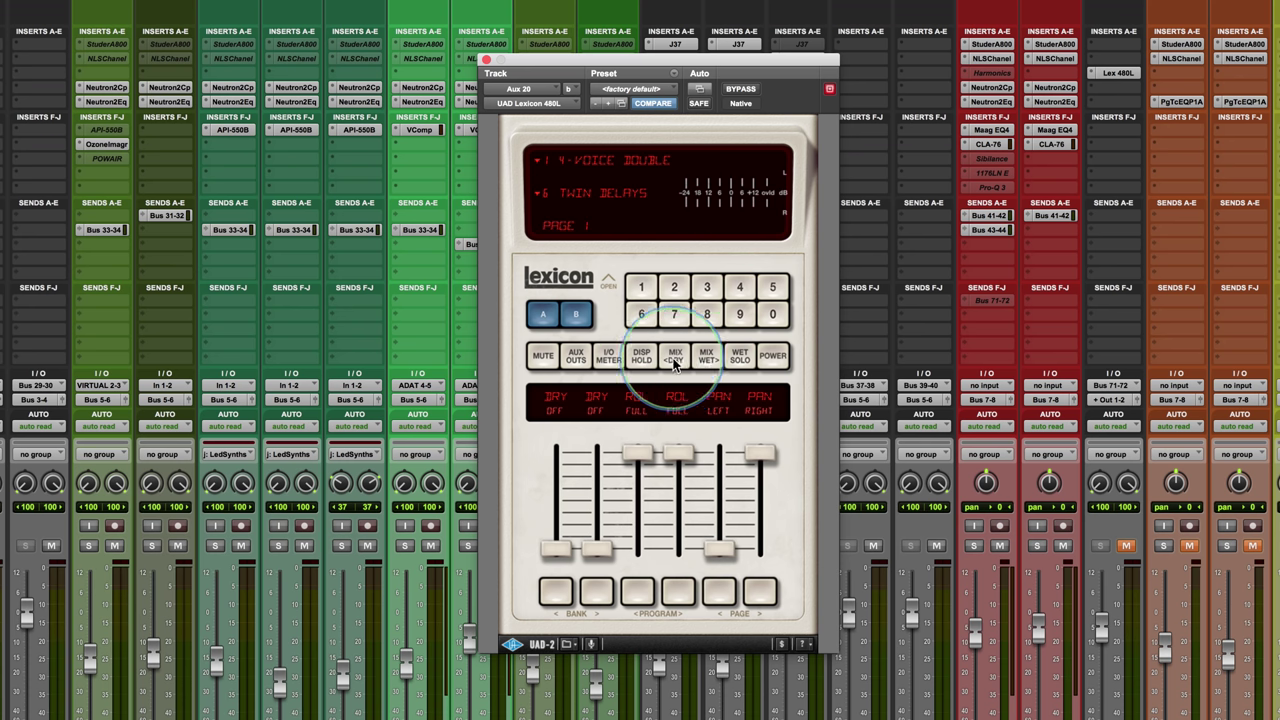
- Enable WET SOLO and nudge the 480L dry/wet mix from 100% down to about 64%
click(739, 358)
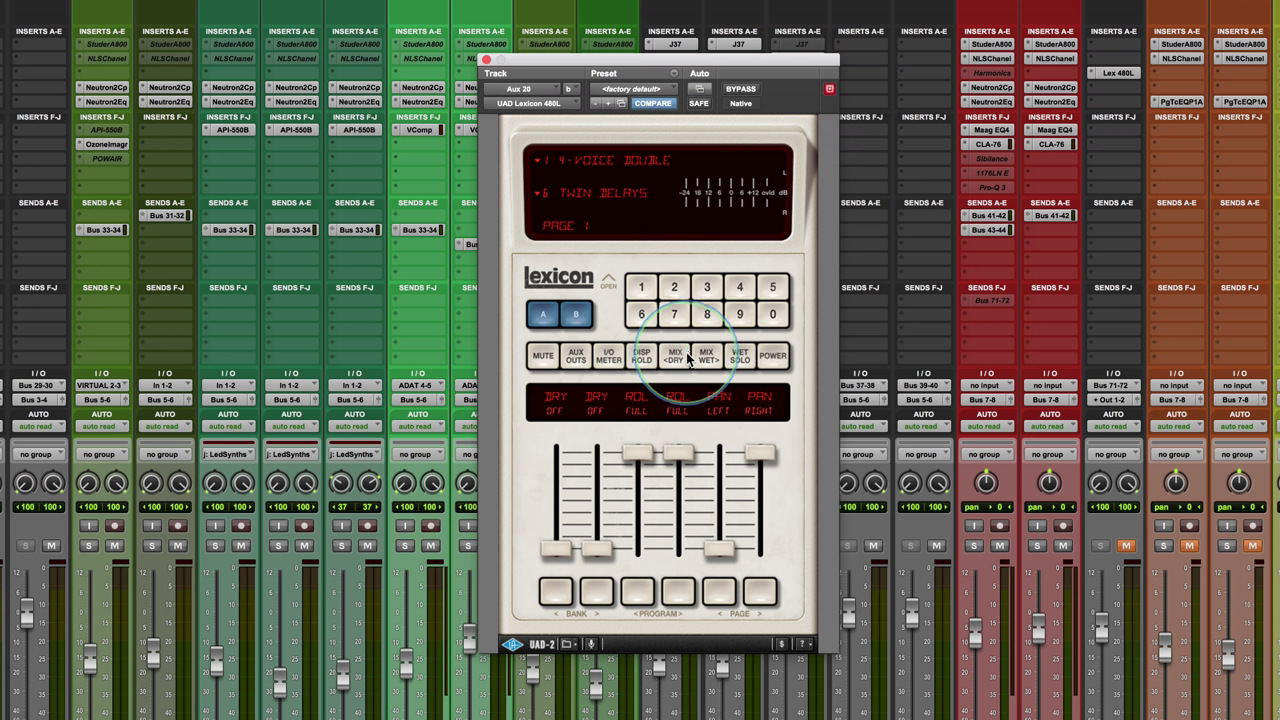
click(739, 357)
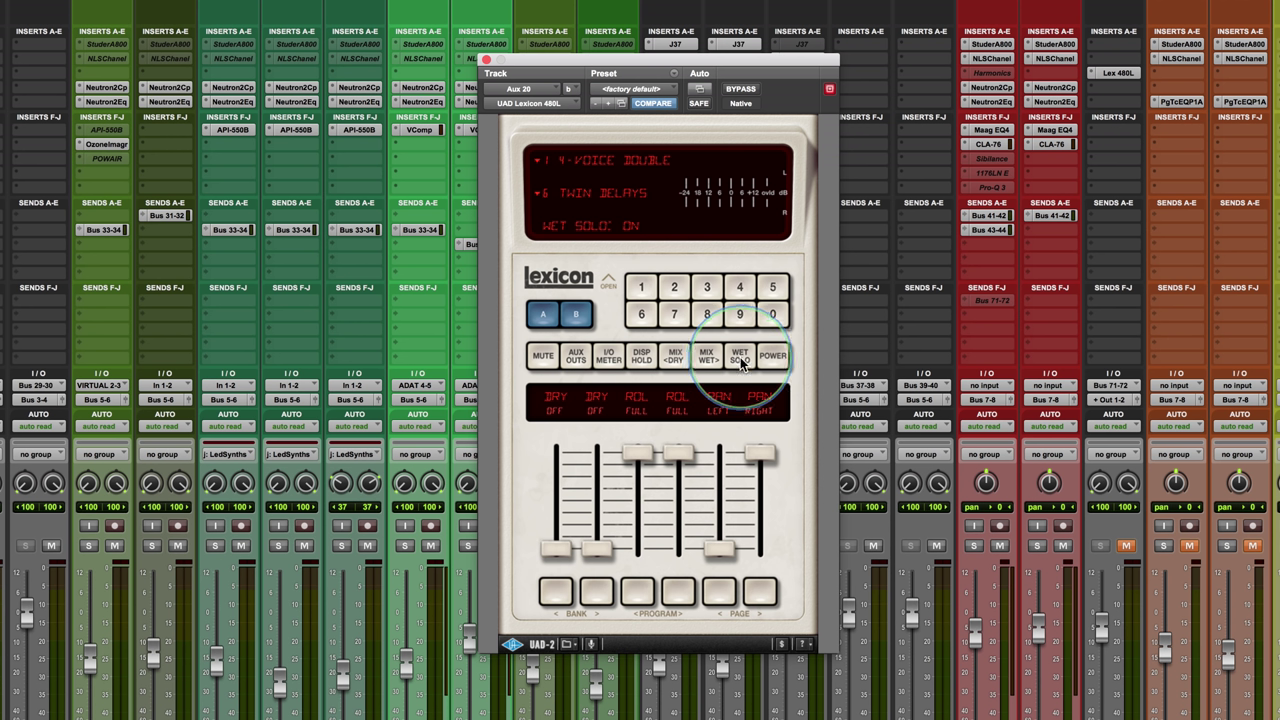
click(703, 358)
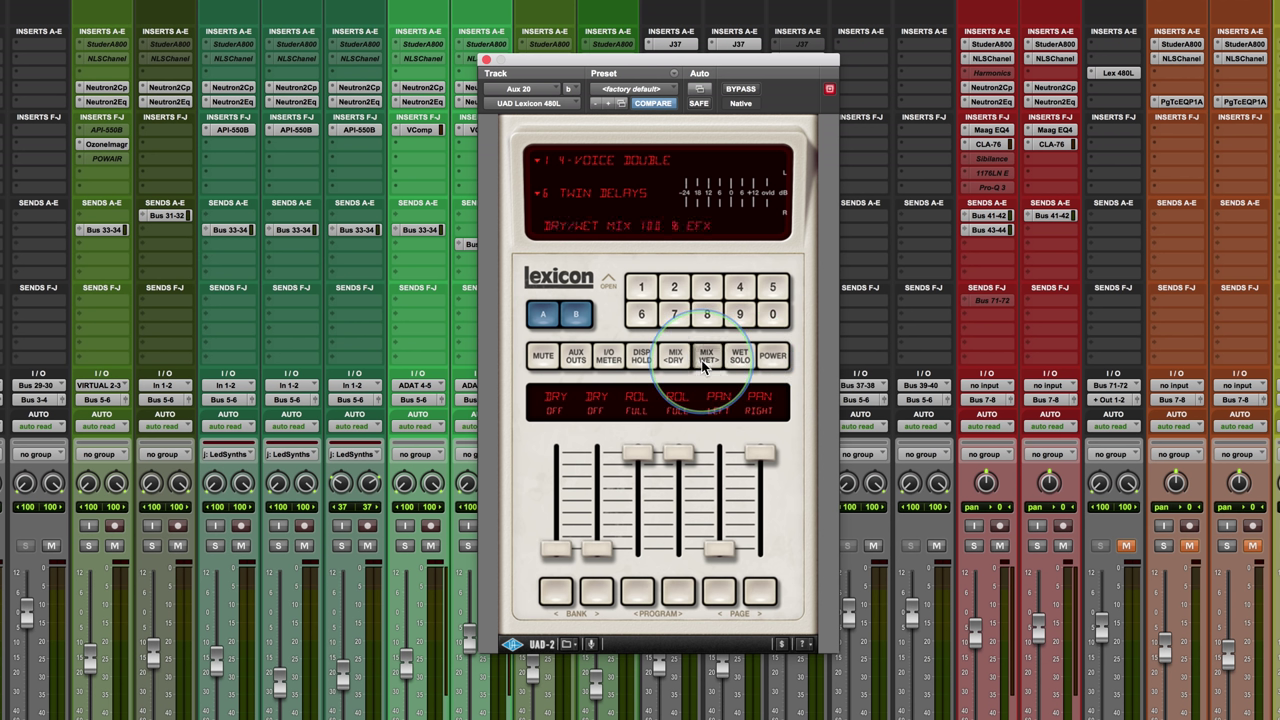
click(677, 358)
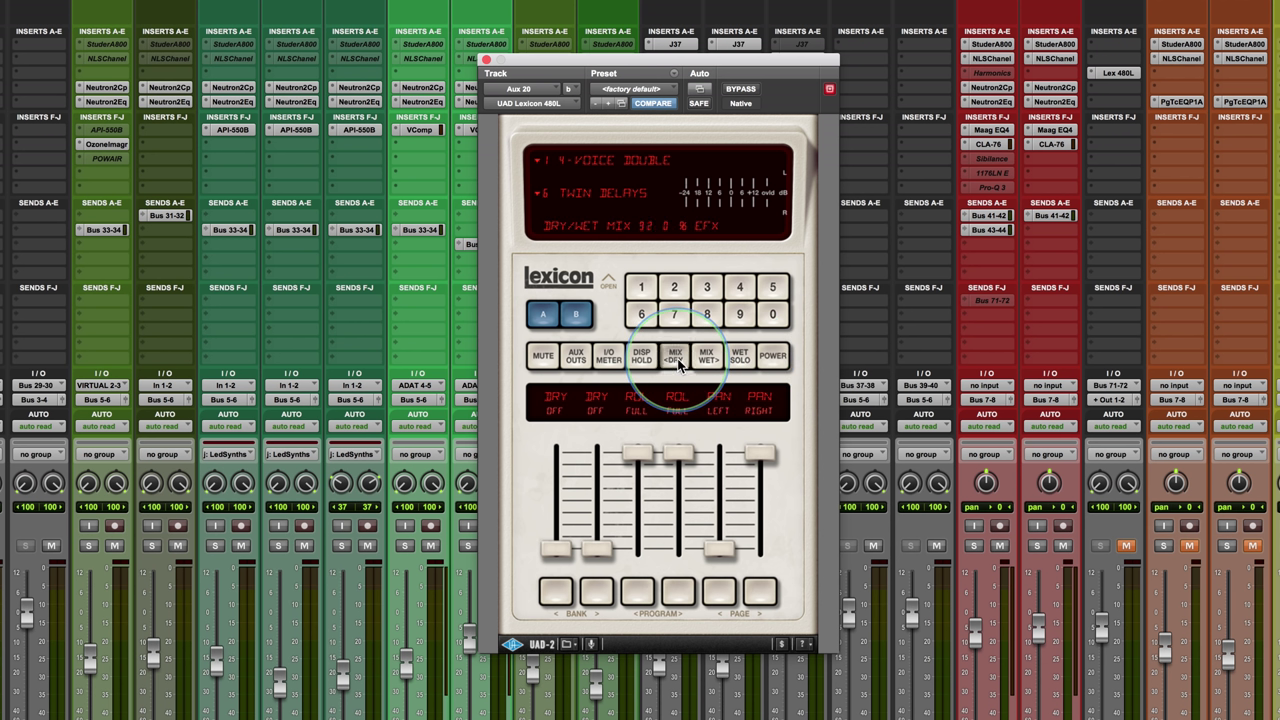
click(677, 358)
click(704, 359)
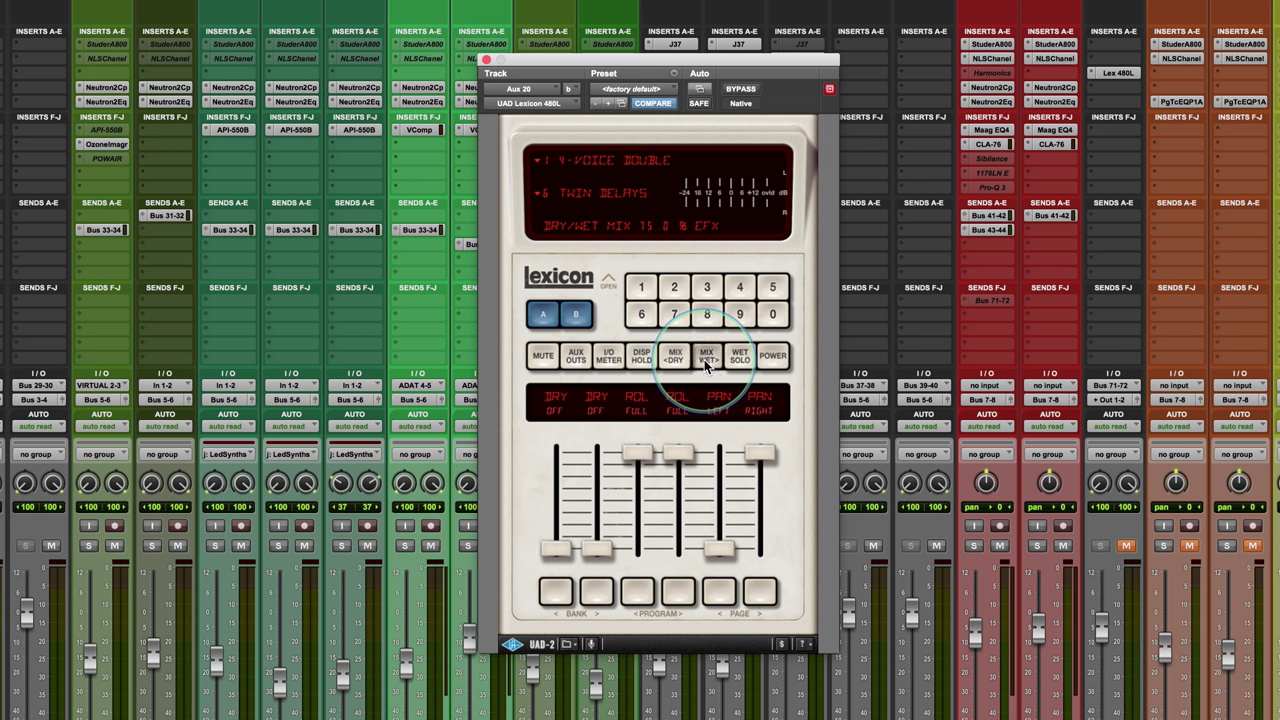
click(704, 359)
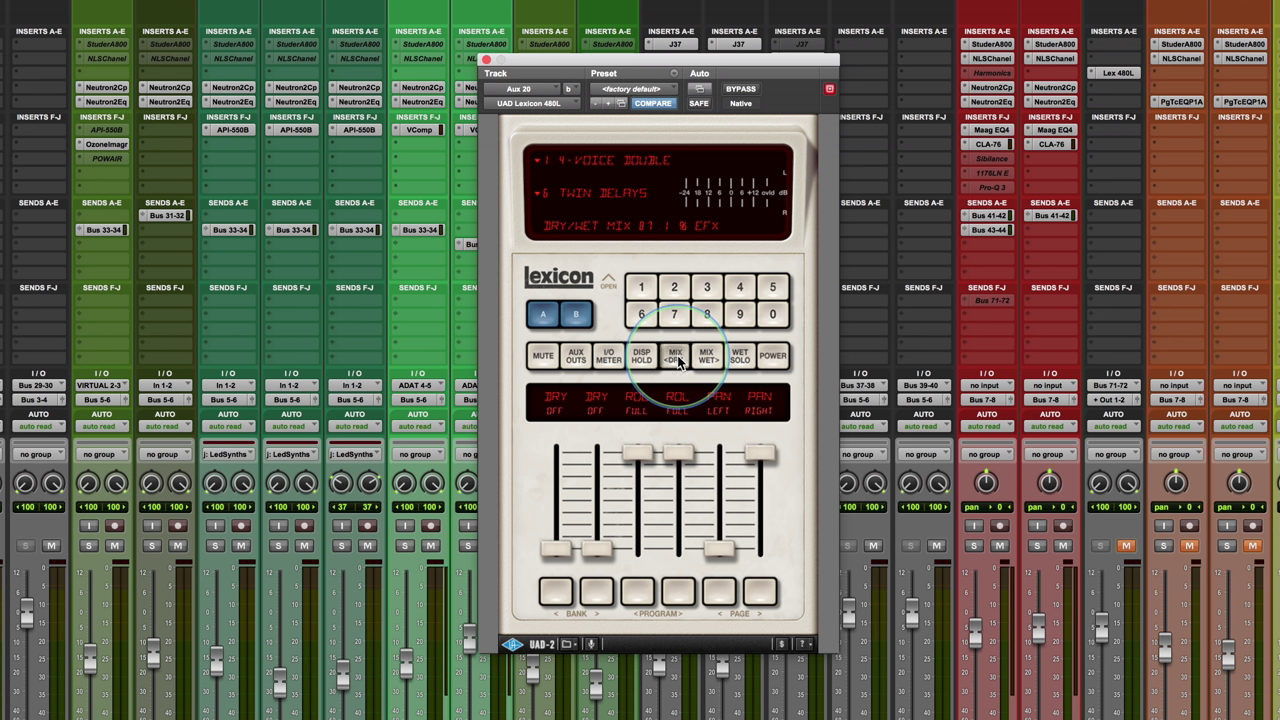
click(677, 358)
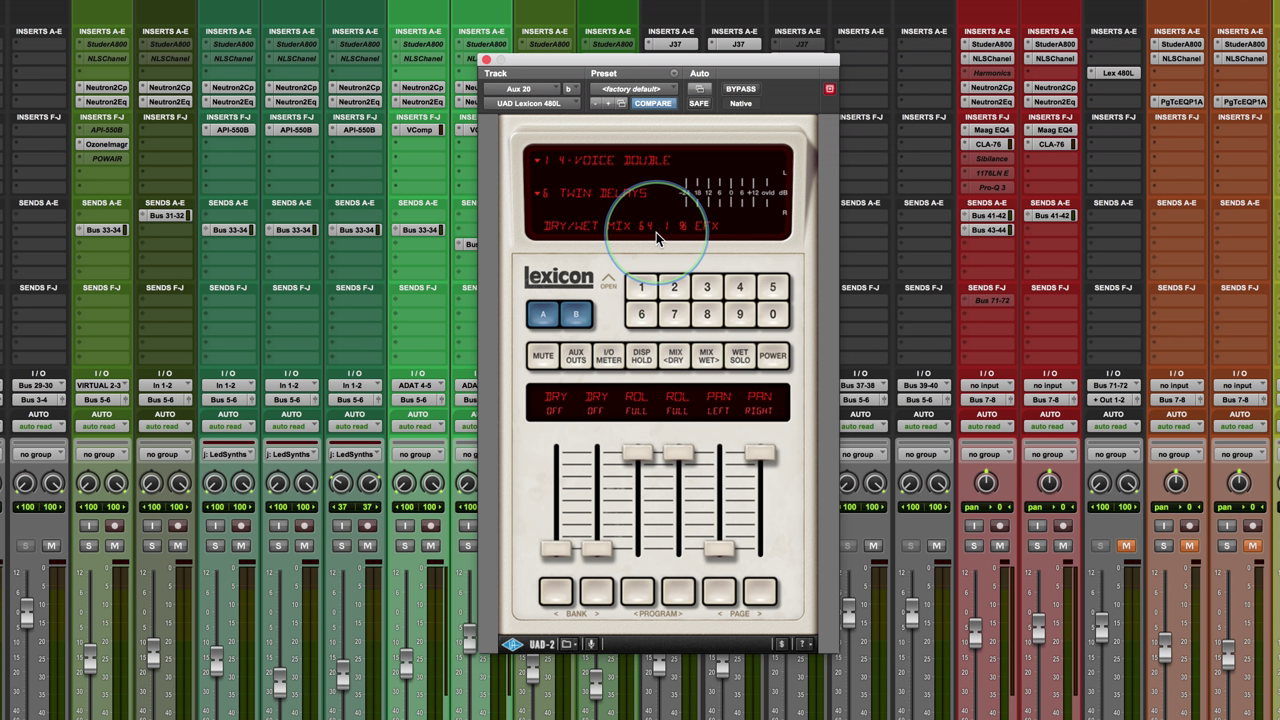
click(738, 358)
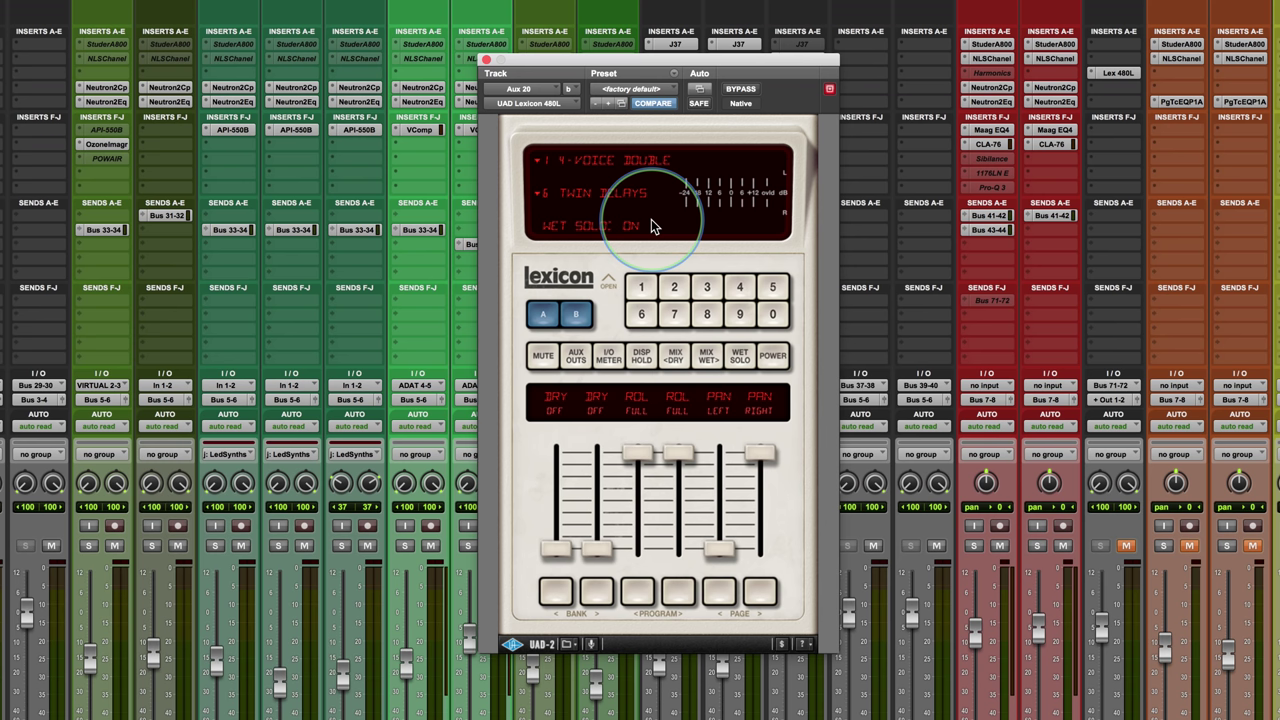
click(760, 592)
- On parameter page 4, bring the 480L MIX fader down to 41.7%
click(762, 593)
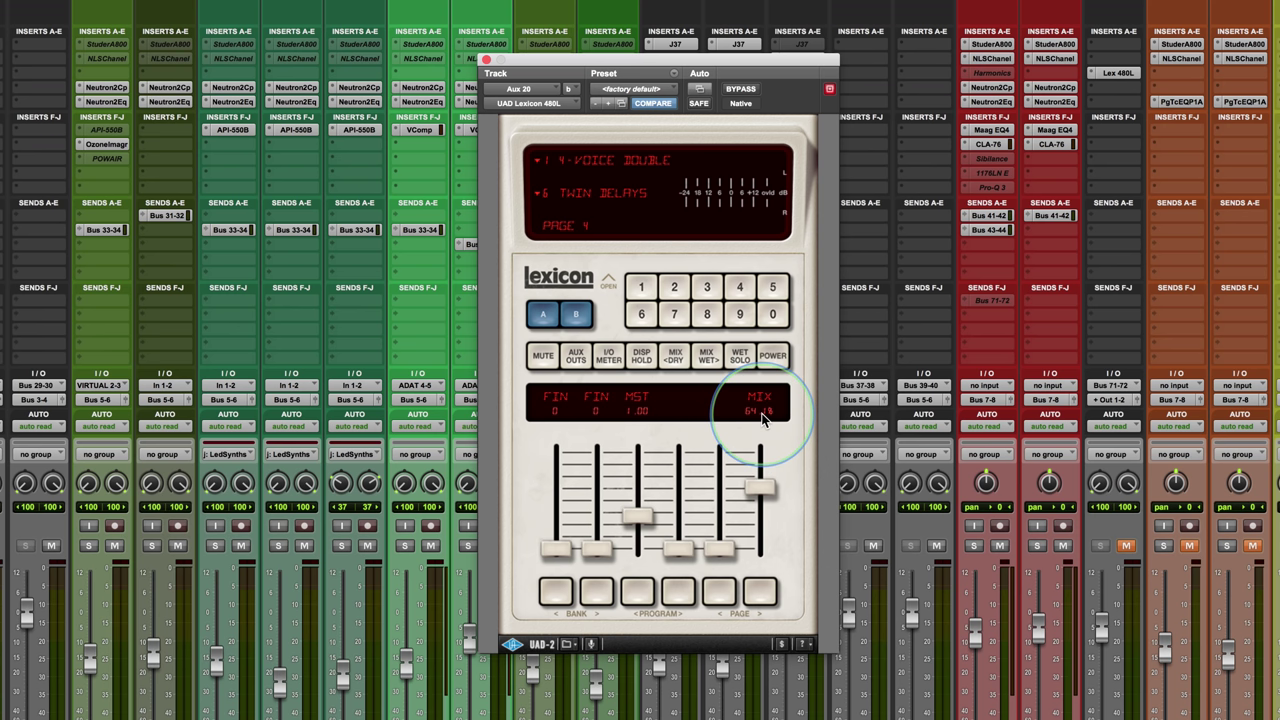
click(744, 365)
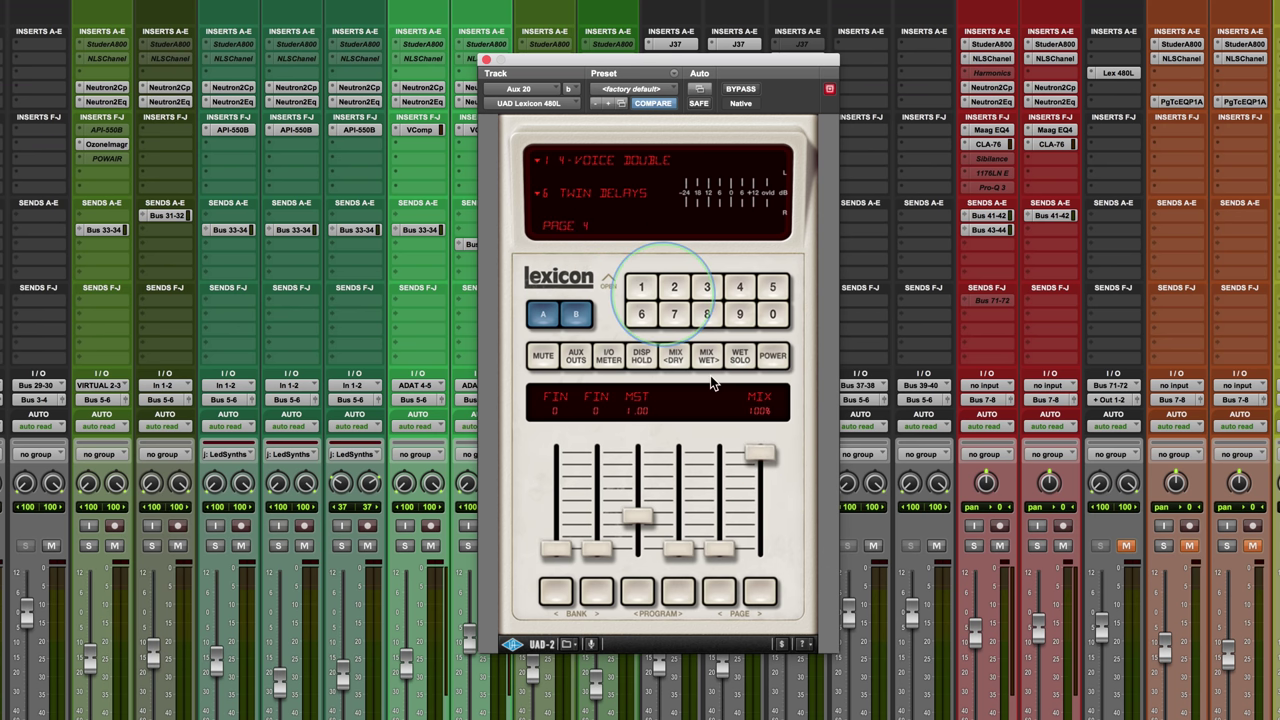
drag(762, 462, 762, 514)
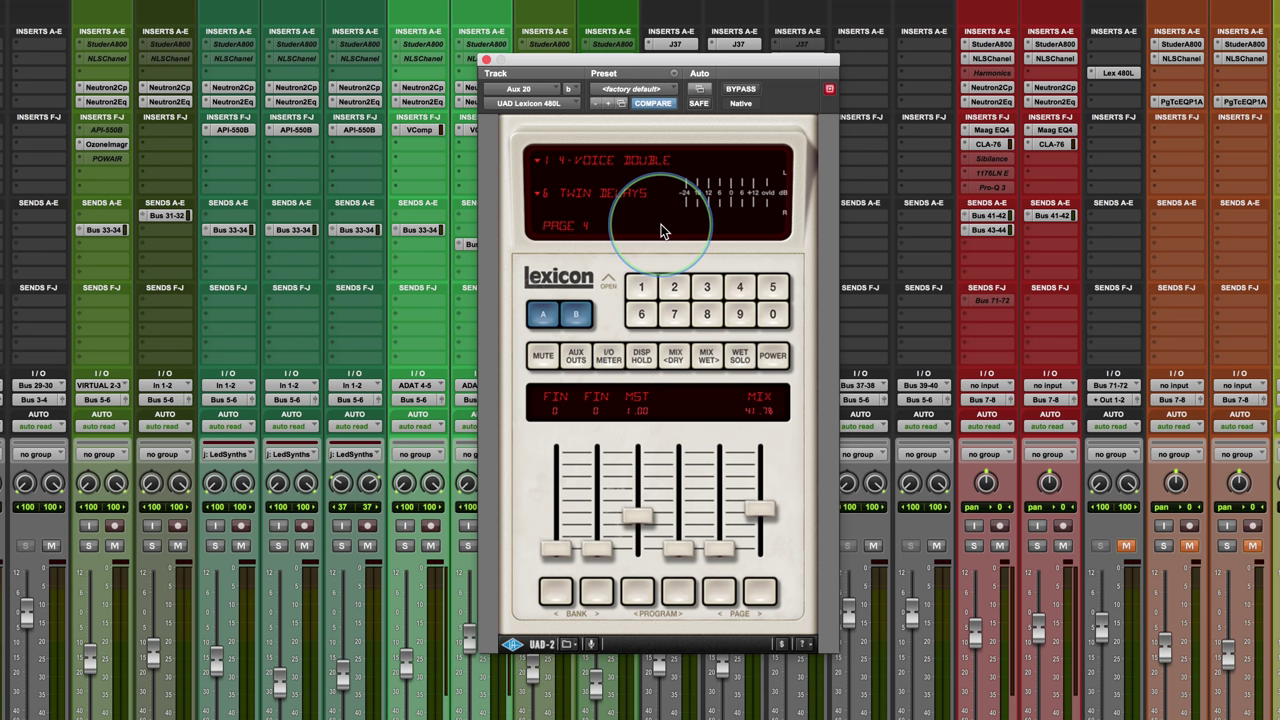
click(771, 357)
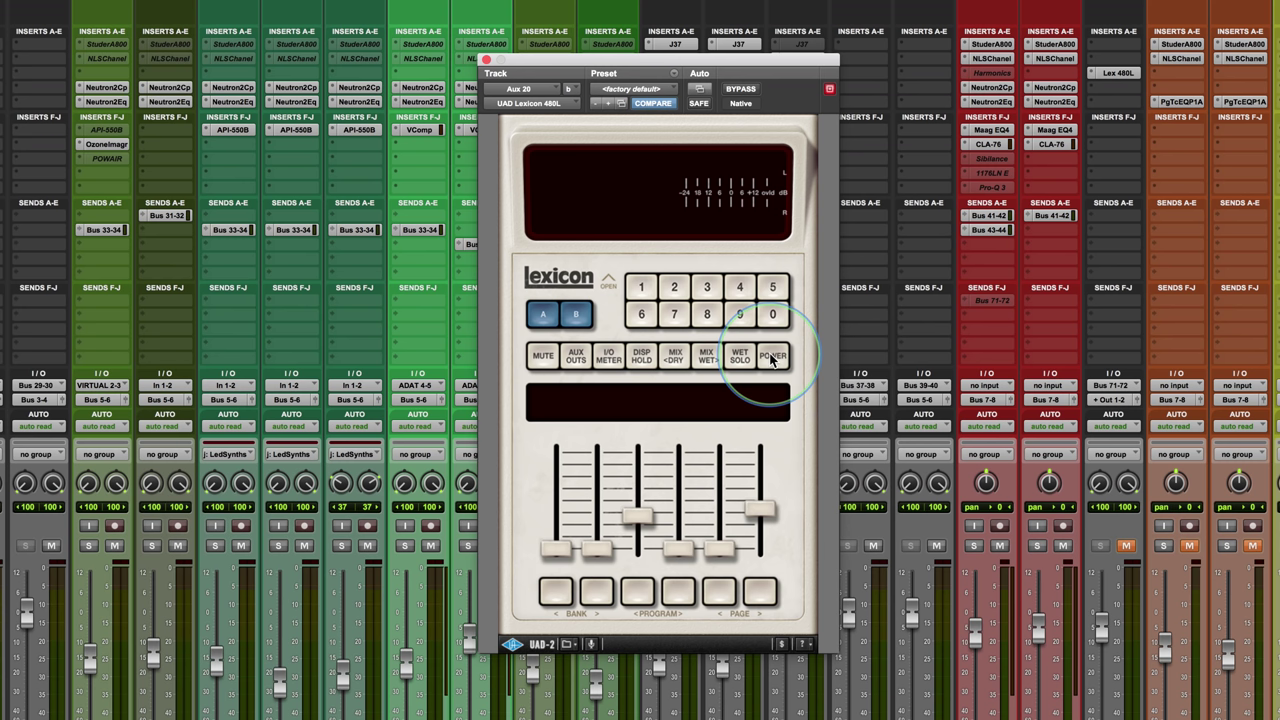
click(771, 357)
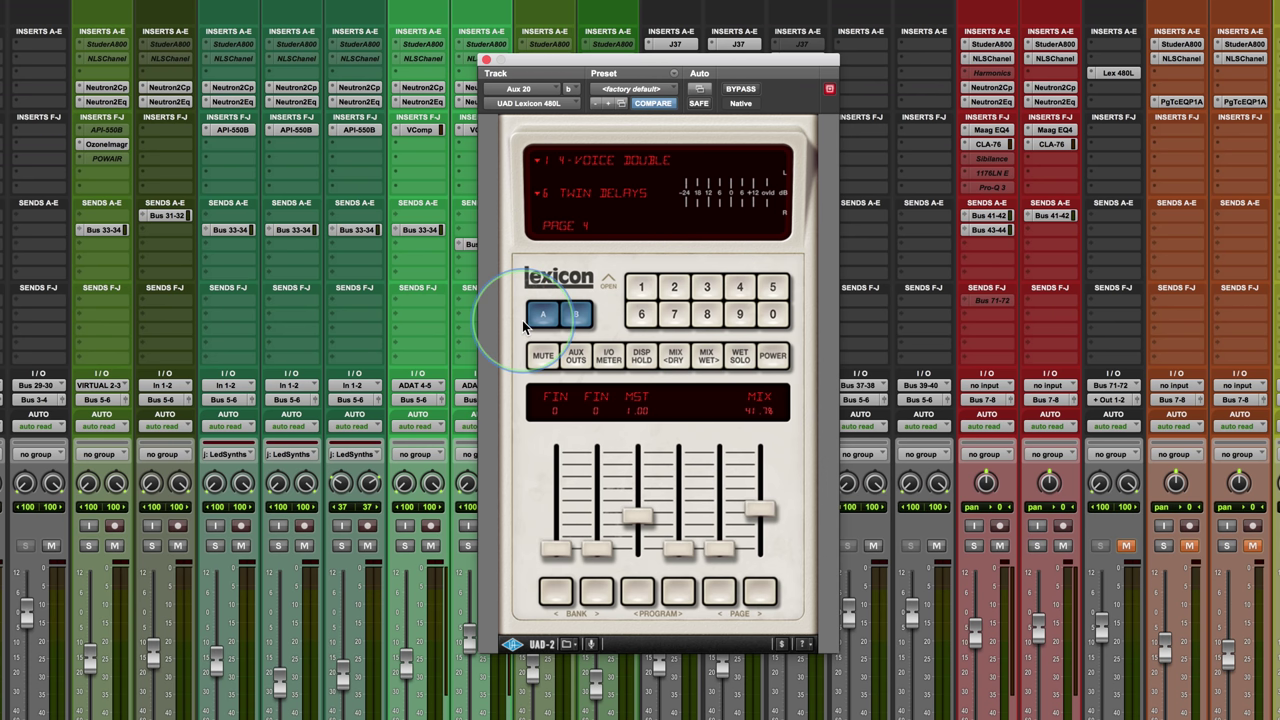
click(564, 192)
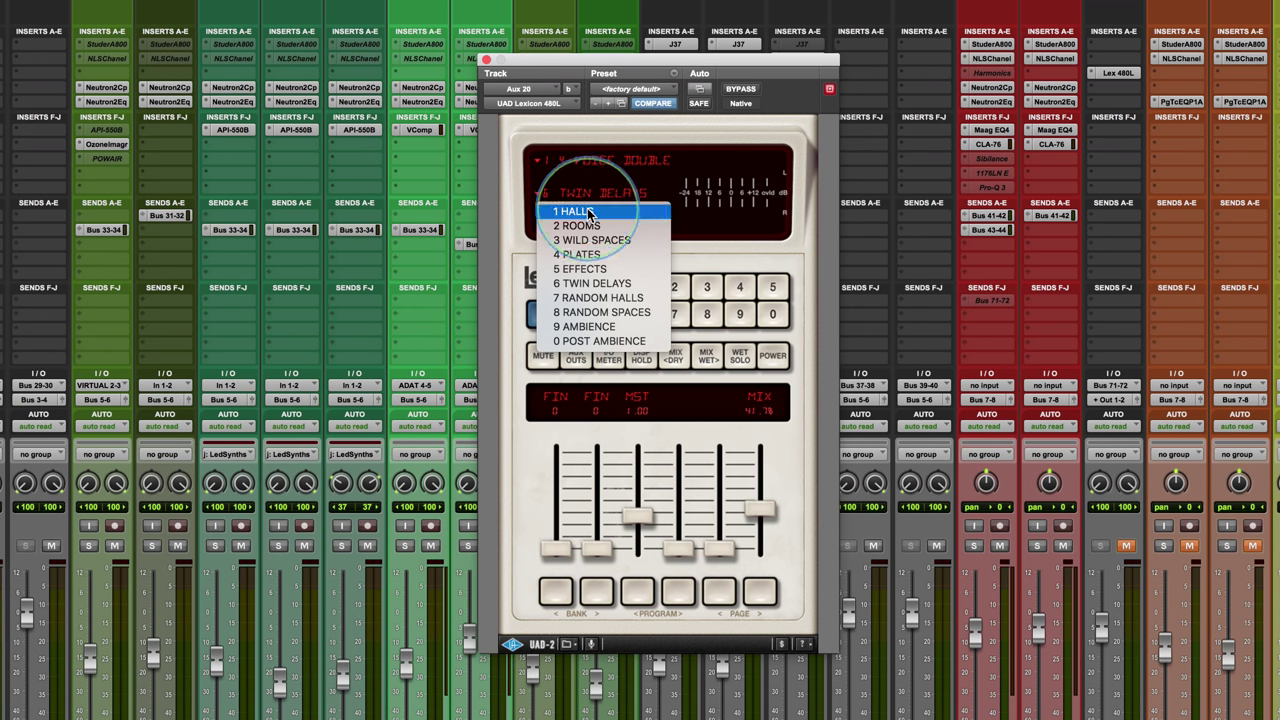
- Load the 1 Halls bank and browse its programs to 4 Med Hall + Stage
click(575, 211)
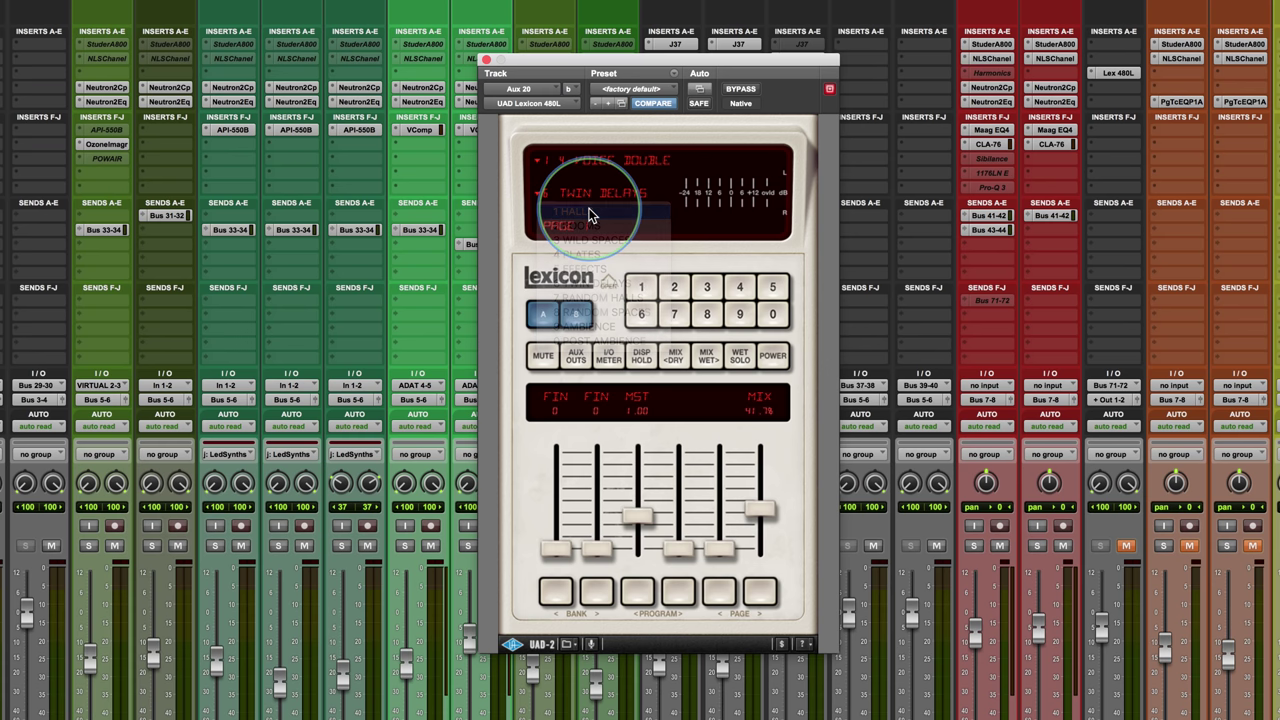
click(596, 592)
click(596, 592)
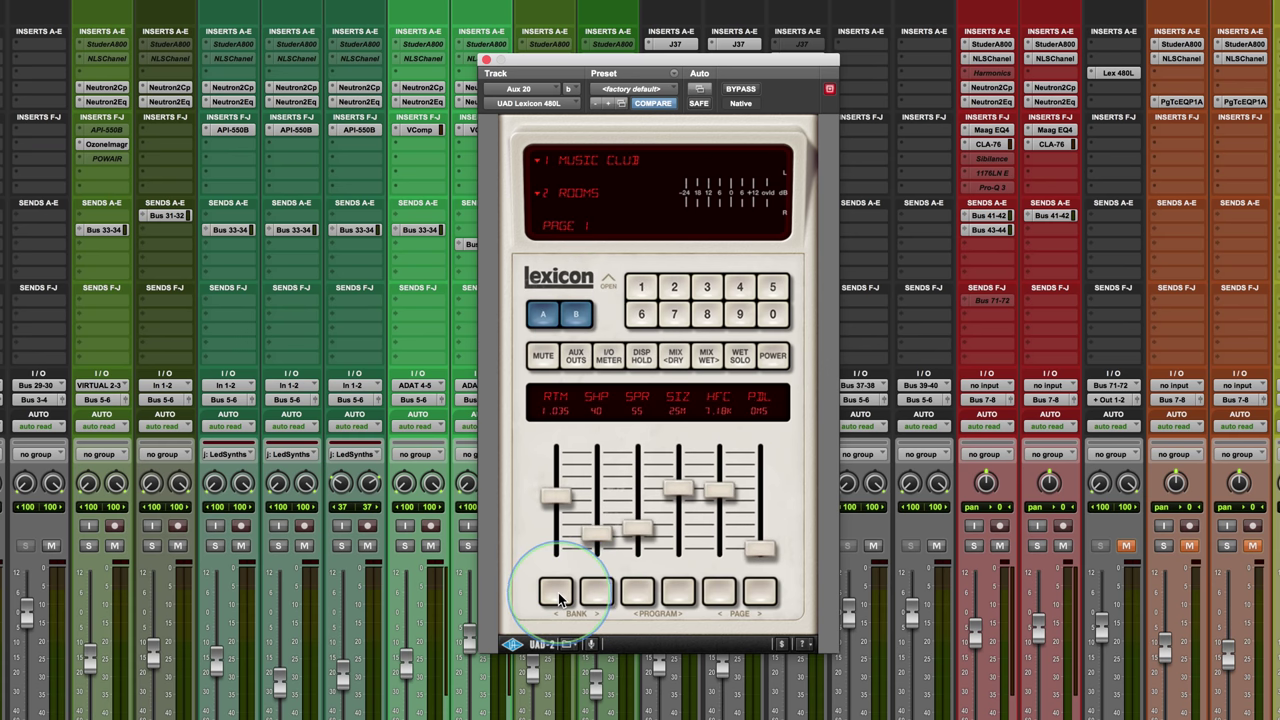
click(556, 592)
click(682, 594)
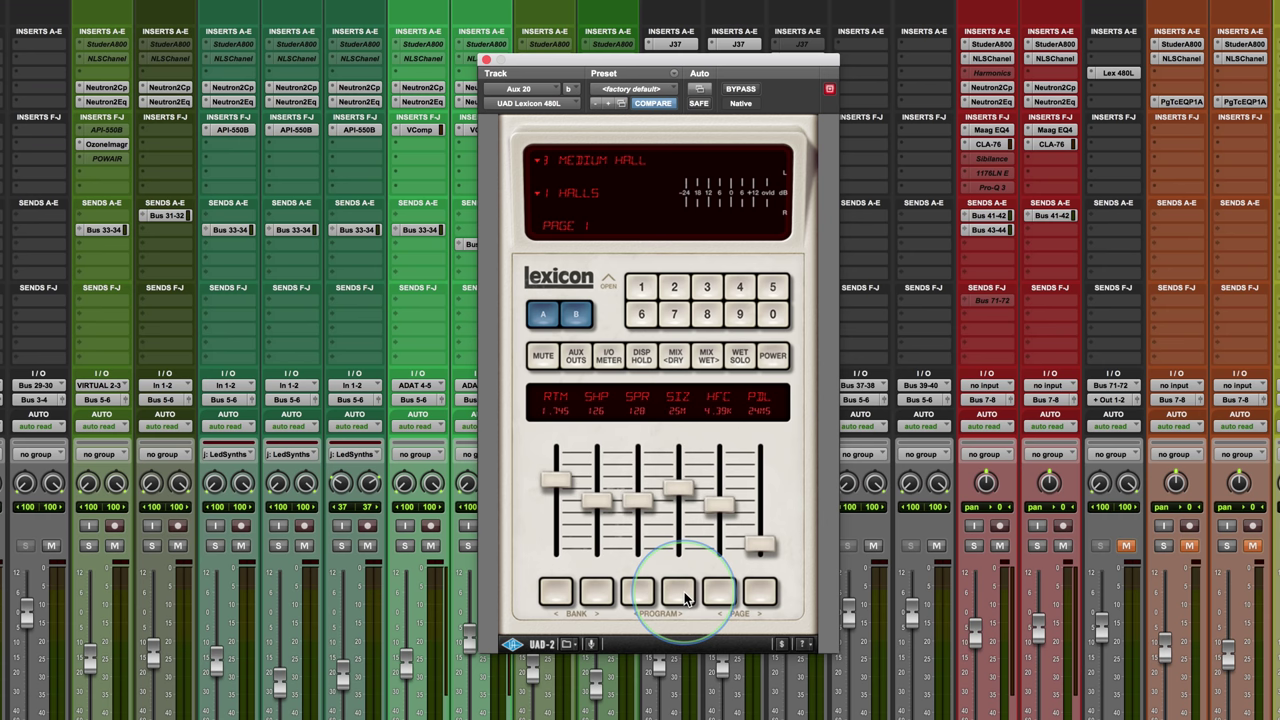
click(684, 595)
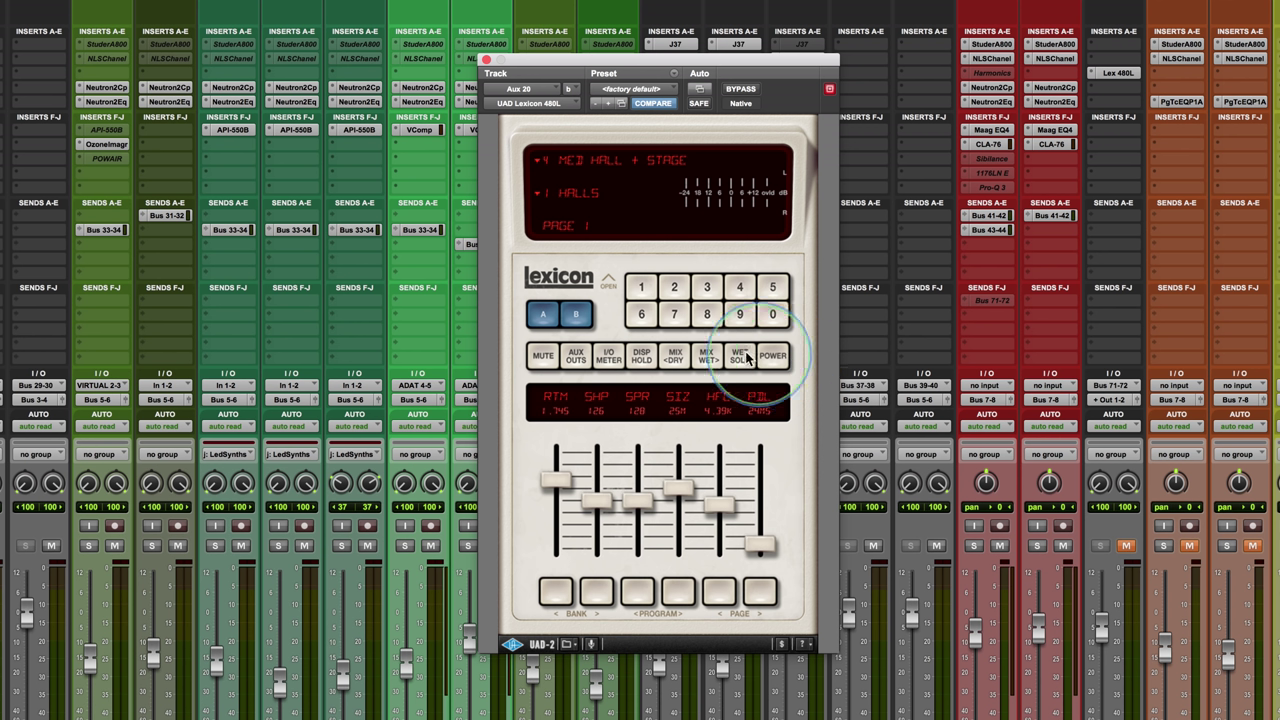
click(572, 195)
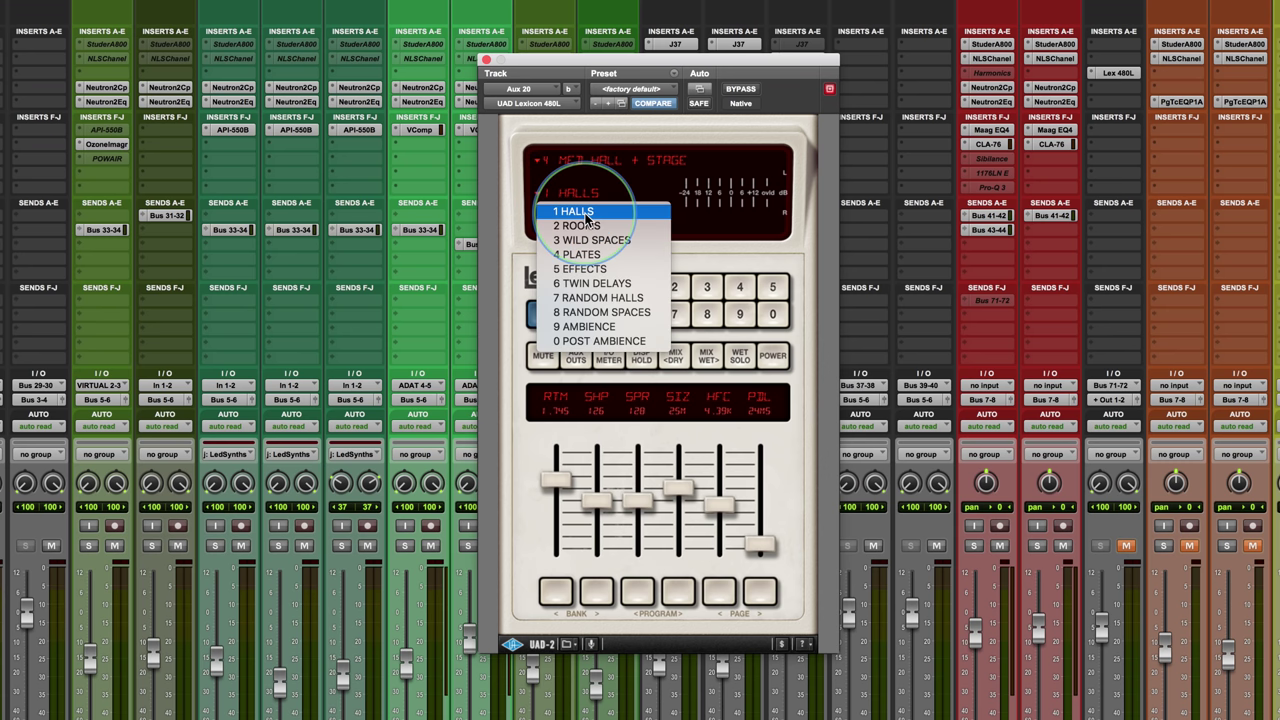
- Reselect Halls bank program 4 Med Hall + Stage, then reopen the bank list
click(572, 211)
click(590, 162)
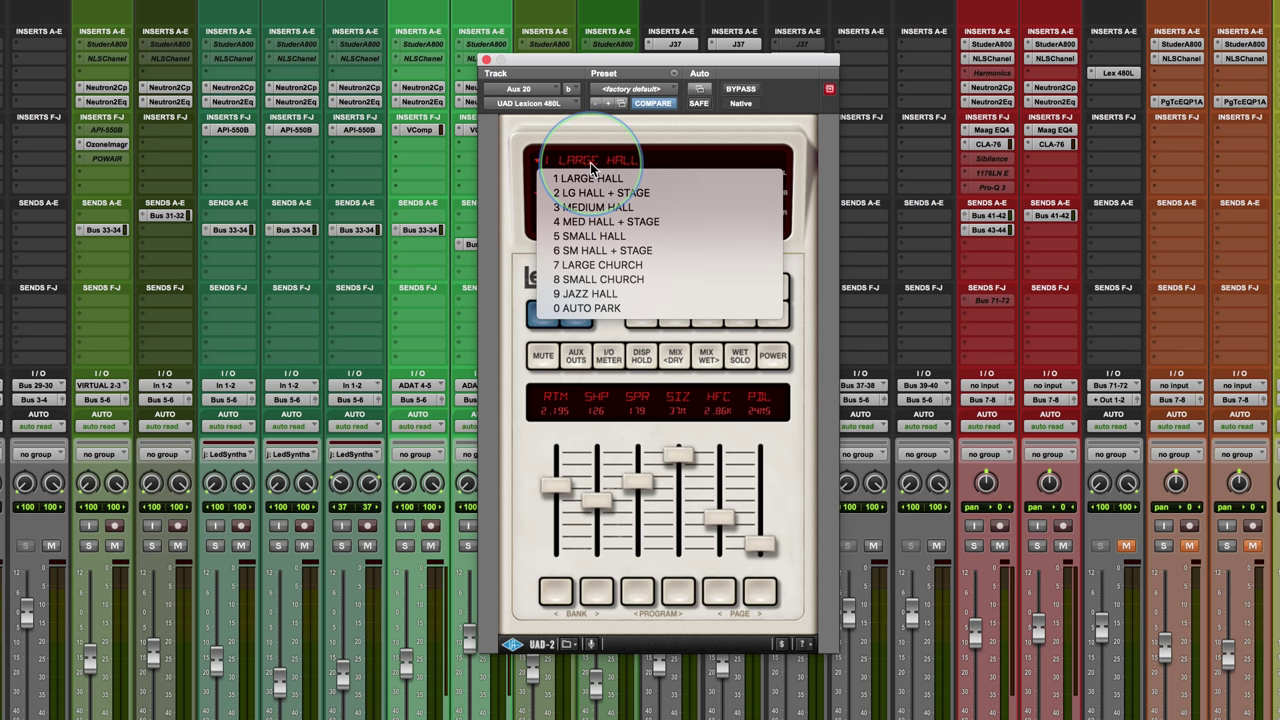
click(601, 223)
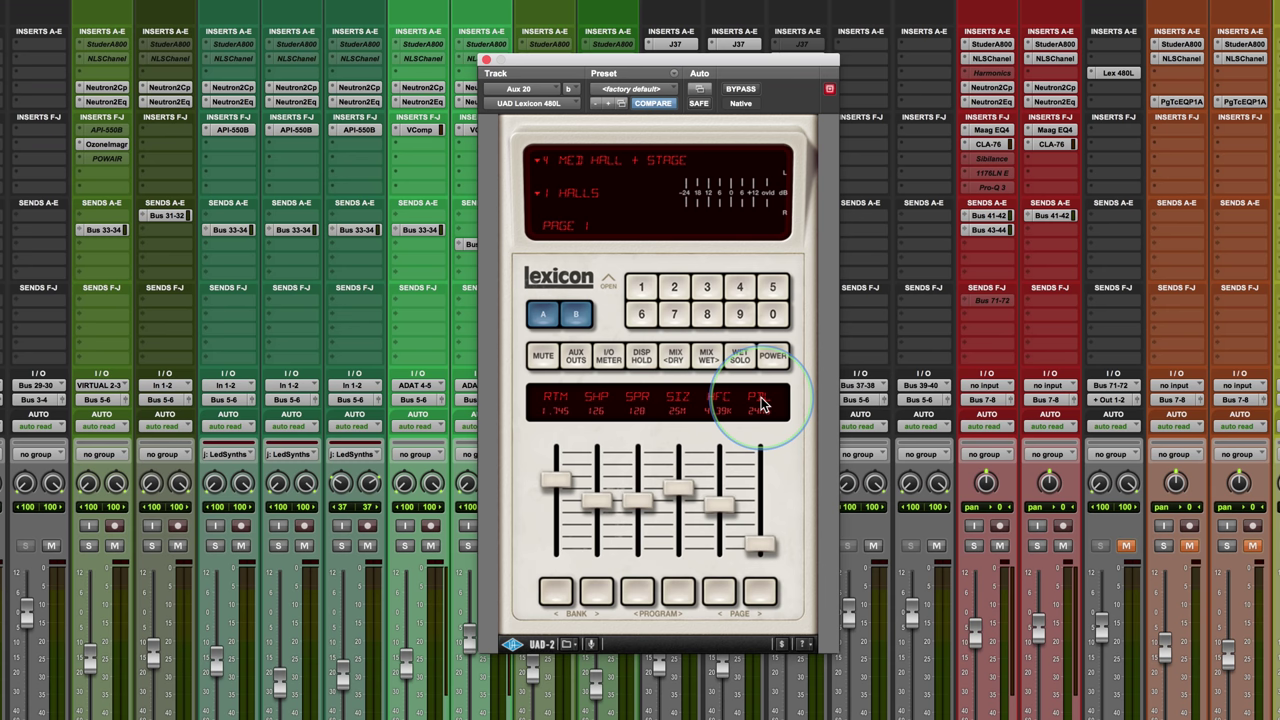
click(580, 194)
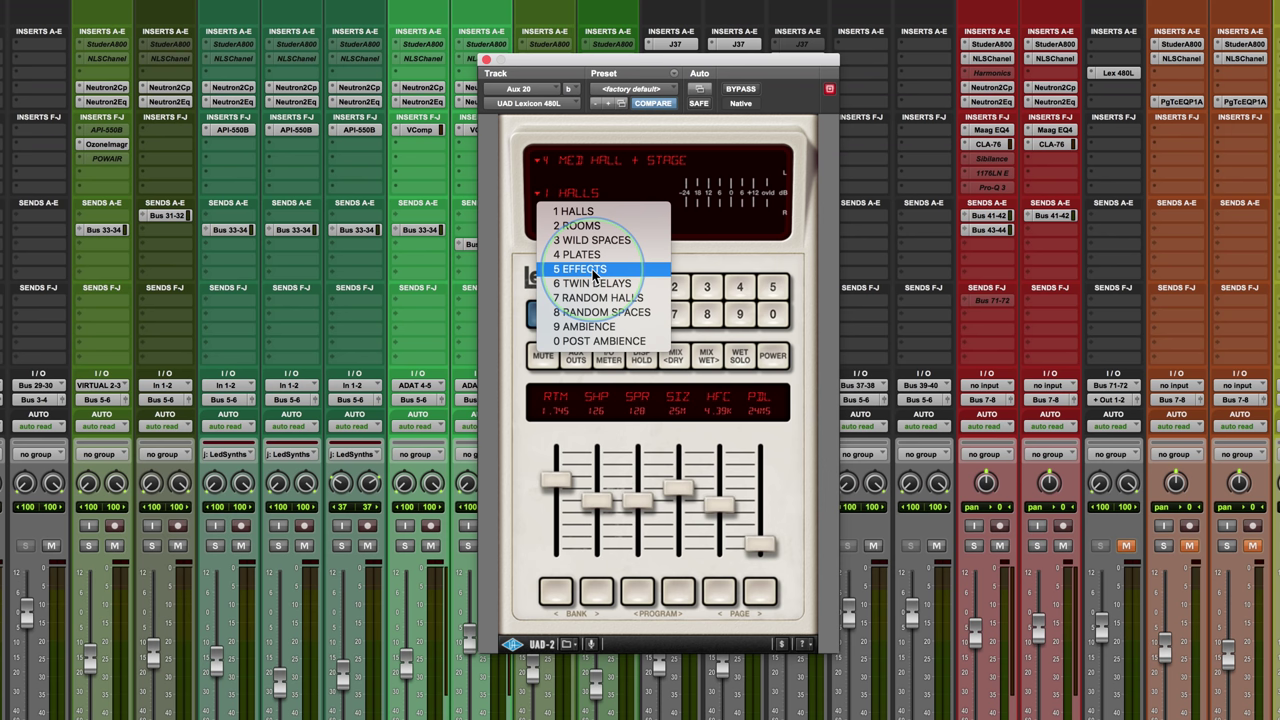
- Switch to the 5 Effects bank keeping program 1 Illusion, and reopen the bank list
click(594, 270)
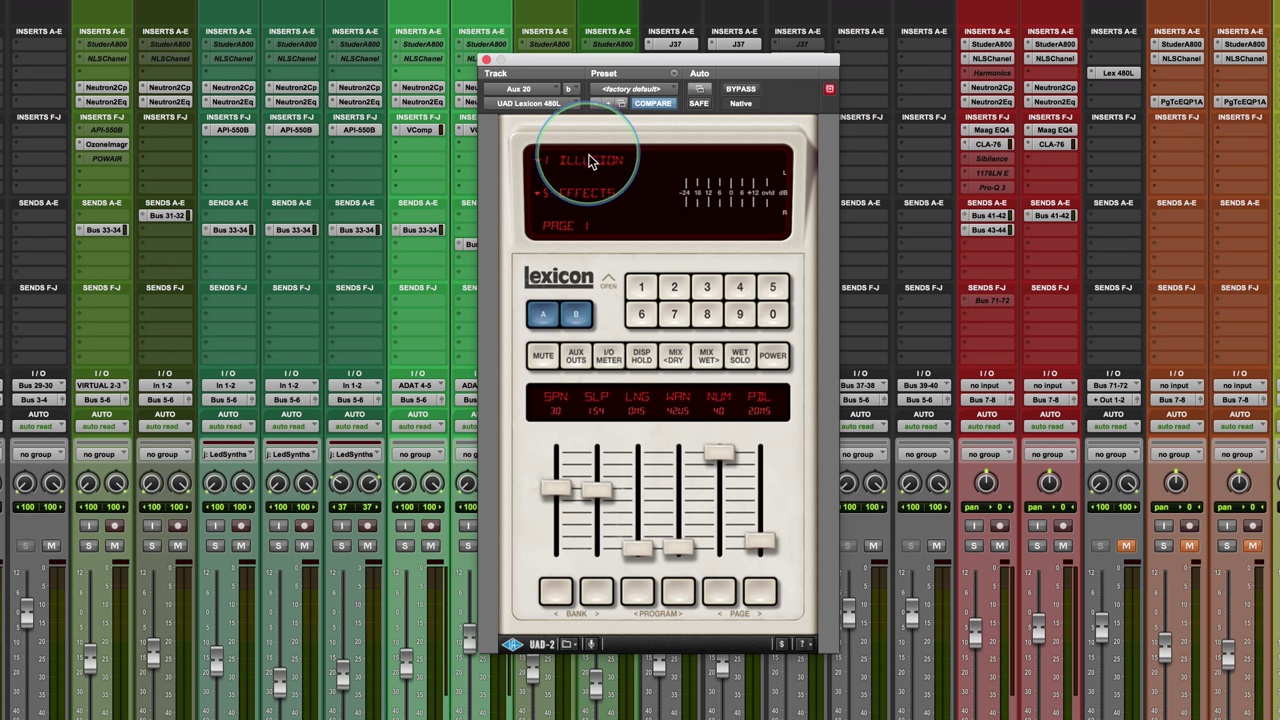
click(593, 159)
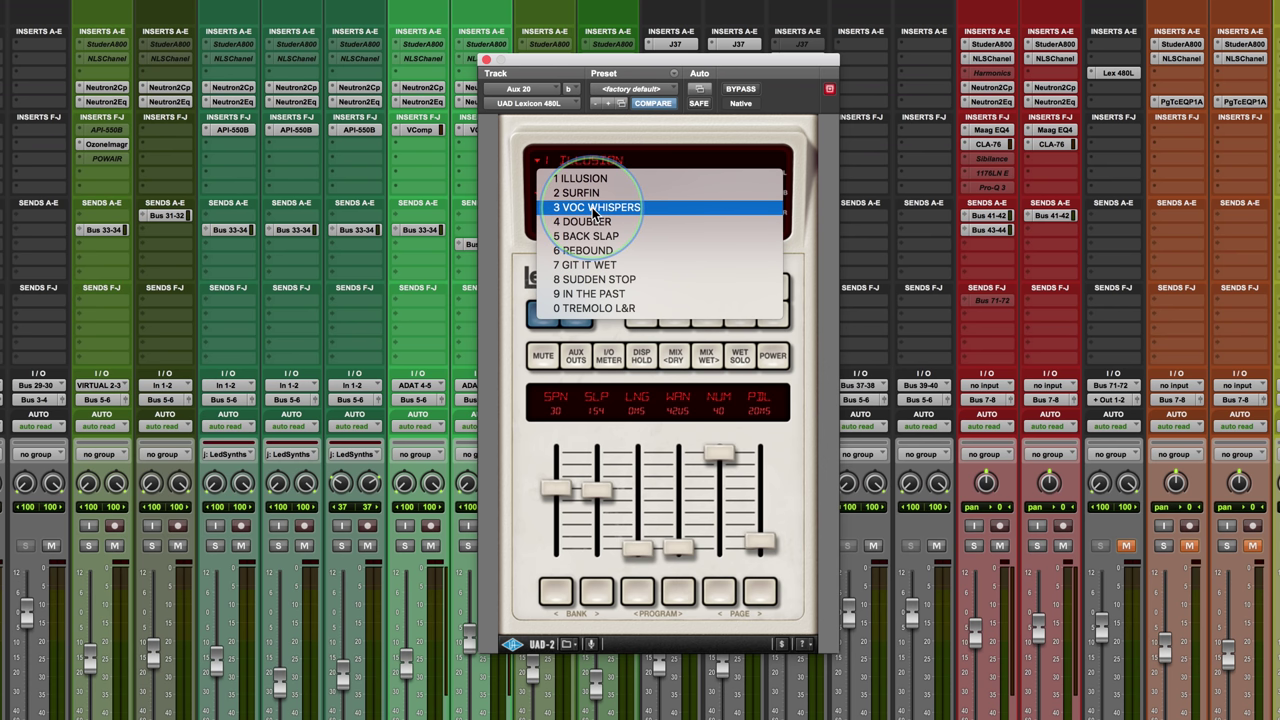
click(684, 135)
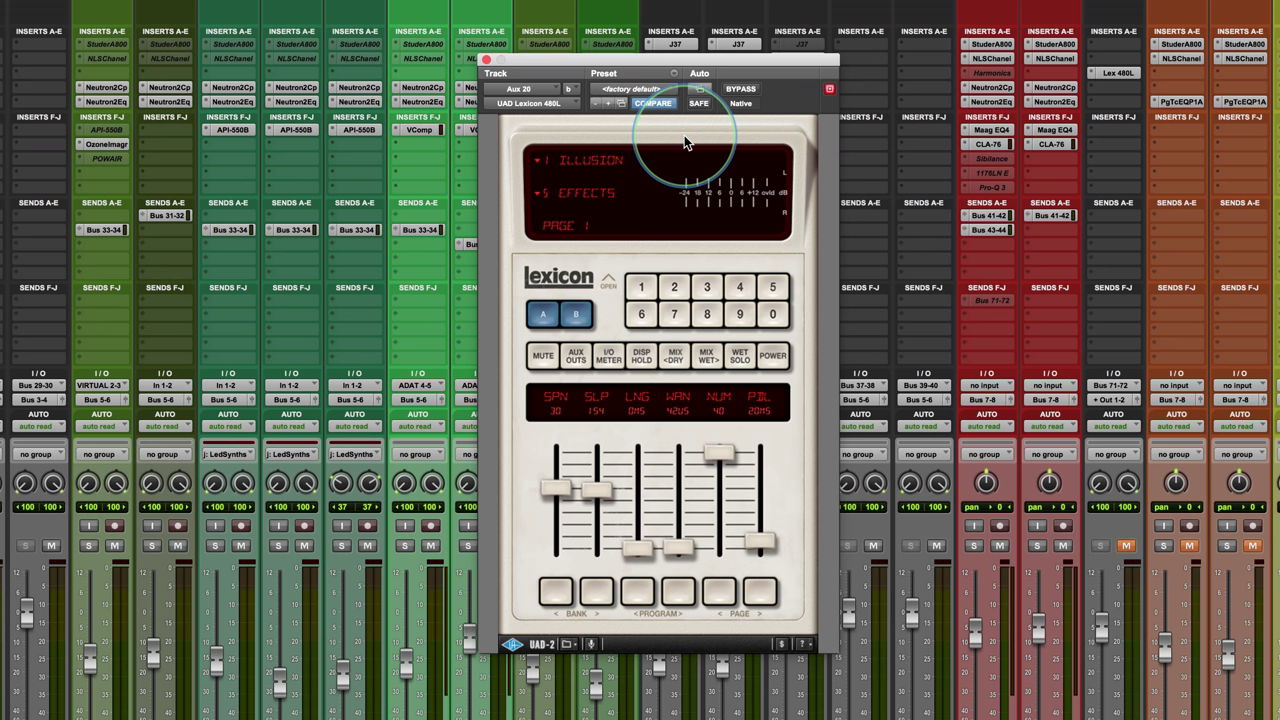
click(600, 193)
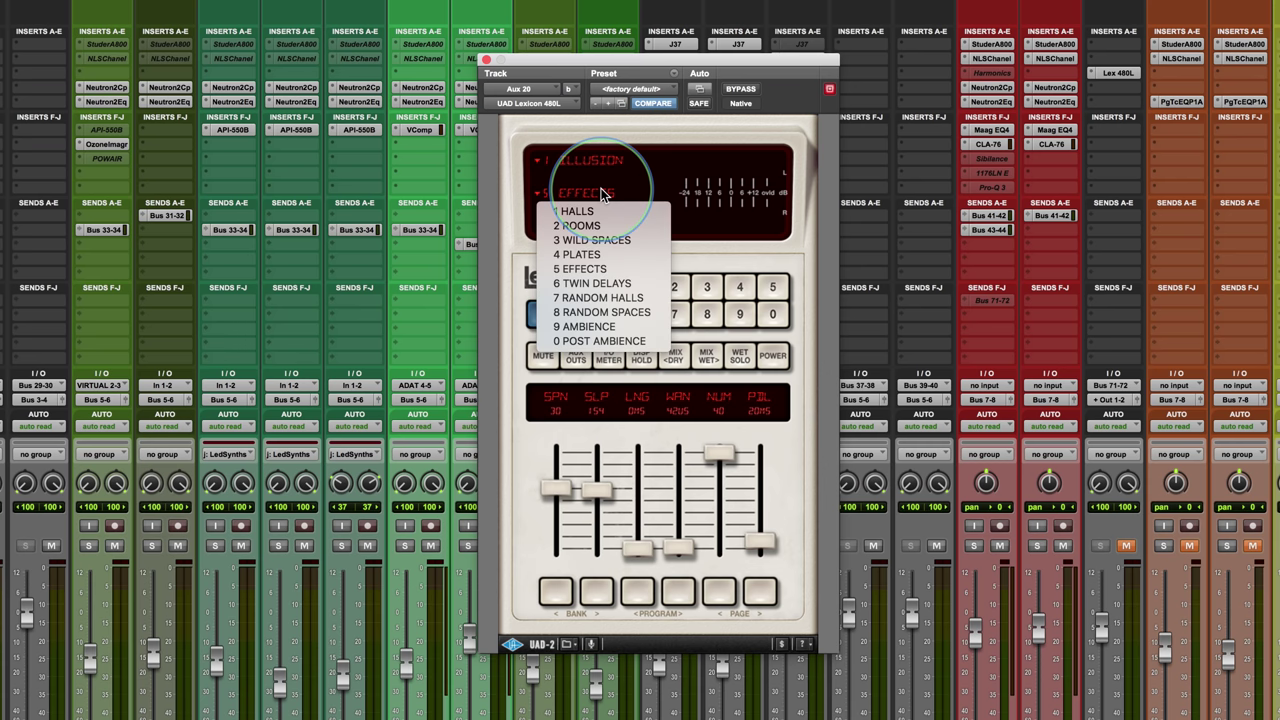
- Load the Twin Delays bank, show its page 4 parameters, and reopen the bank list
click(610, 284)
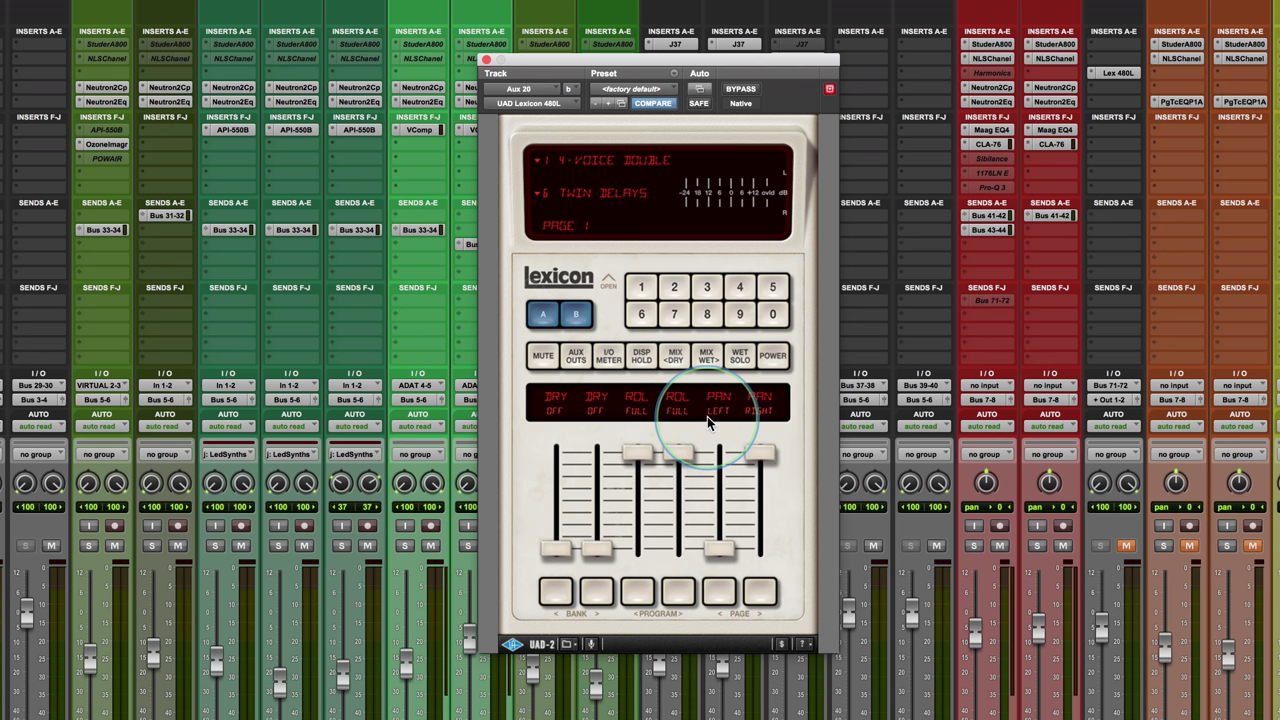
click(761, 592)
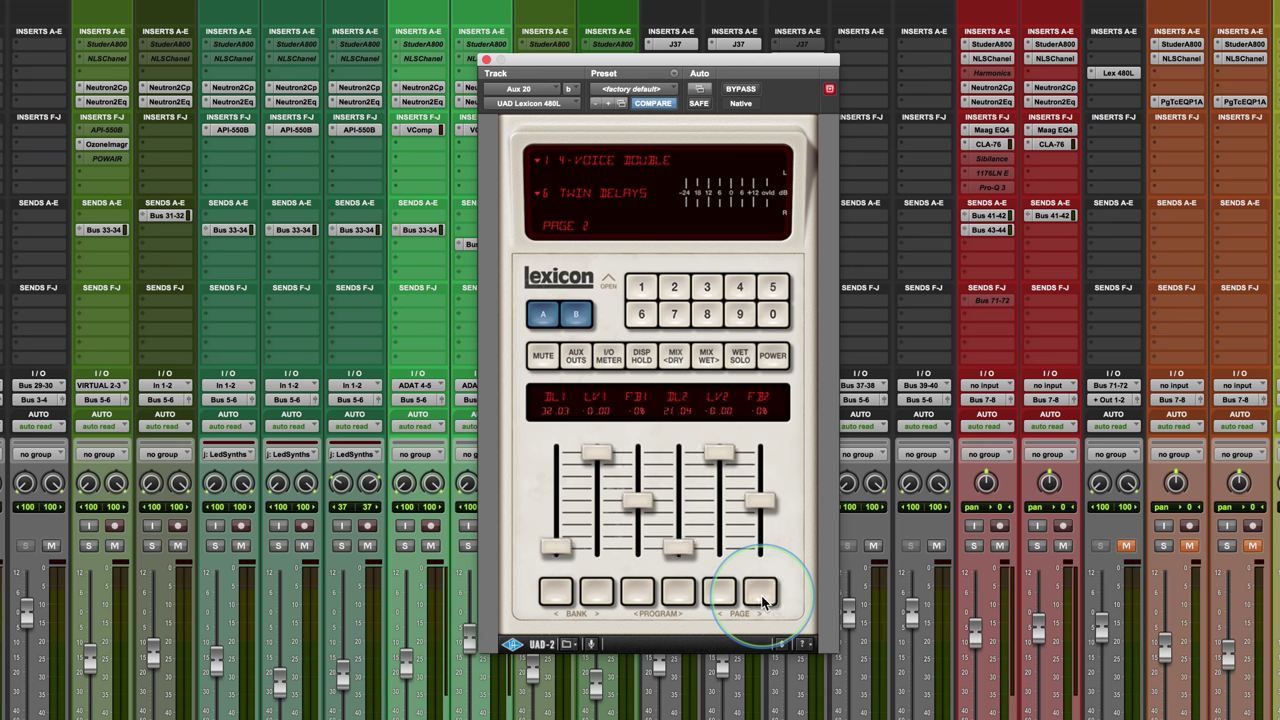
click(761, 592)
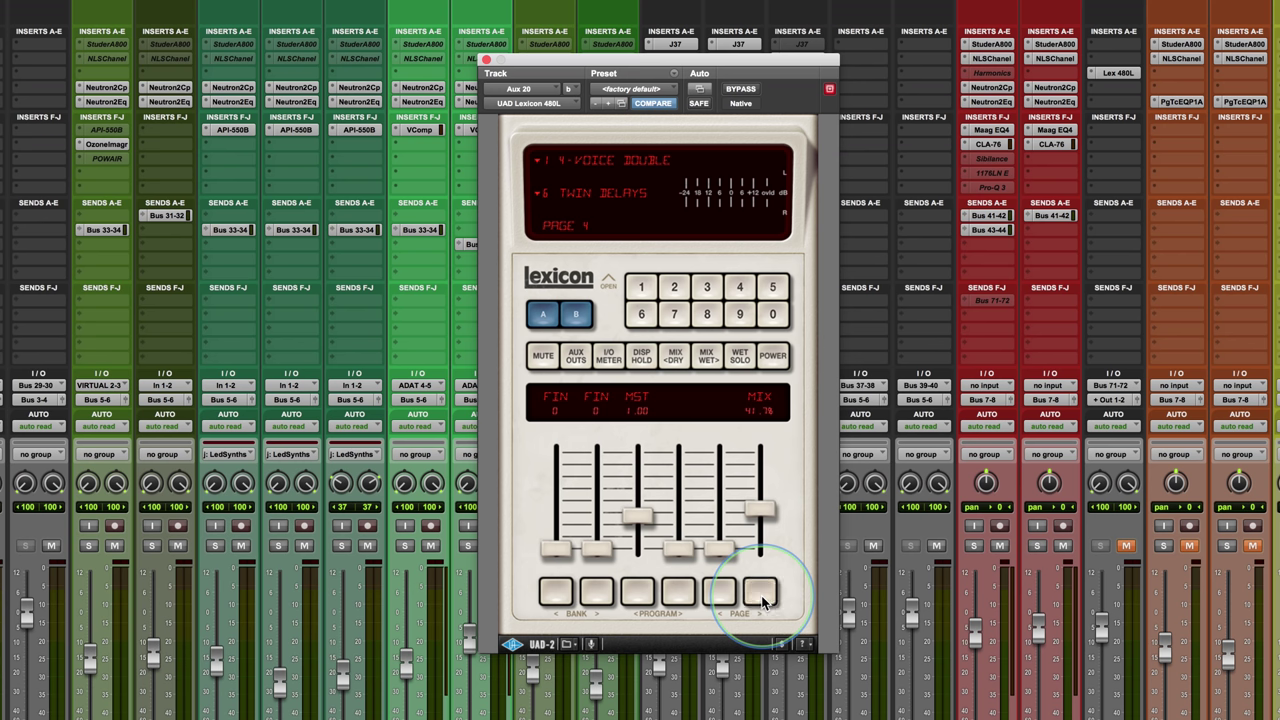
click(600, 193)
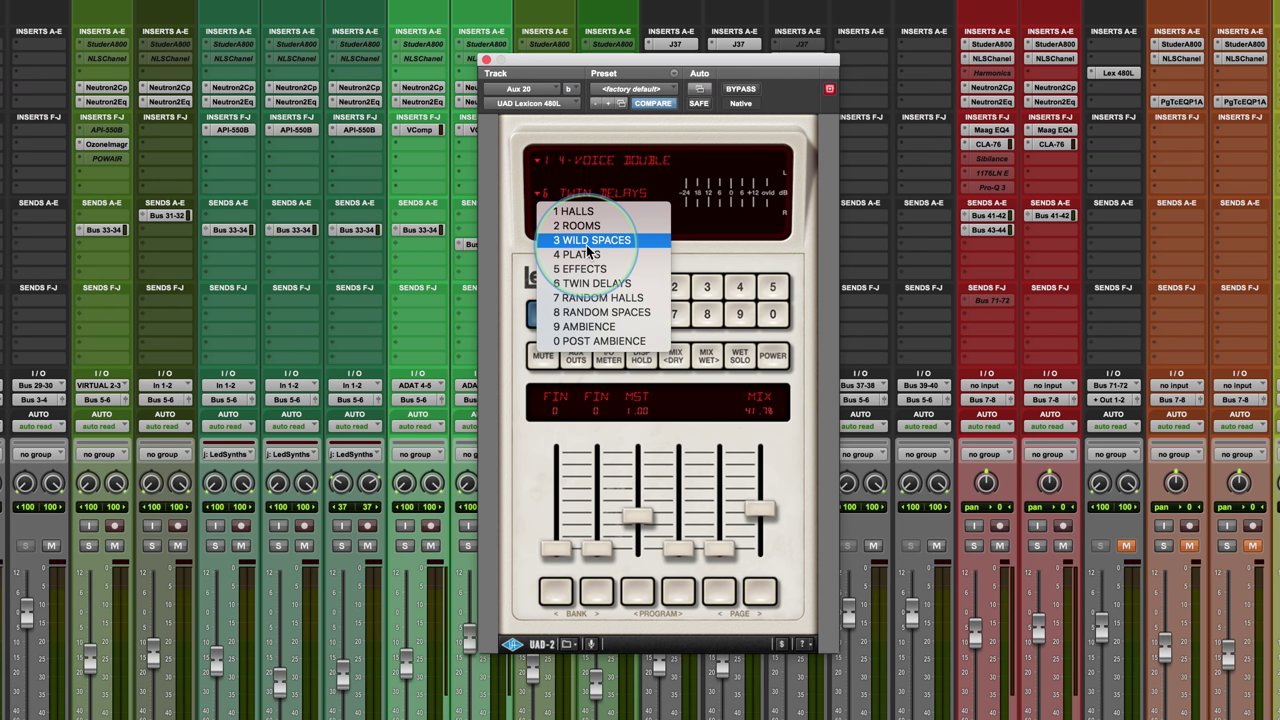
- Choose bank 7 Random Halls, loading Large Random Hall with 2.09-second reverb time
click(622, 303)
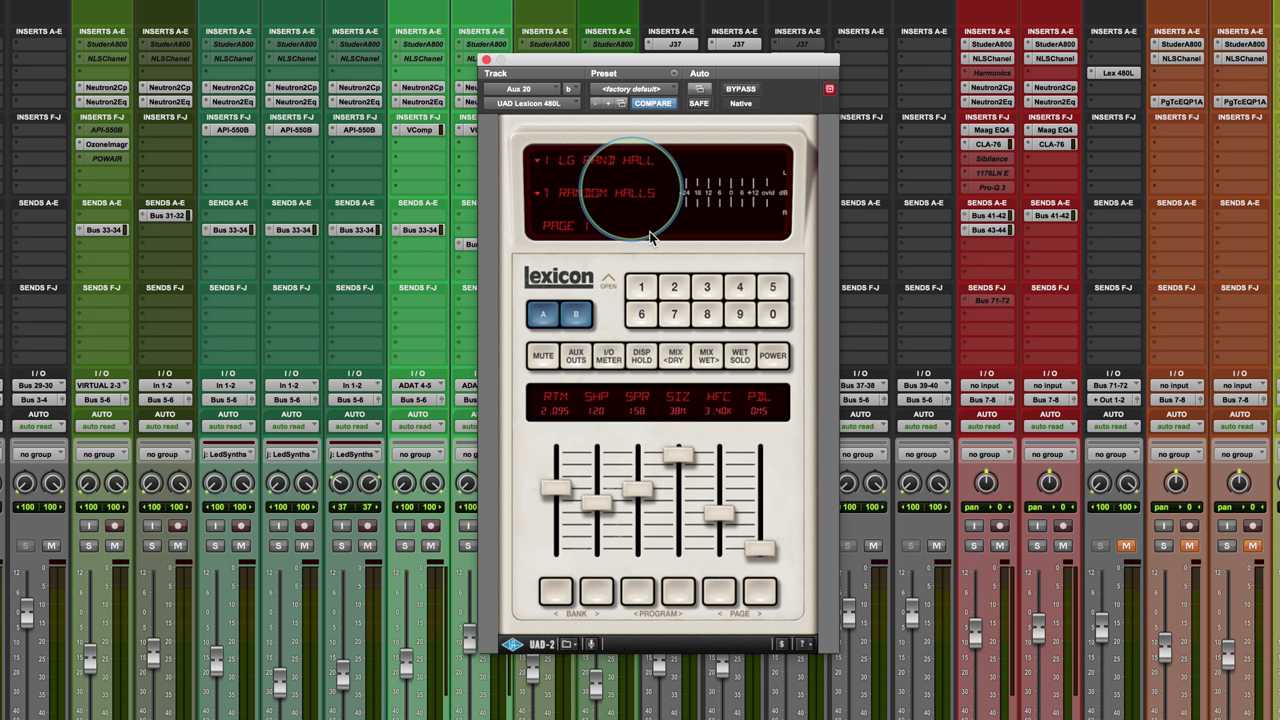
- Switch to the 9 Ambience bank, keeping Very Large Ambience, and reopen the bank list
click(607, 200)
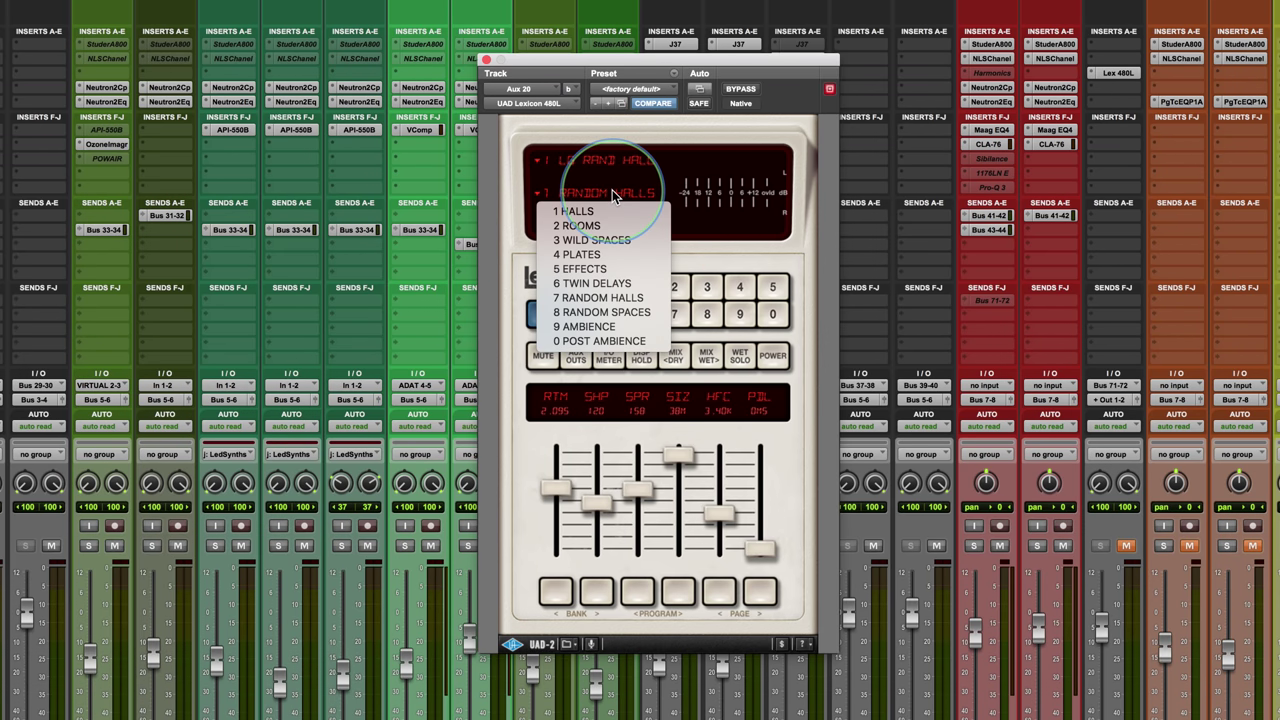
click(590, 327)
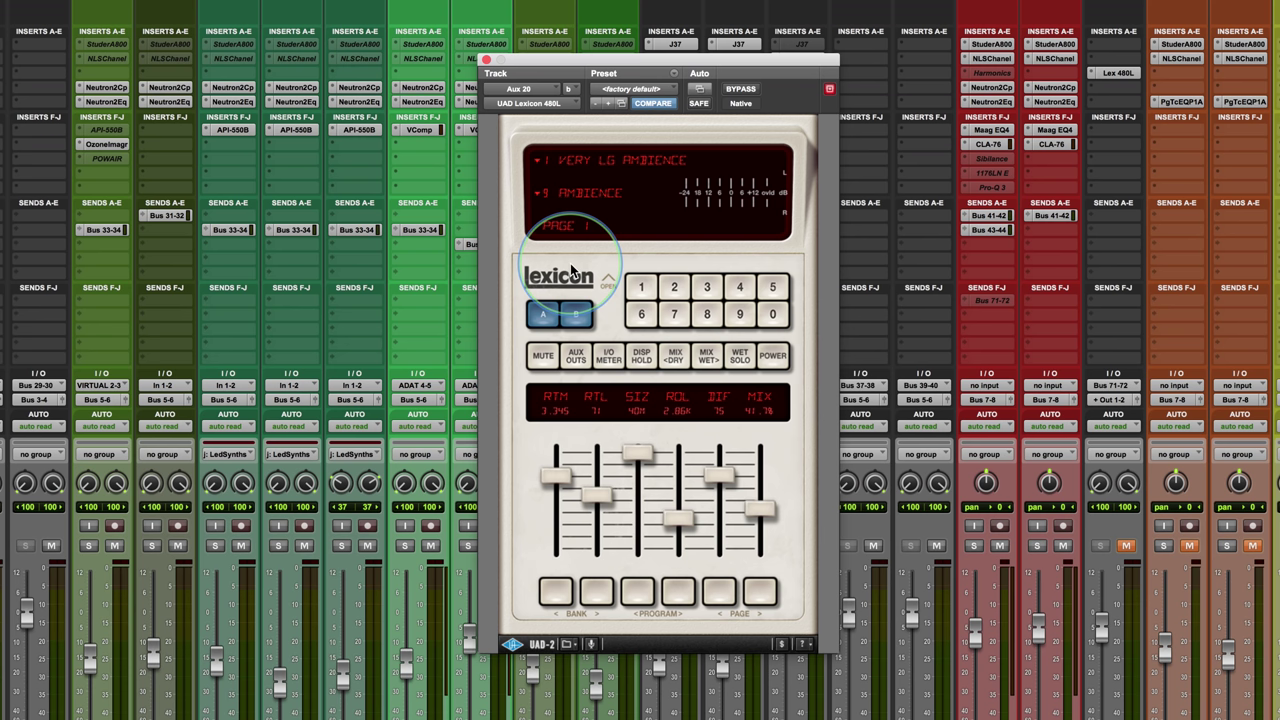
click(618, 162)
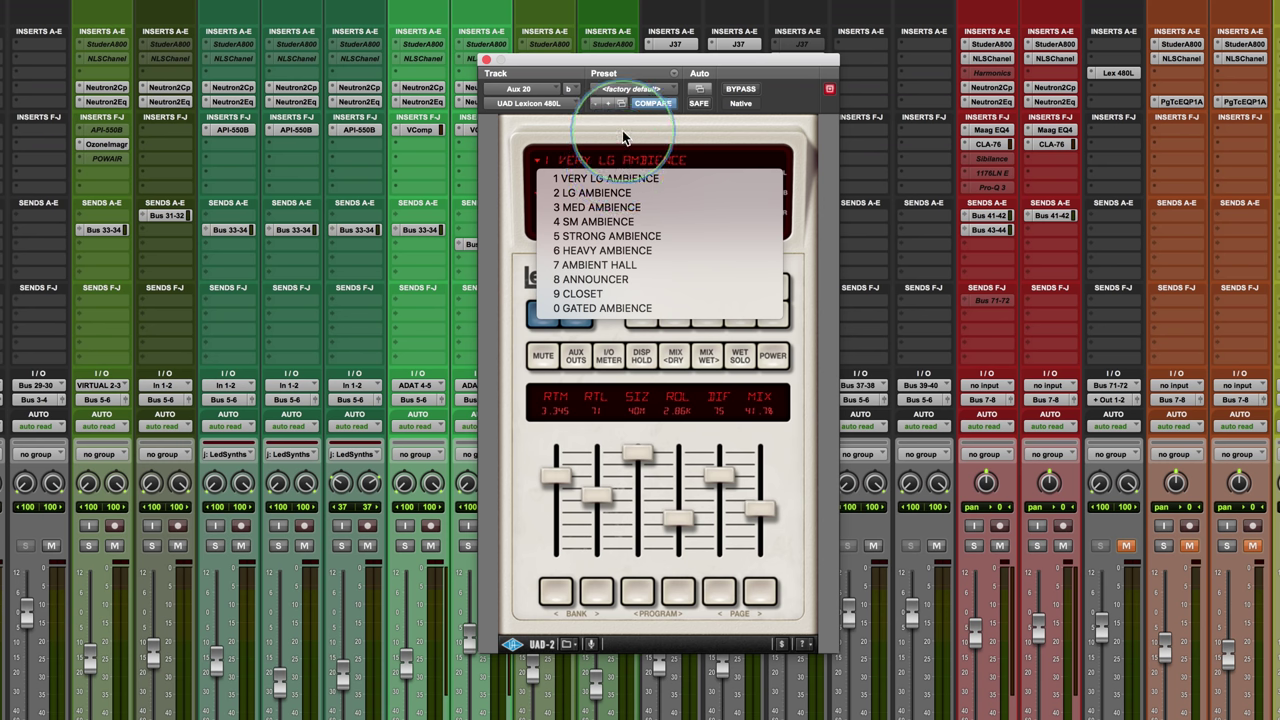
click(622, 137)
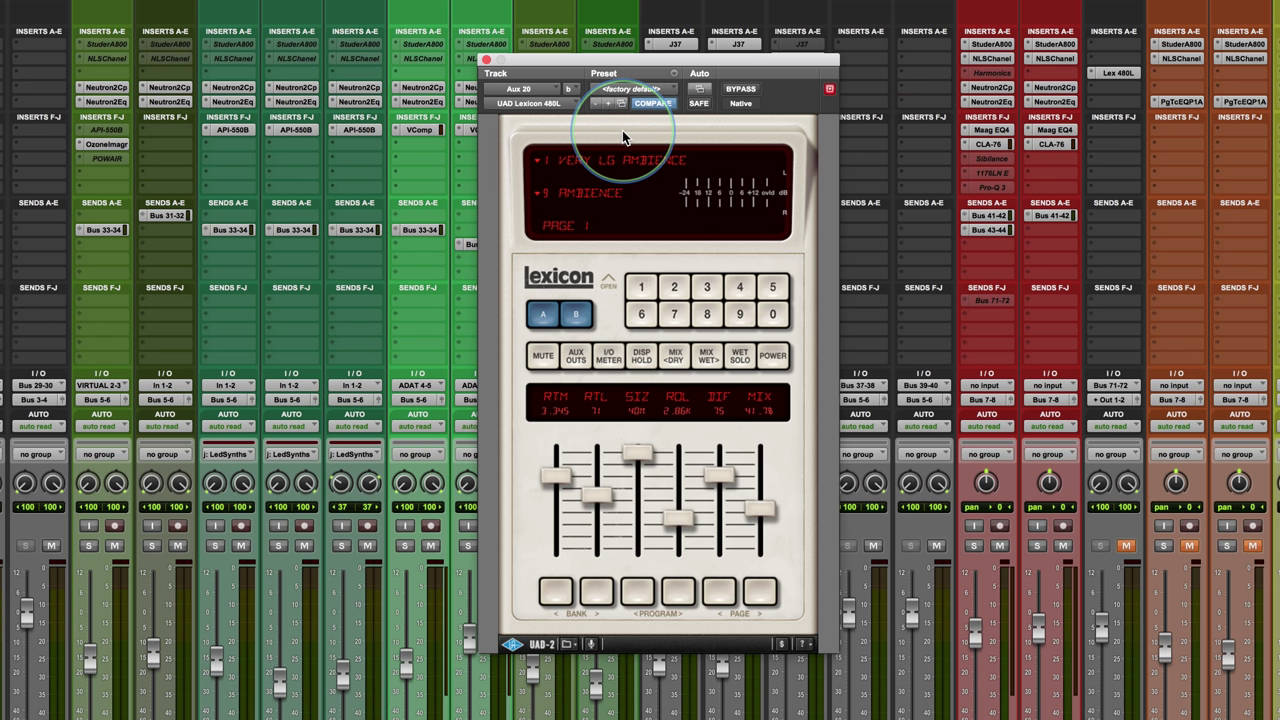
click(578, 193)
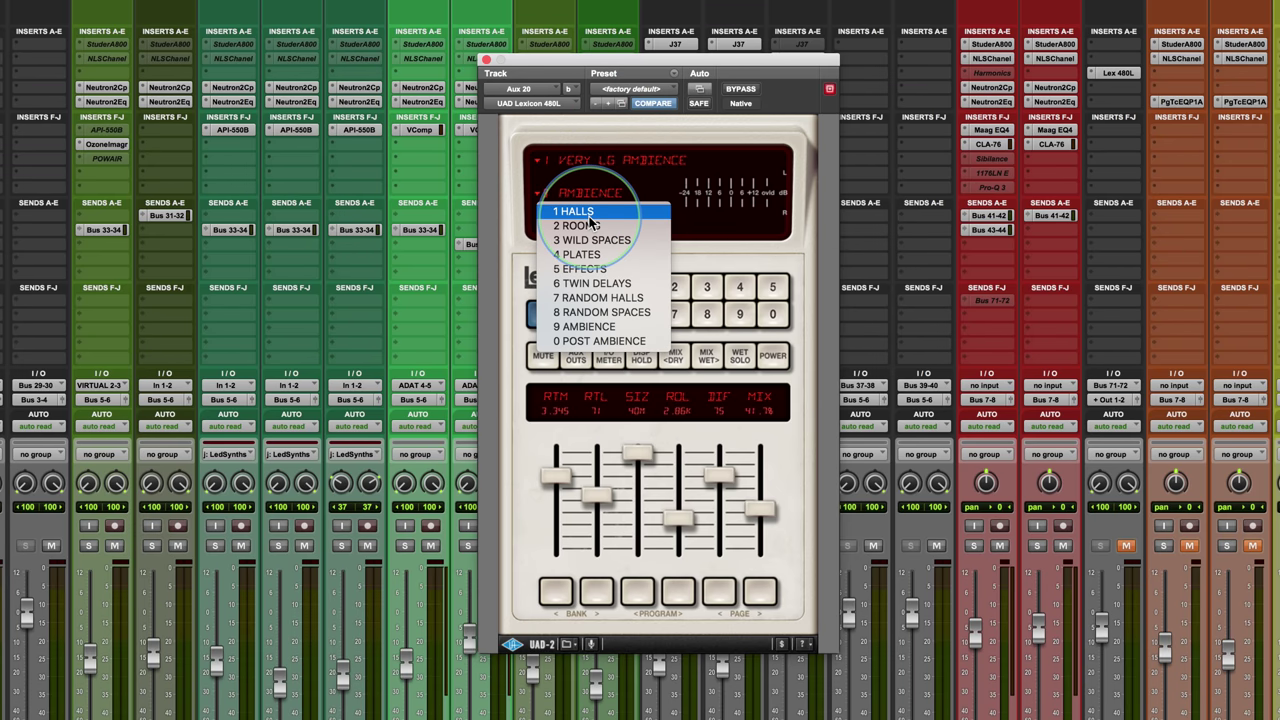
- Return to the Halls bank, load 6 Sm Hall + Stage, and adjust its SIZ fader
click(589, 214)
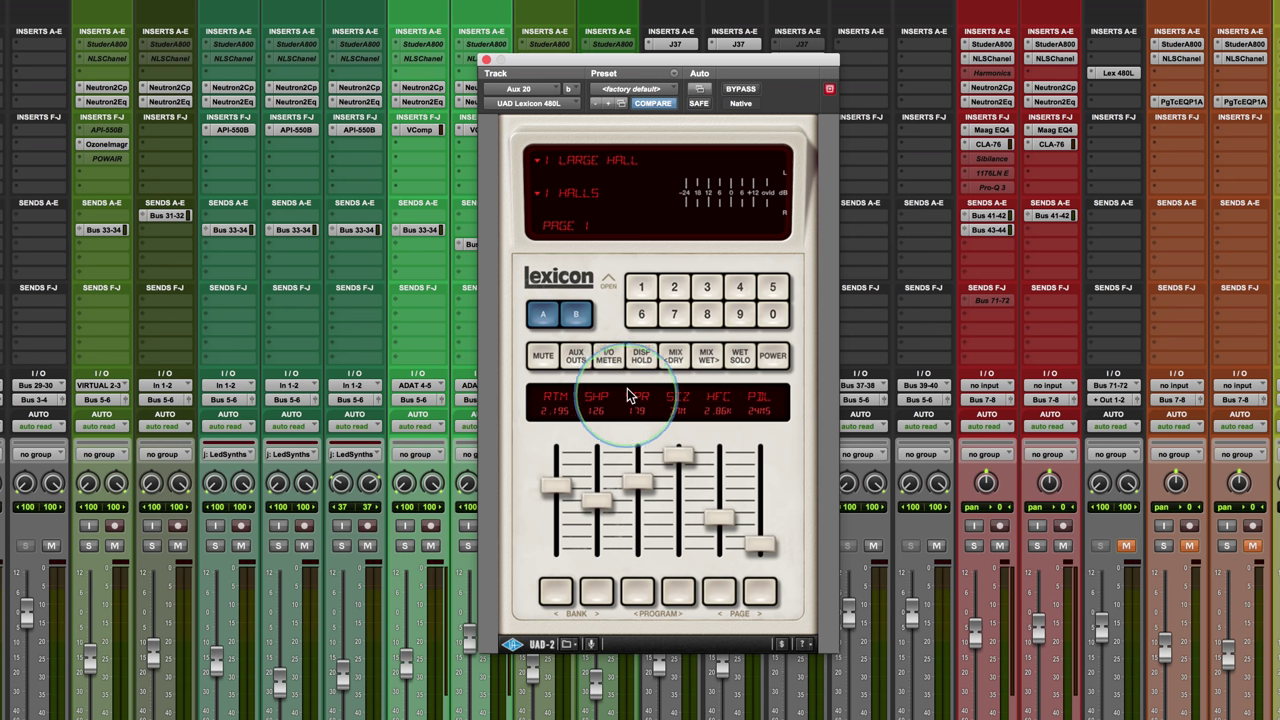
mouse_move(678, 456)
mouse_down()
mouse_move(671, 488)
mouse_move(676, 466)
mouse_up()
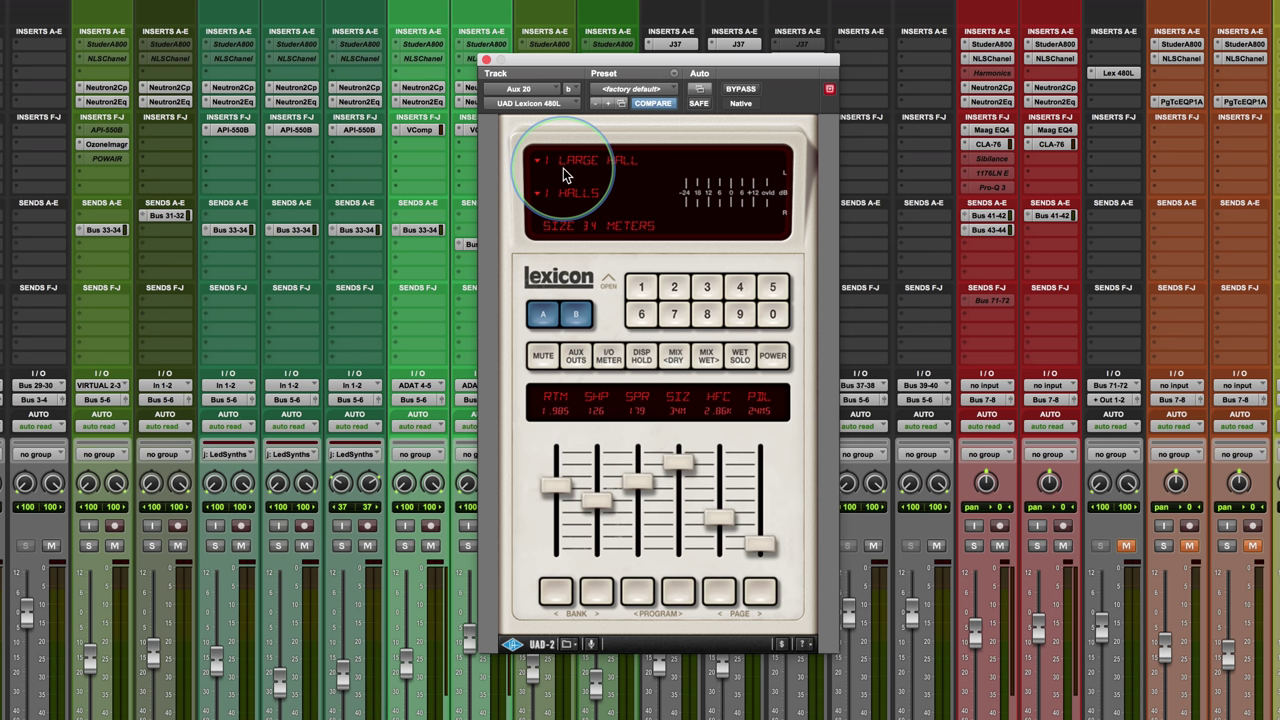
click(589, 160)
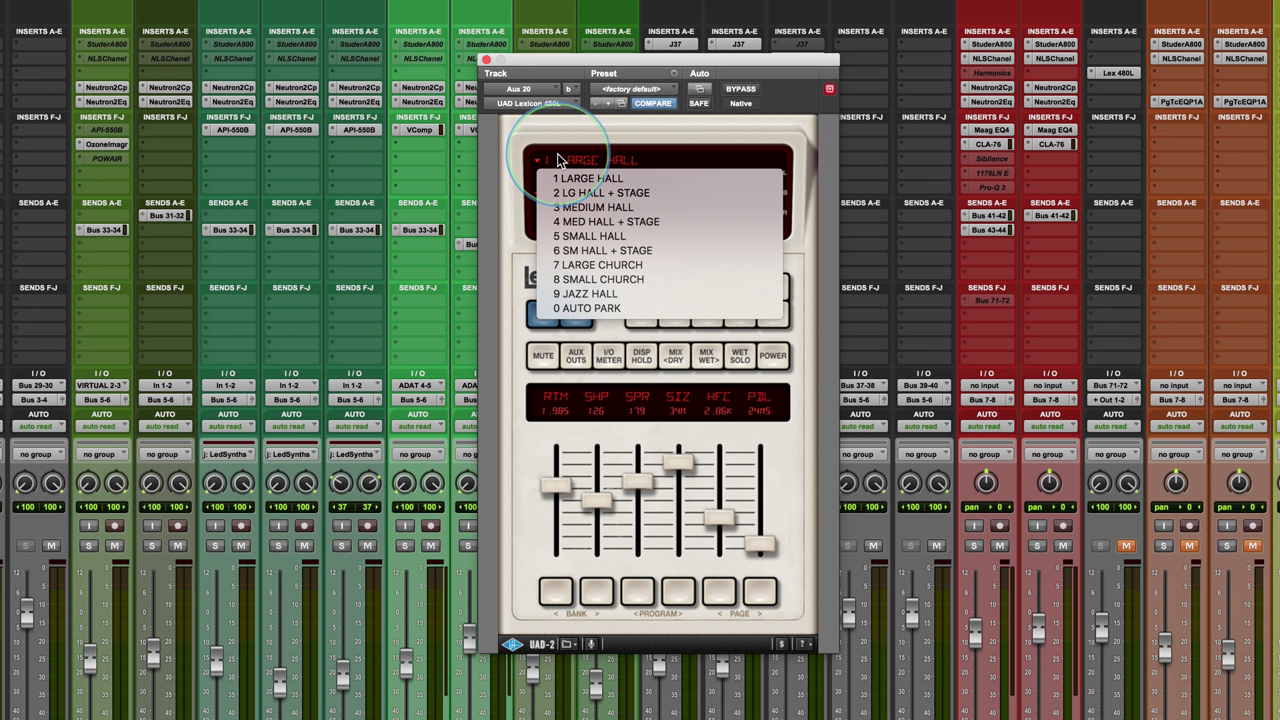
click(589, 252)
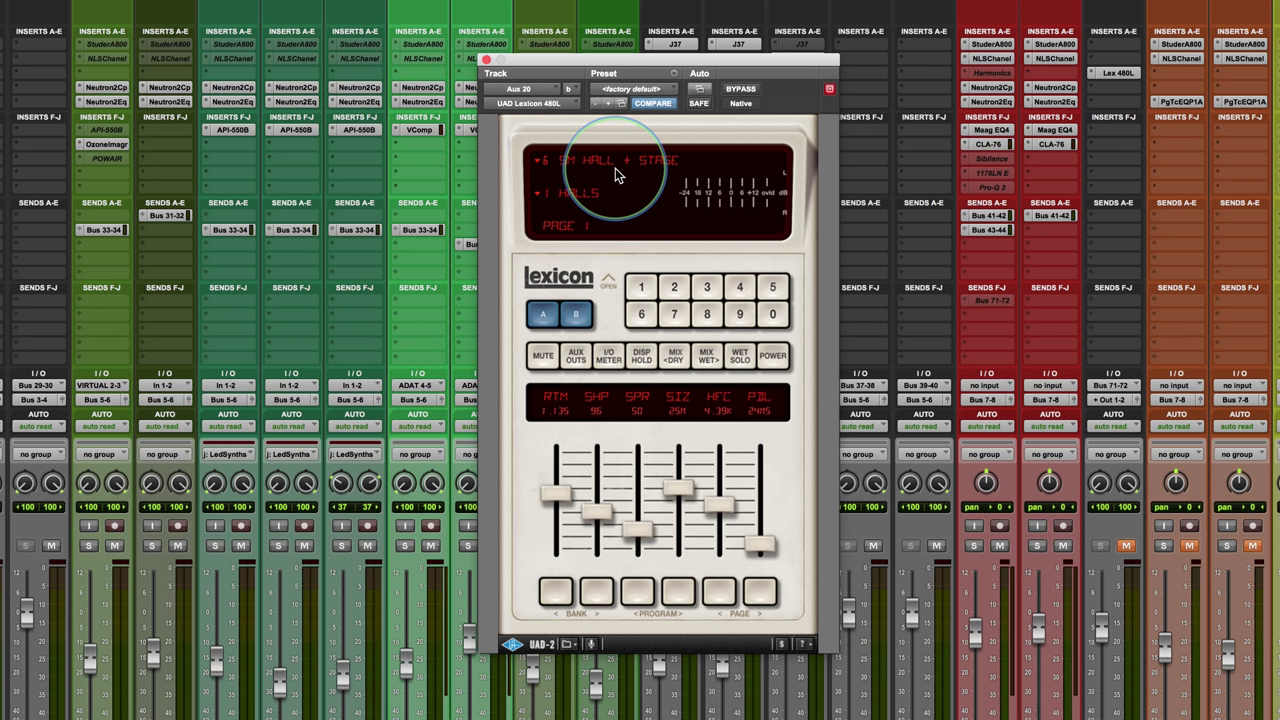
drag(675, 489, 677, 495)
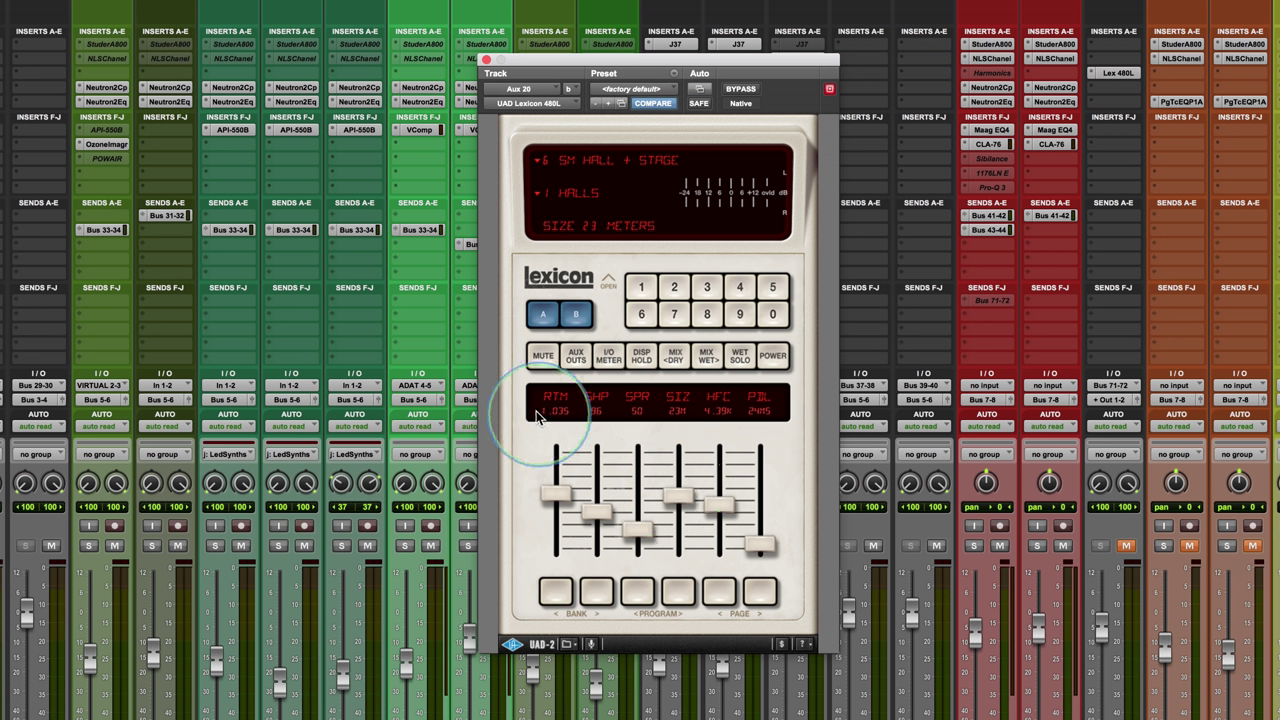
mouse_move(677, 495)
mouse_down()
mouse_move(675, 472)
mouse_move(675, 489)
mouse_up()
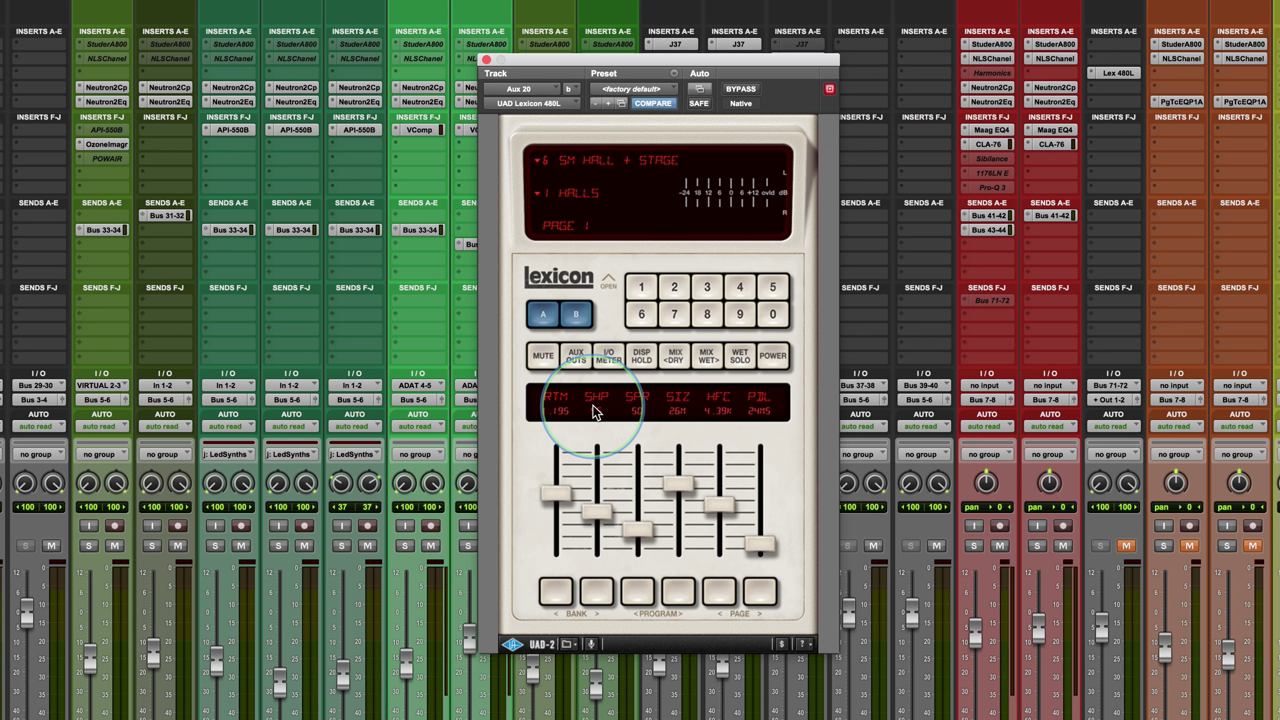
- Set reverb shape to 105, raise spread from 50 to 89, and move to page 2
drag(598, 511, 600, 585)
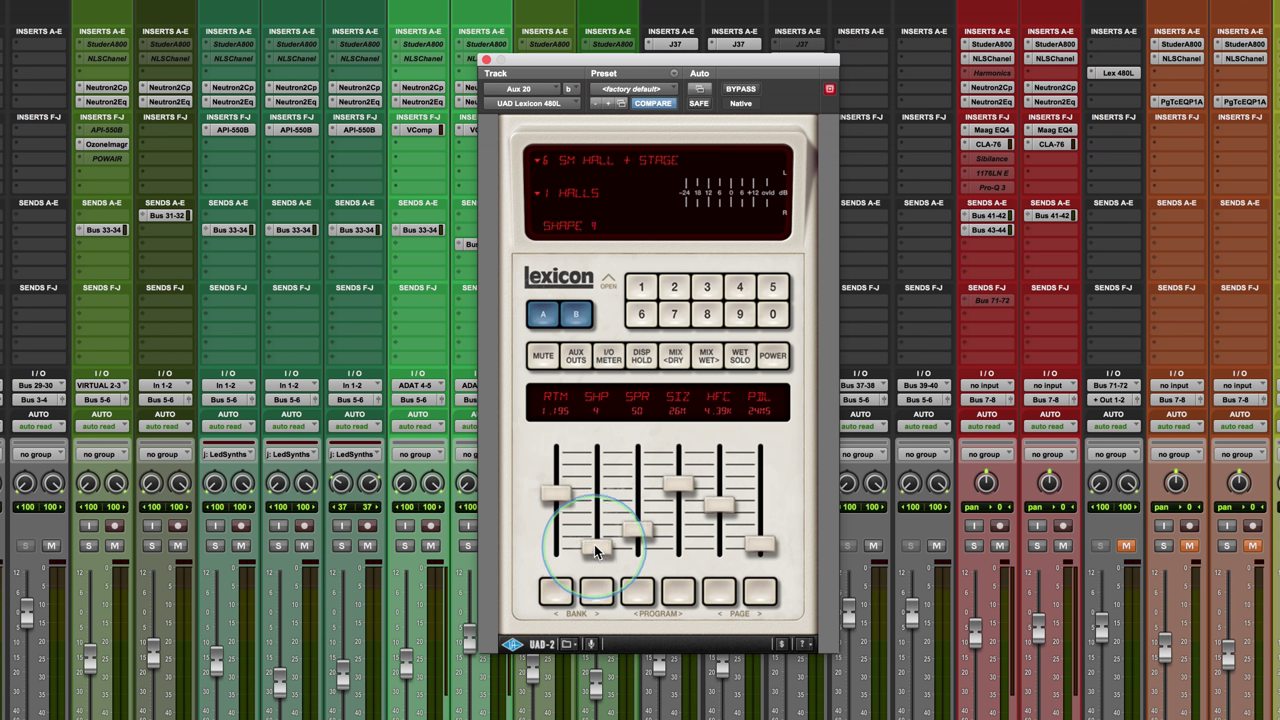
drag(593, 547, 598, 447)
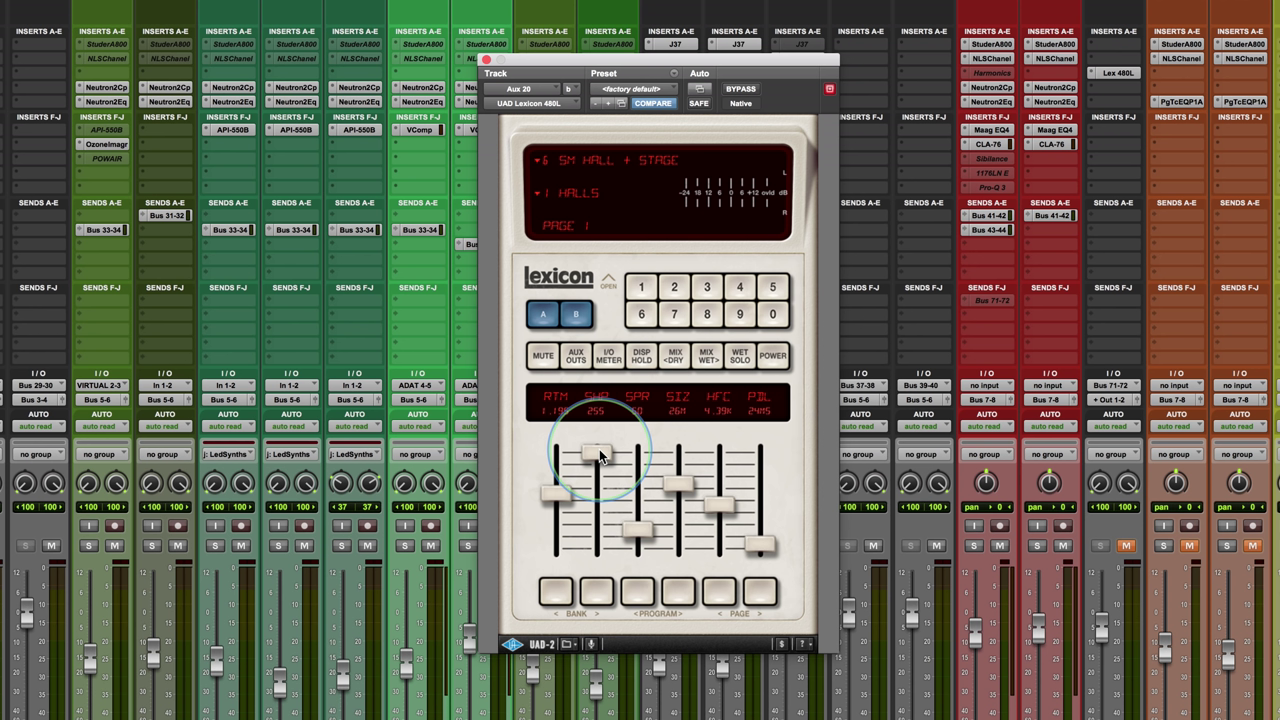
drag(599, 451, 603, 510)
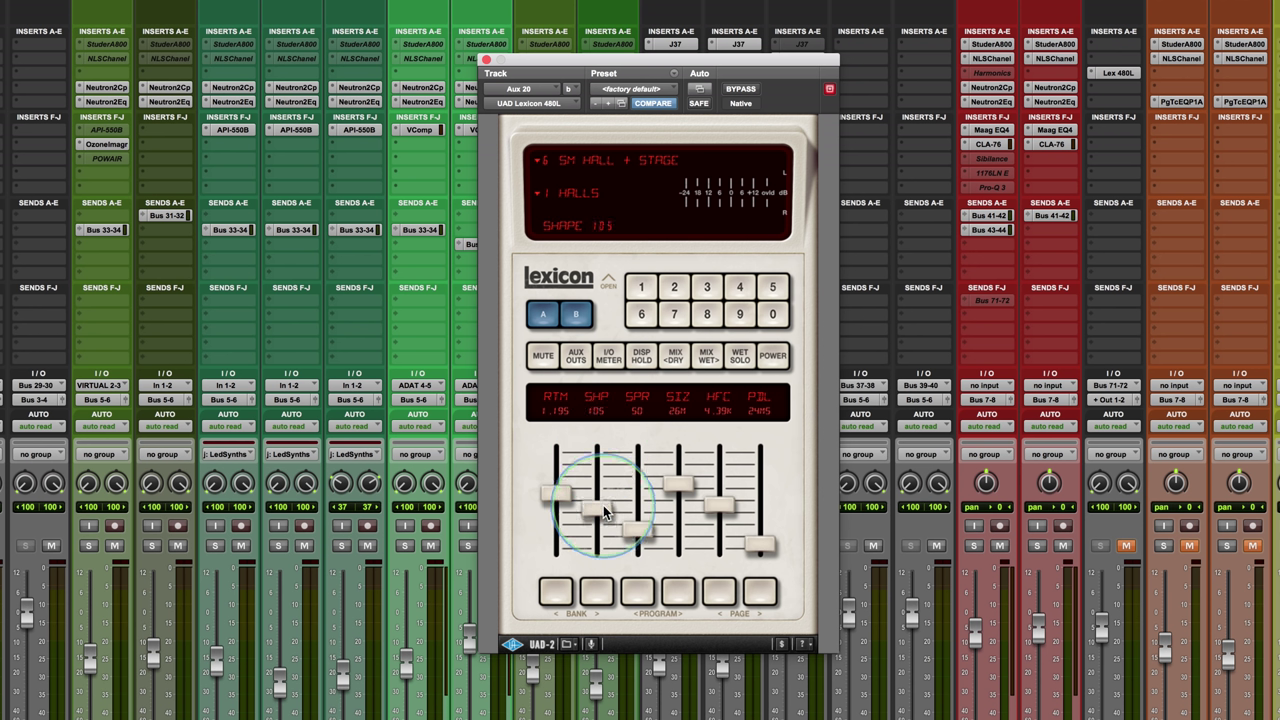
drag(637, 527, 635, 517)
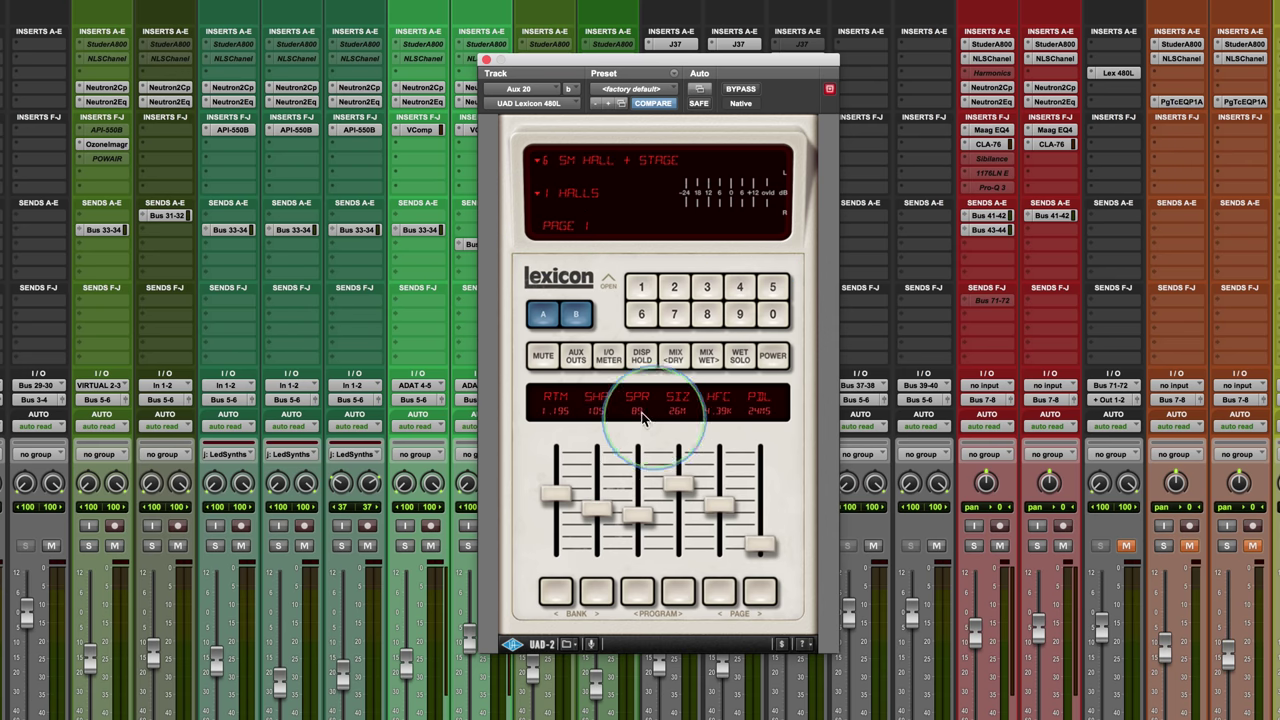
click(760, 592)
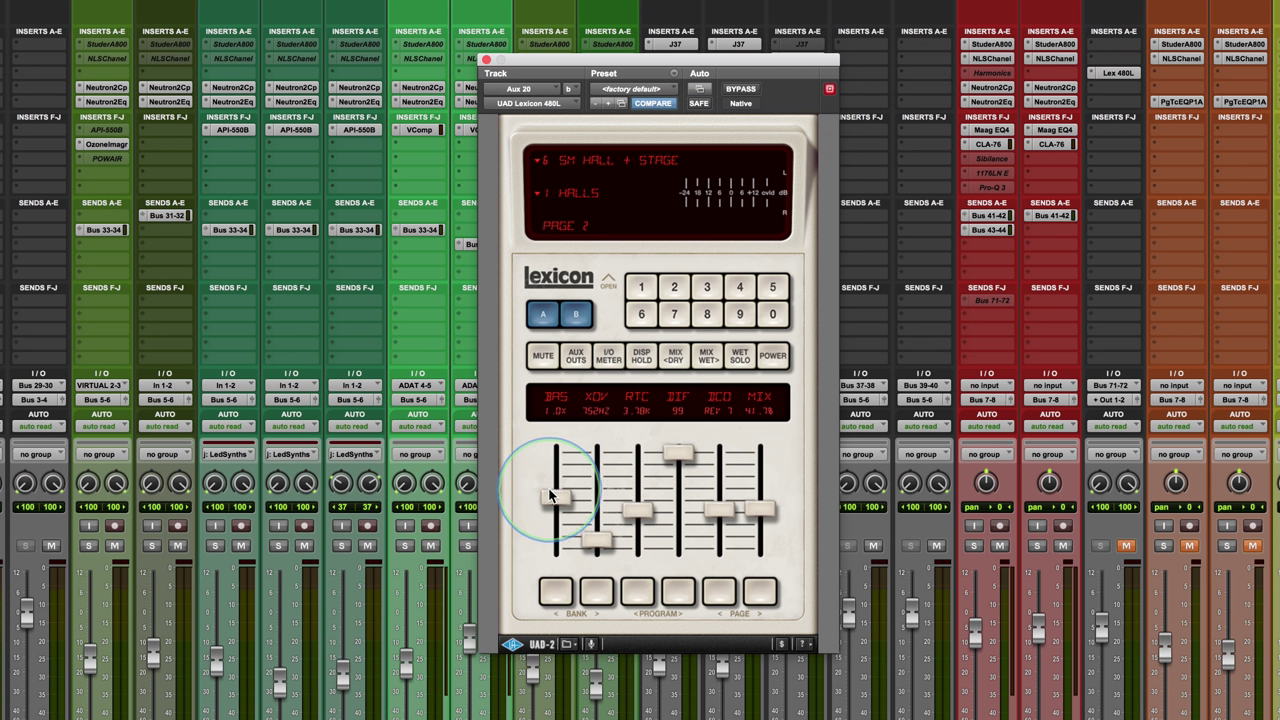
- On page 2, raise the 480L reverb-time HF cut from 3.70 kHz to about 4.83 kHz
click(640, 512)
drag(640, 511, 636, 420)
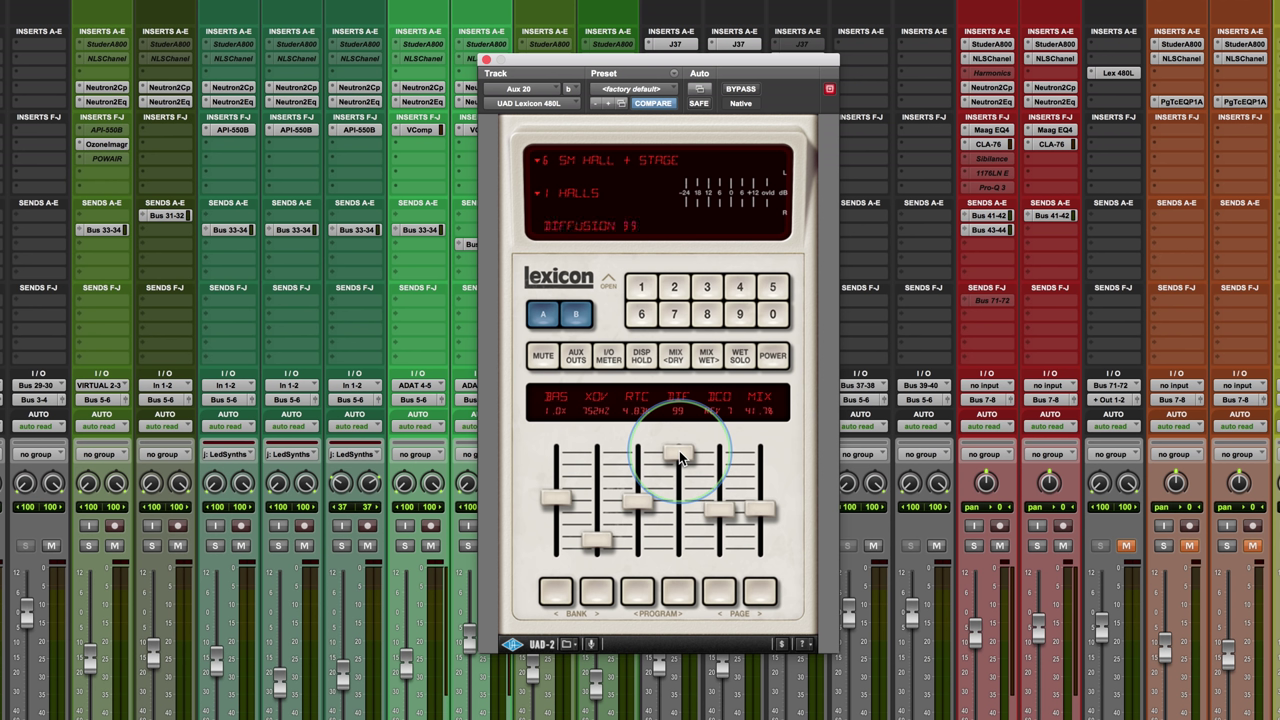
- Nudge diffusion, sweep decay optimisation through REV 2, 9, 0 and 5 to EFX 3, then show page 3
mouse_move(679, 453)
mouse_down()
mouse_move(681, 535)
mouse_move(683, 453)
mouse_up()
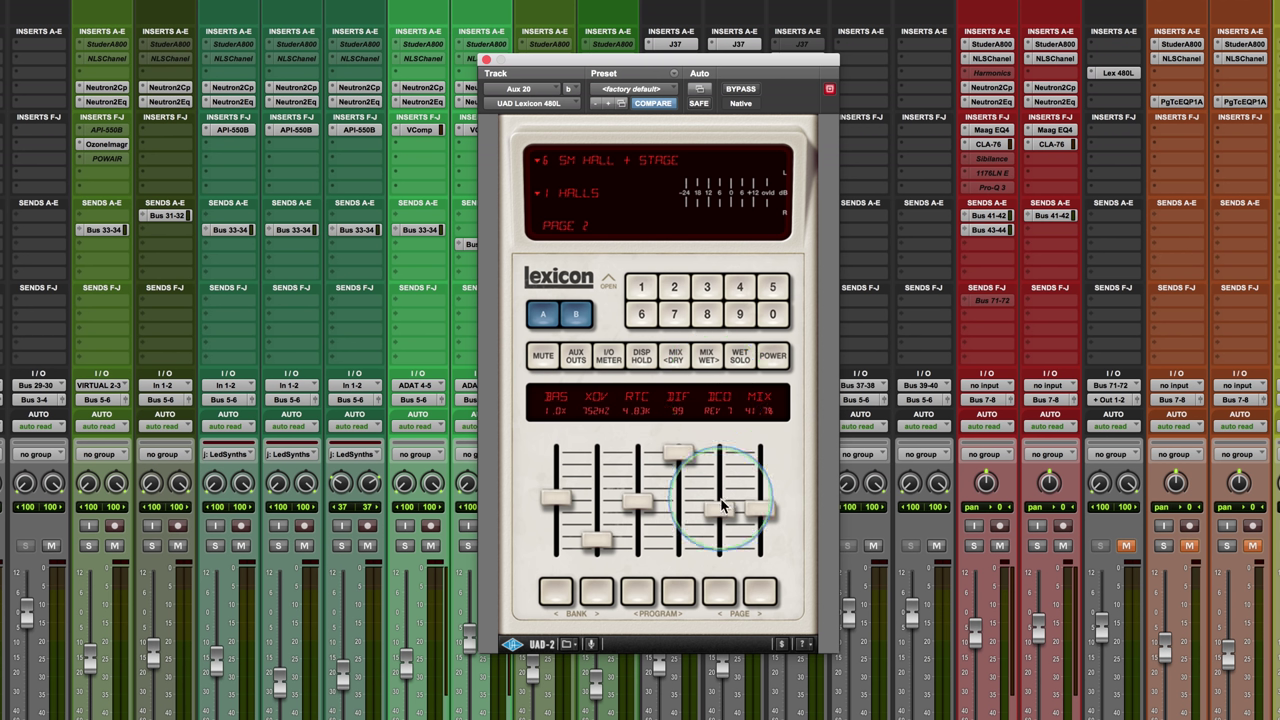
drag(723, 513, 725, 540)
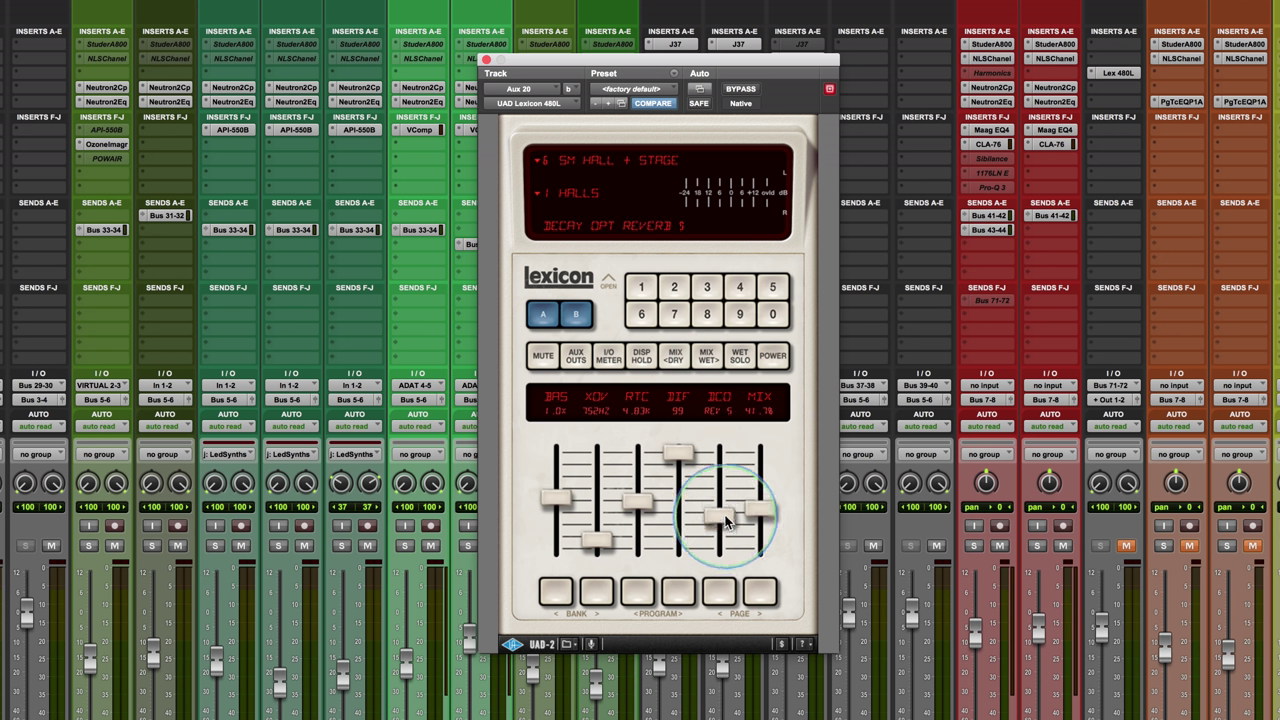
drag(725, 540, 728, 500)
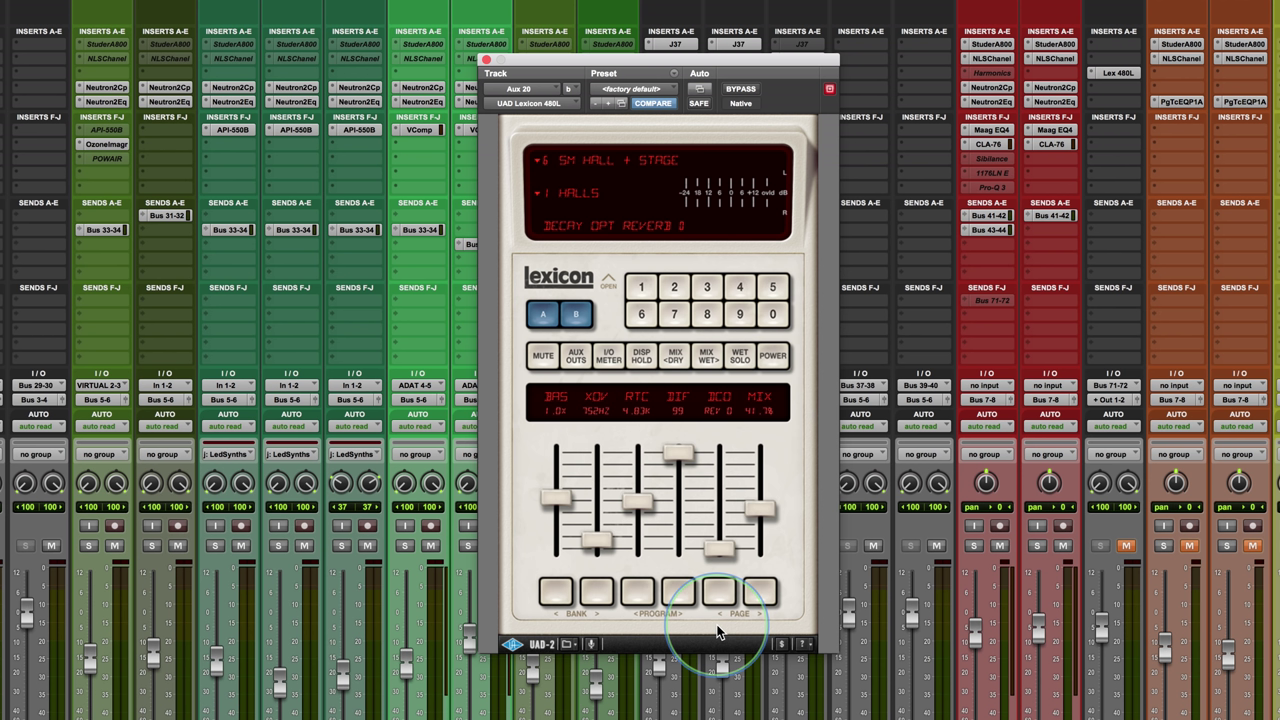
mouse_move(727, 502)
mouse_down()
mouse_move(720, 548)
mouse_move(716, 446)
mouse_move(715, 503)
mouse_up()
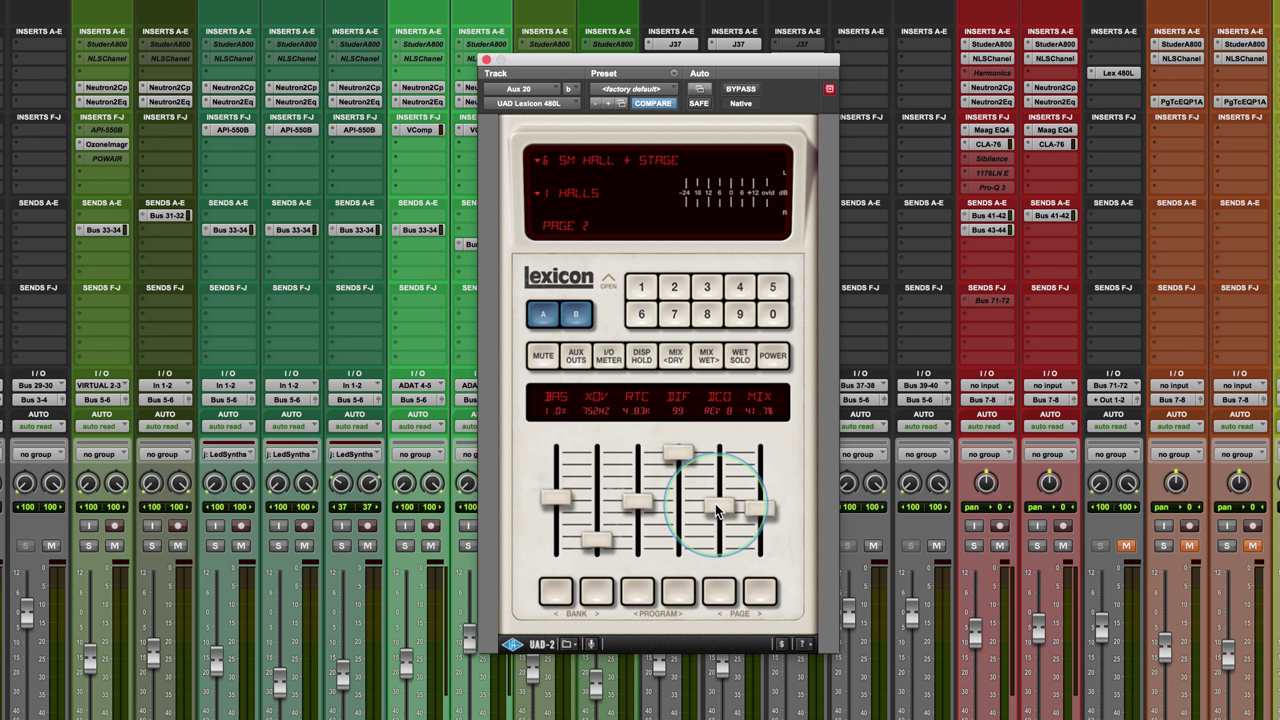
drag(715, 503, 718, 520)
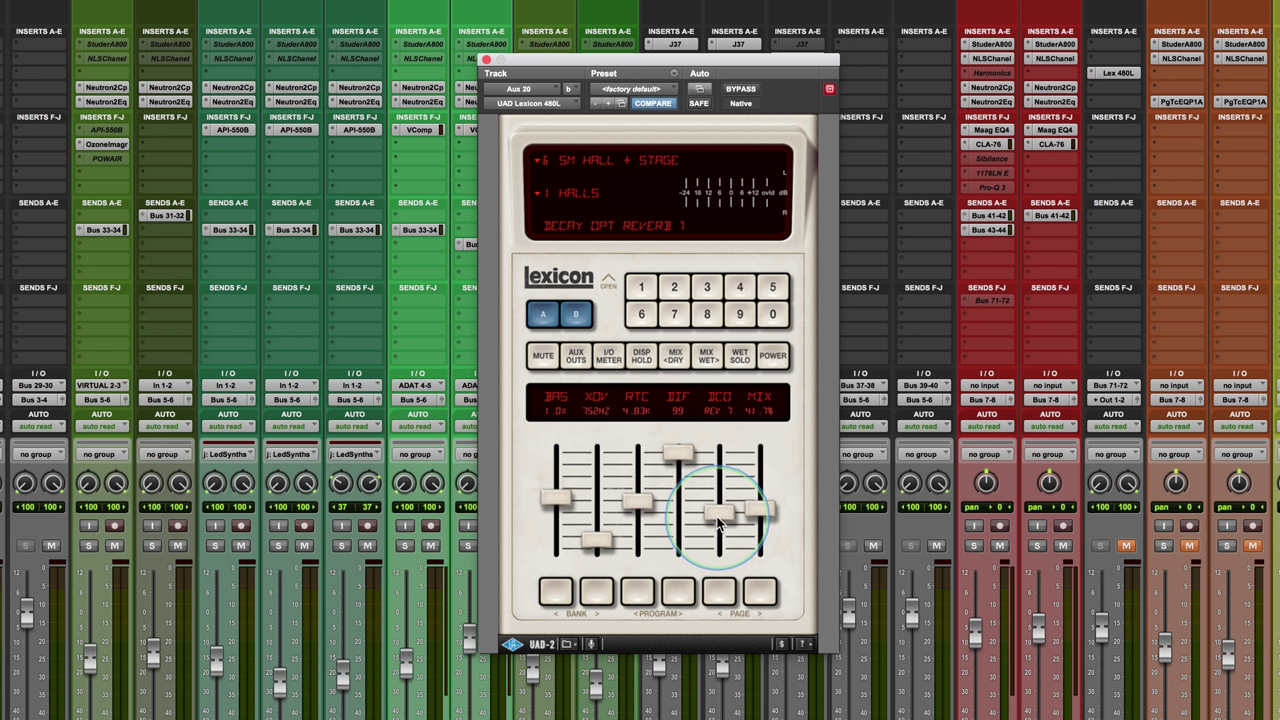
drag(718, 522, 718, 490)
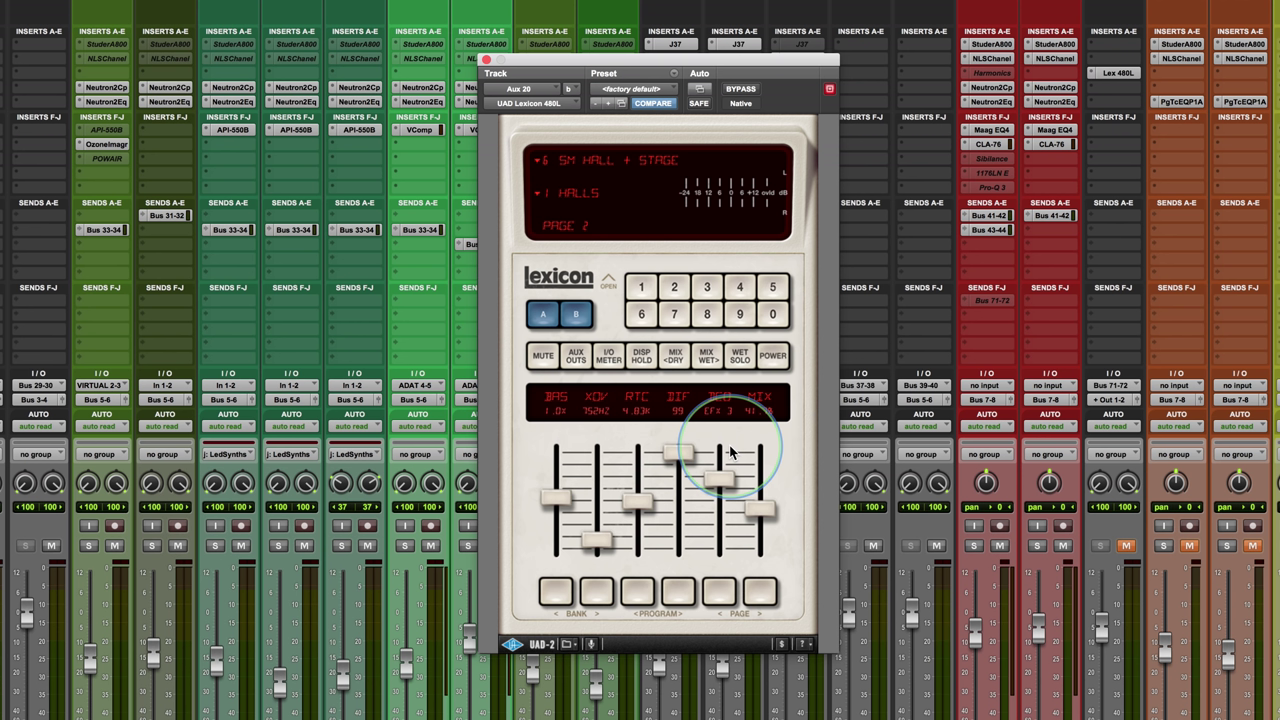
click(760, 592)
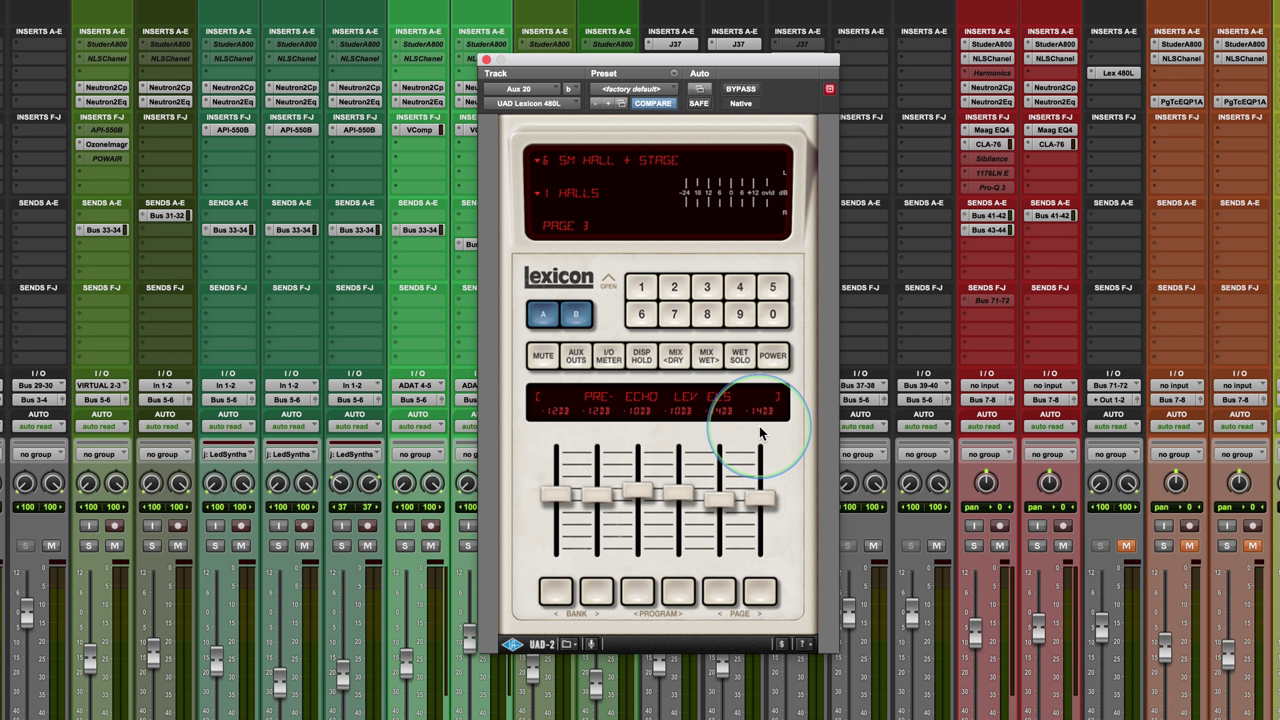
- Advance the 480L to page 4, showing pre-echo delay times from 12 to 52 ms
click(759, 592)
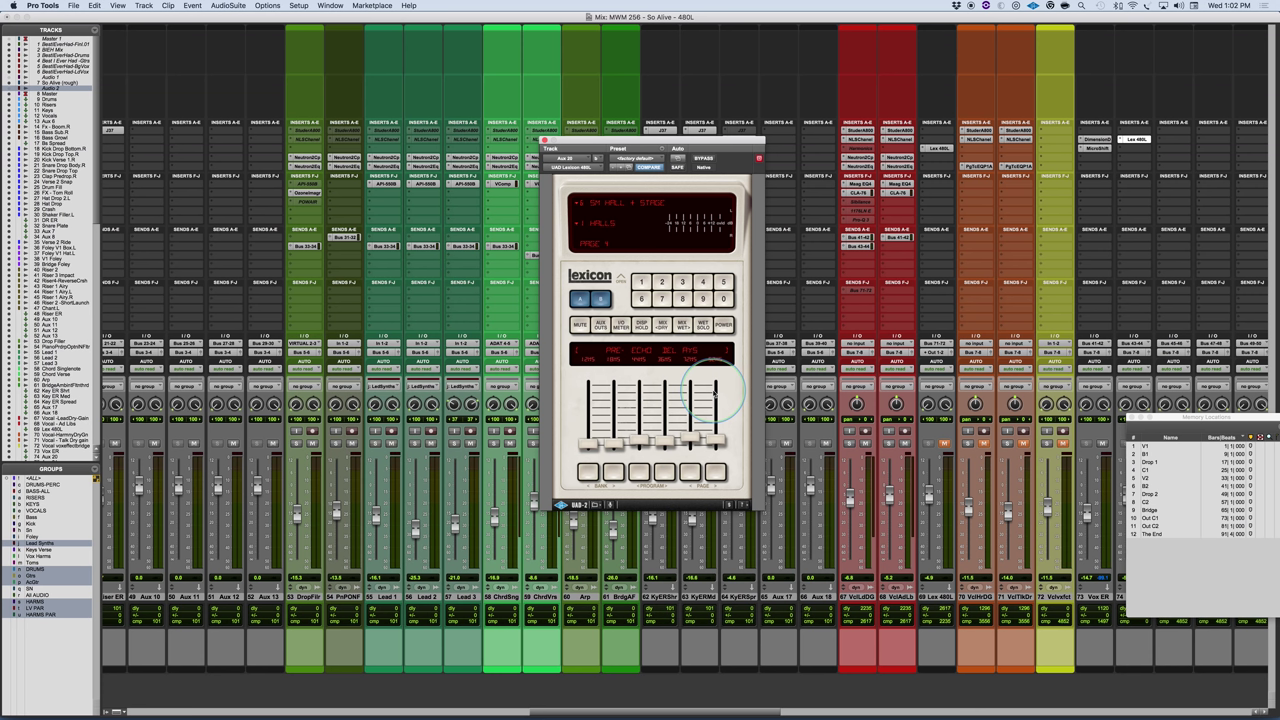
- Bring up the macOS app switcher with Cmd+Tab to switch to Microsoft PowerPoint
key(super+Tab)
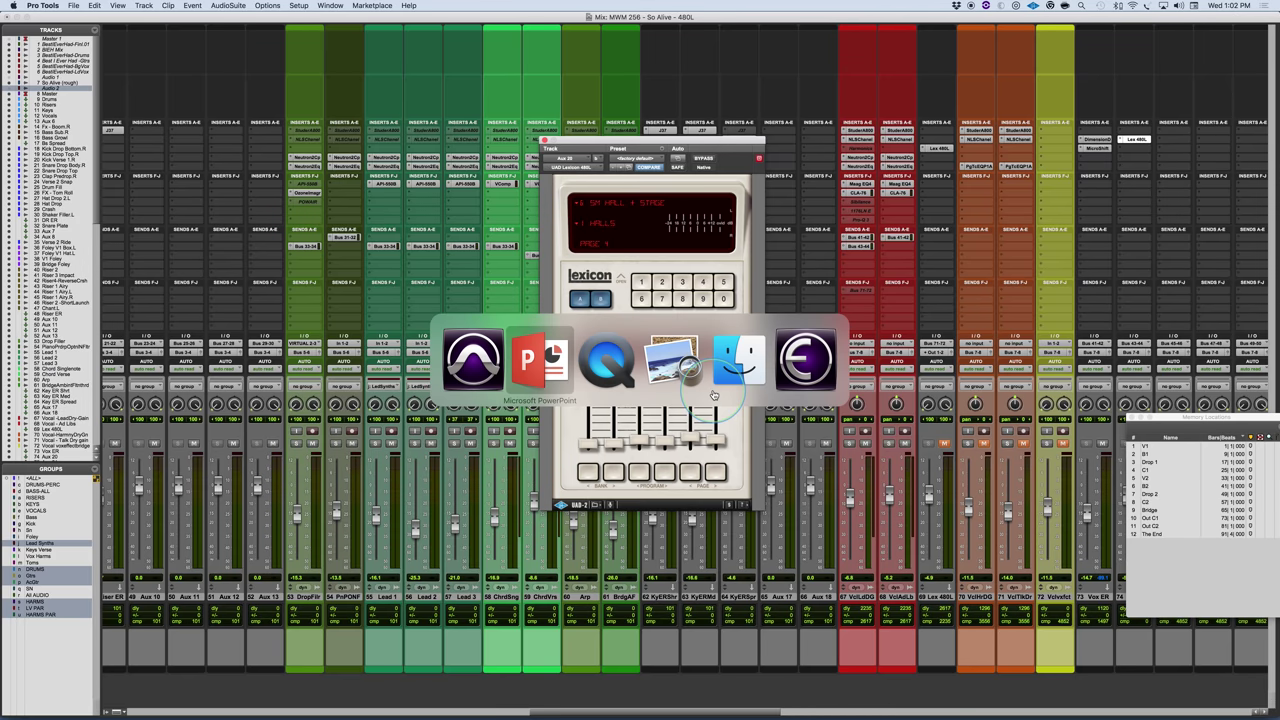